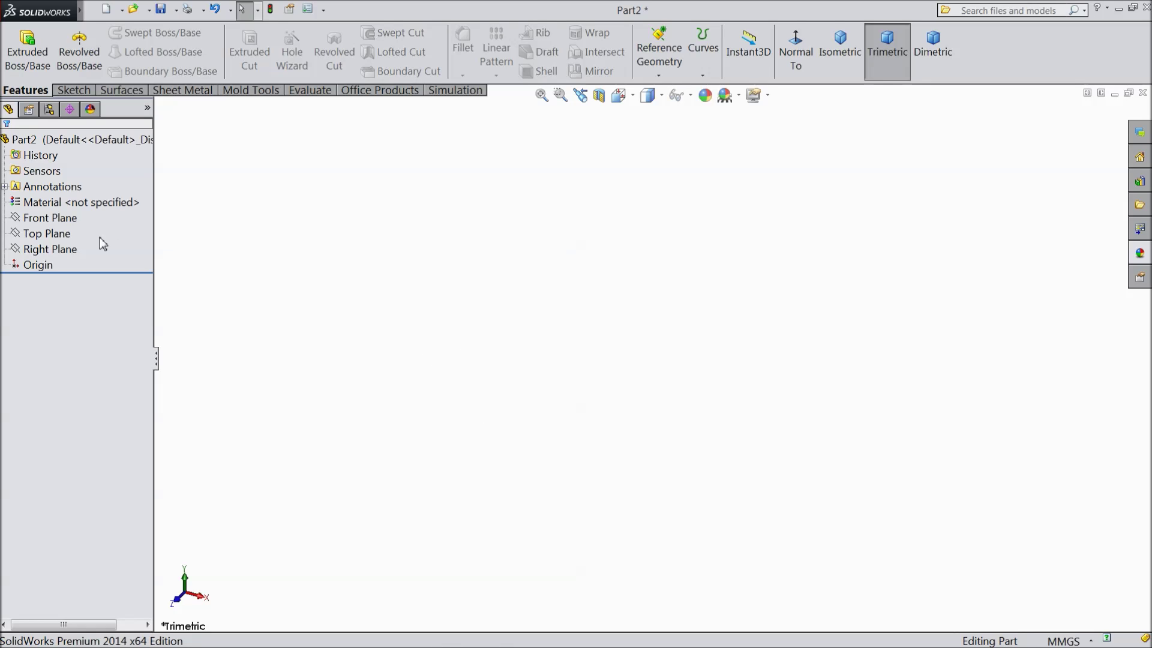
Start Sketch1 on the Front Plane of Part2 and show the sketch tools
left_click(54, 217)
left_click(70, 204)
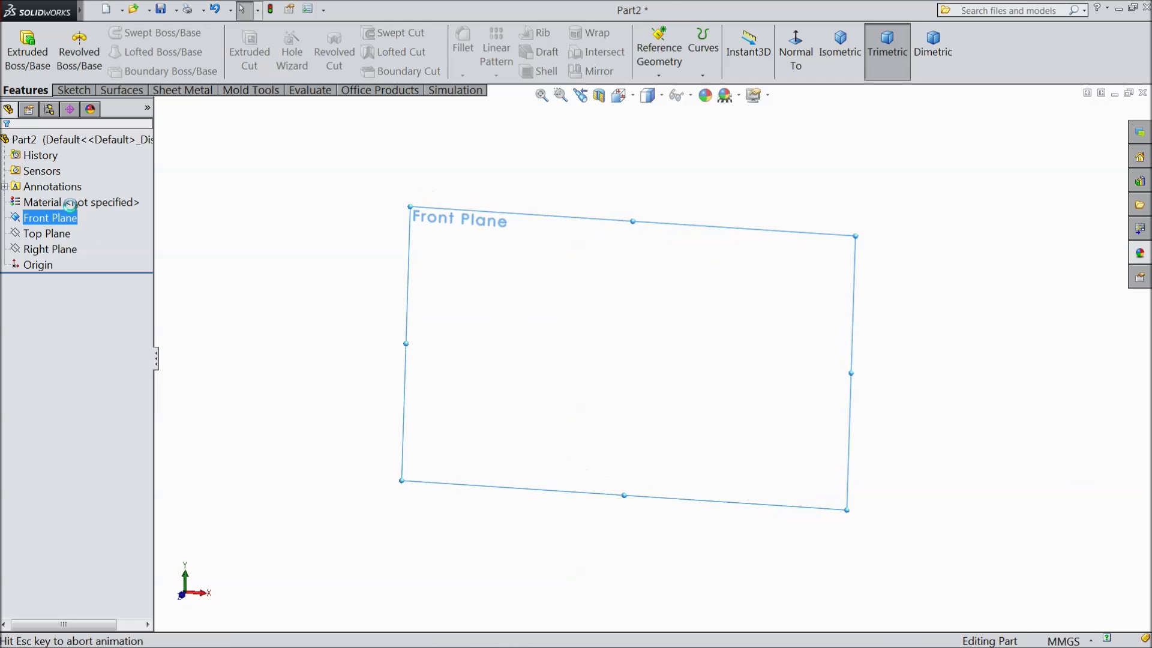
left_click(74, 90)
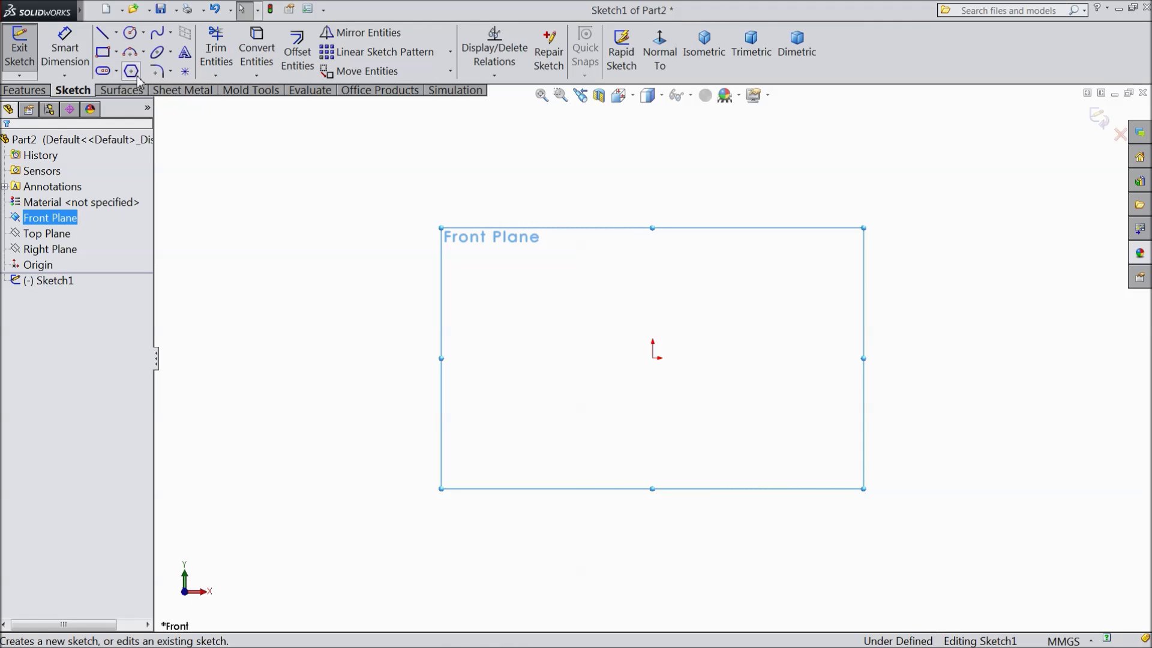
Draw a vertical centrepoint straight slot from the origin upward, then exit Sketch1
left_click(117, 73)
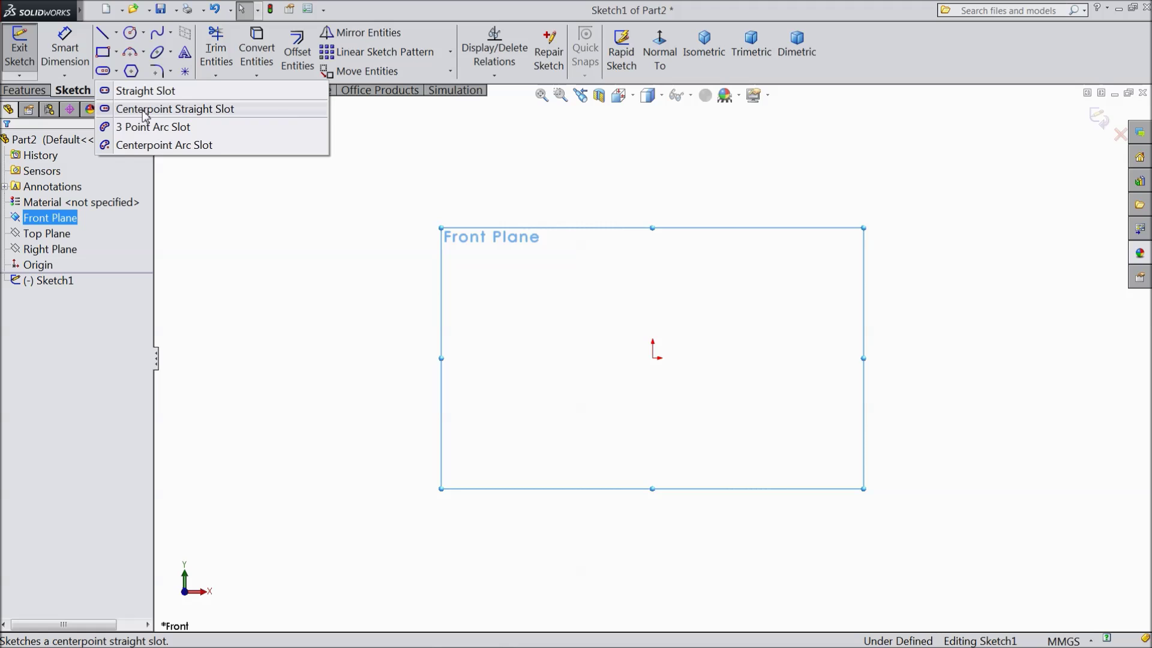
left_click(144, 109)
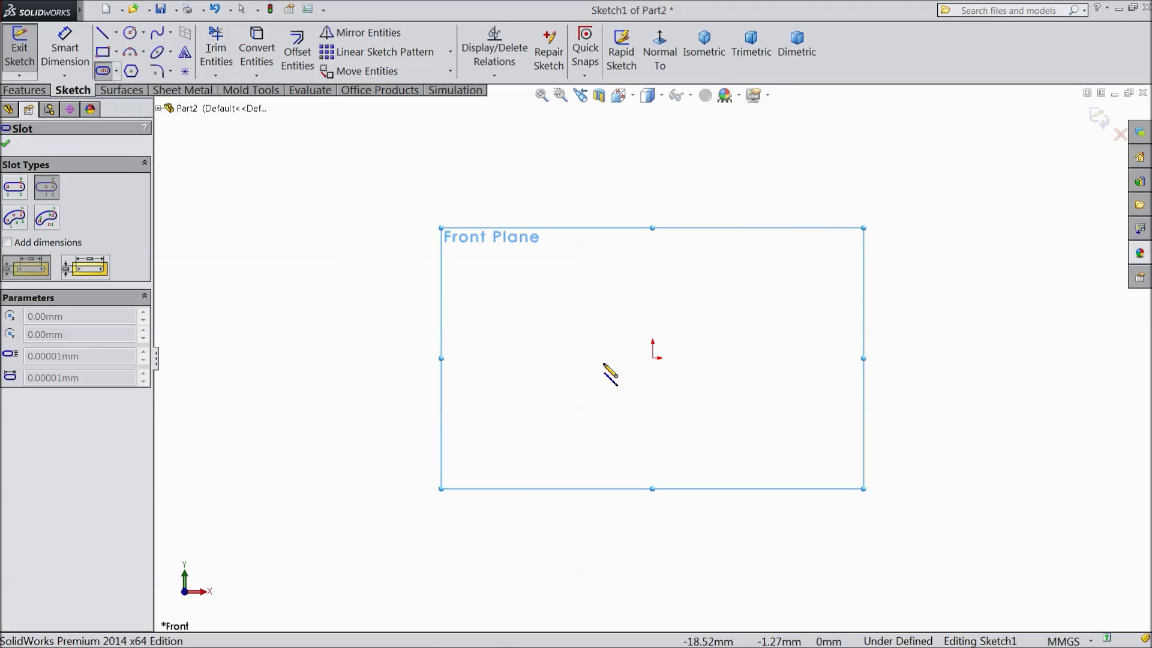
left_click(654, 359)
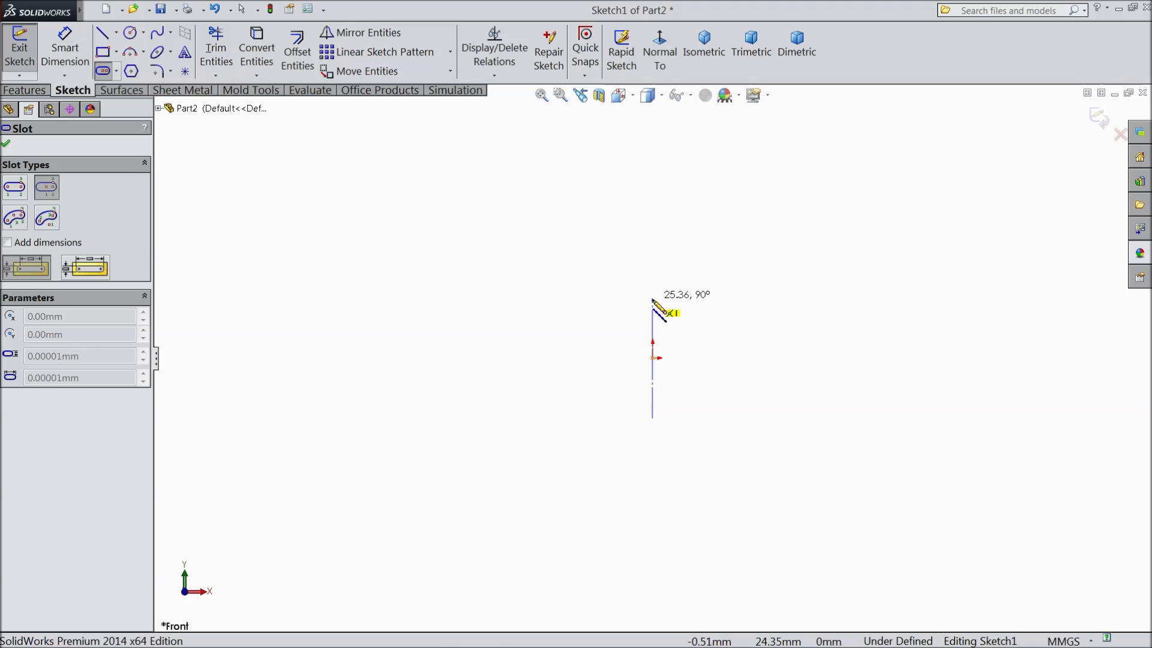
left_click(653, 312)
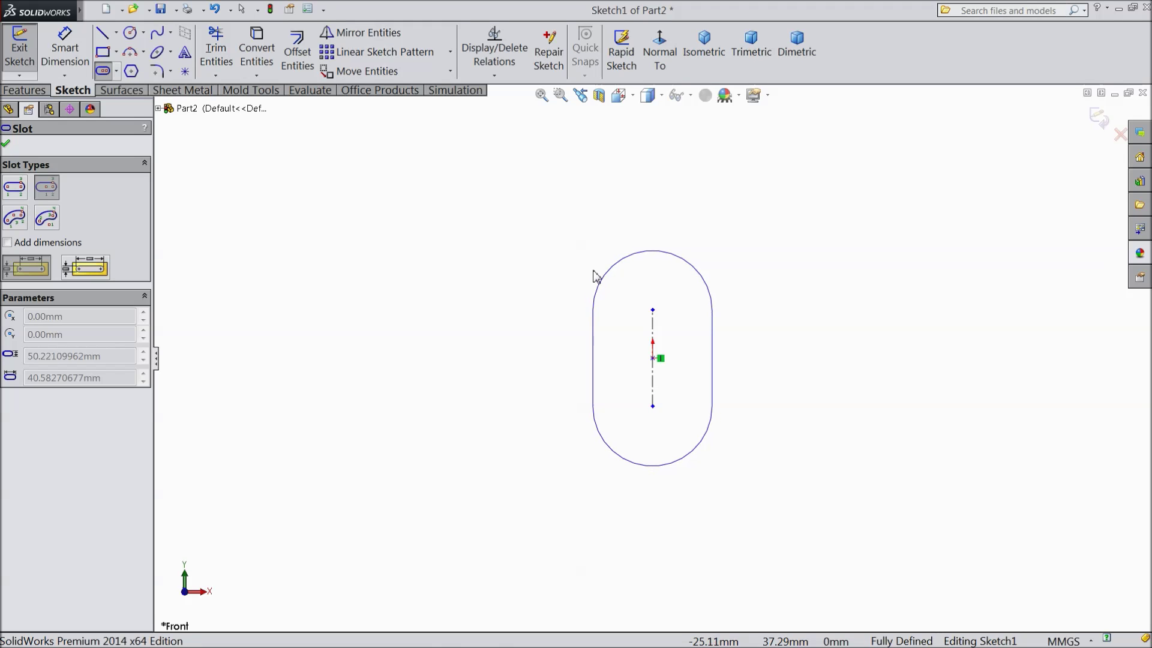
left_click(593, 275)
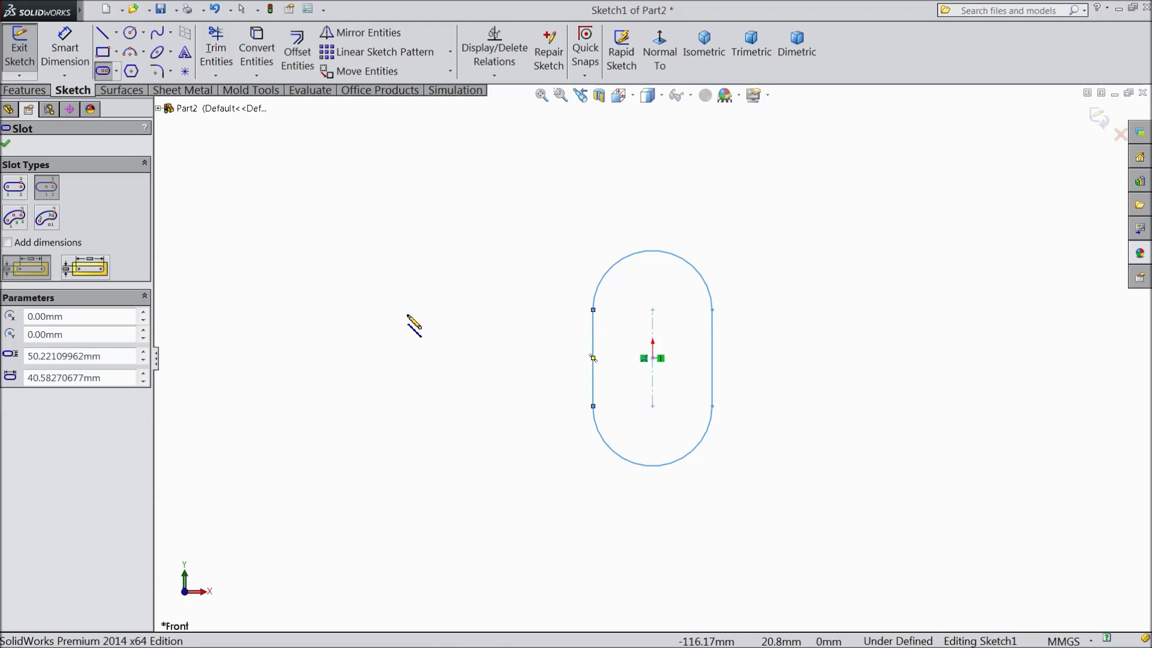
left_click(8, 147)
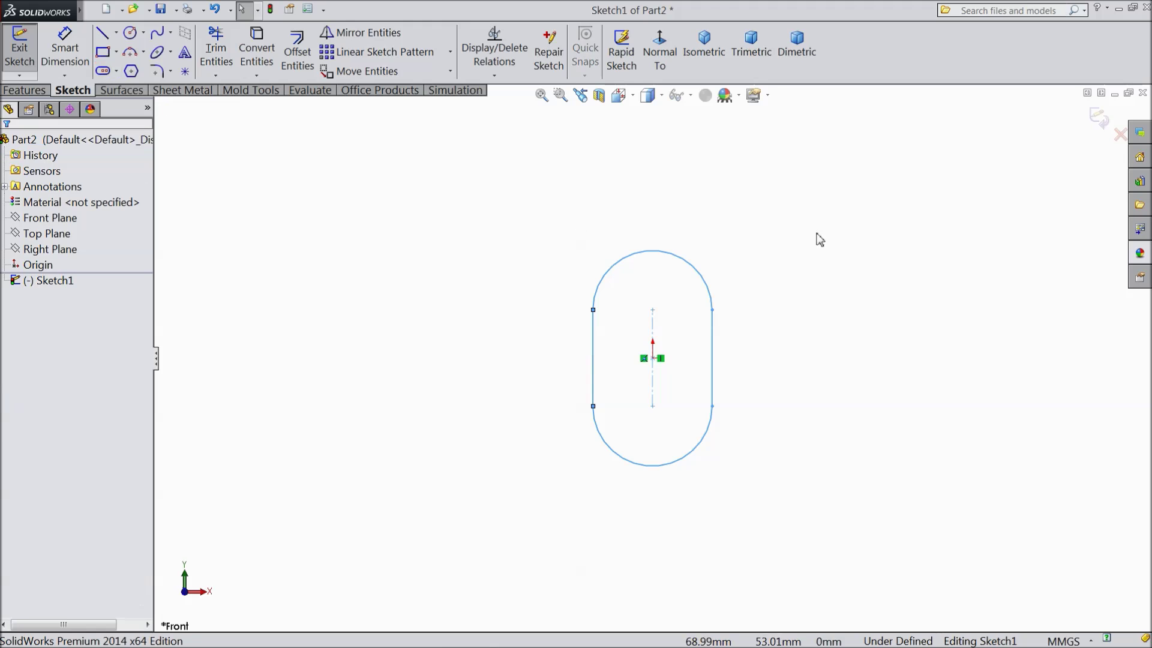
left_click(1097, 119)
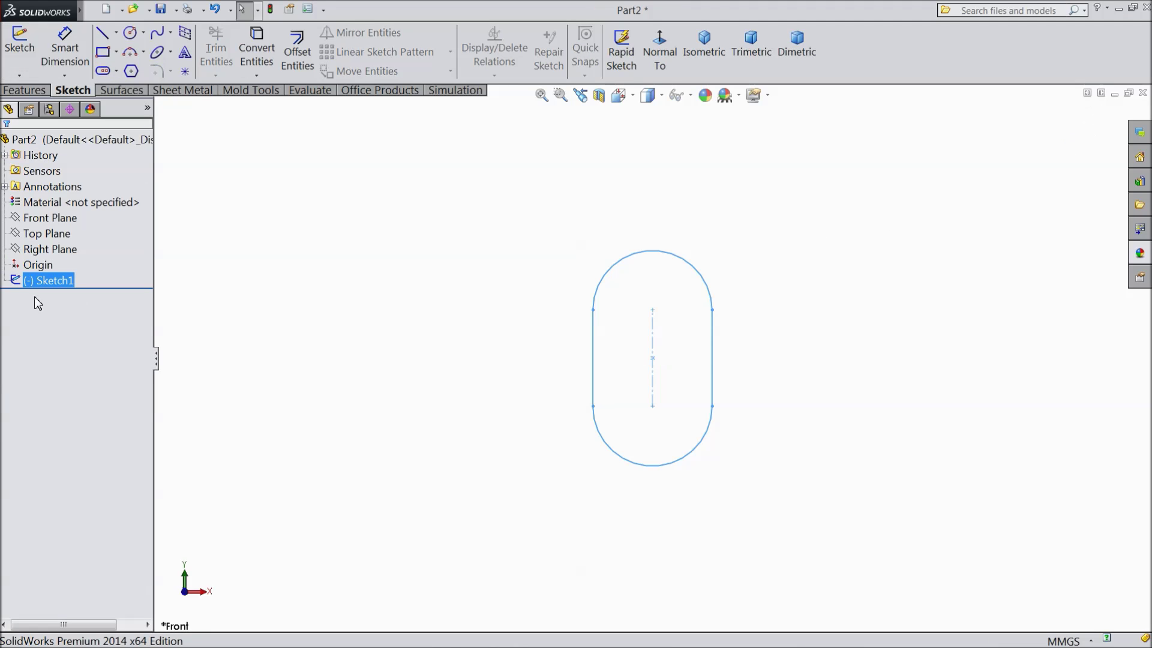
Start Sketch2 on the Top Plane, viewed from the top
left_click(50, 233)
left_click(52, 222)
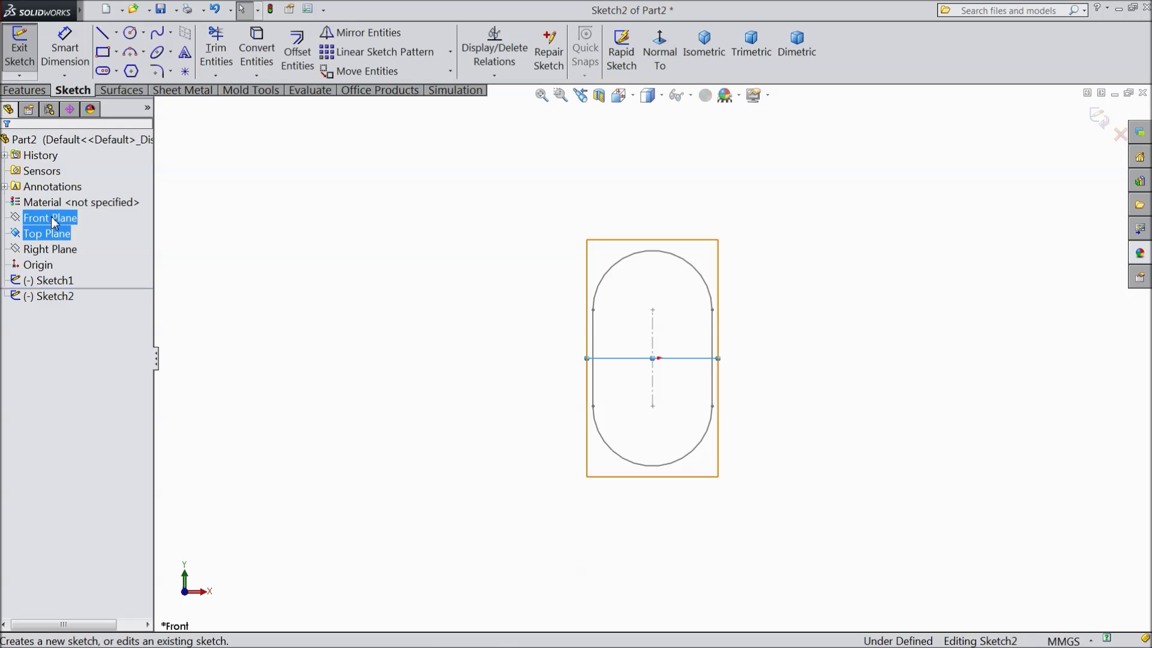
left_click(656, 56)
Draw a small circle to the right of the slot and orbit the view
left_click(129, 33)
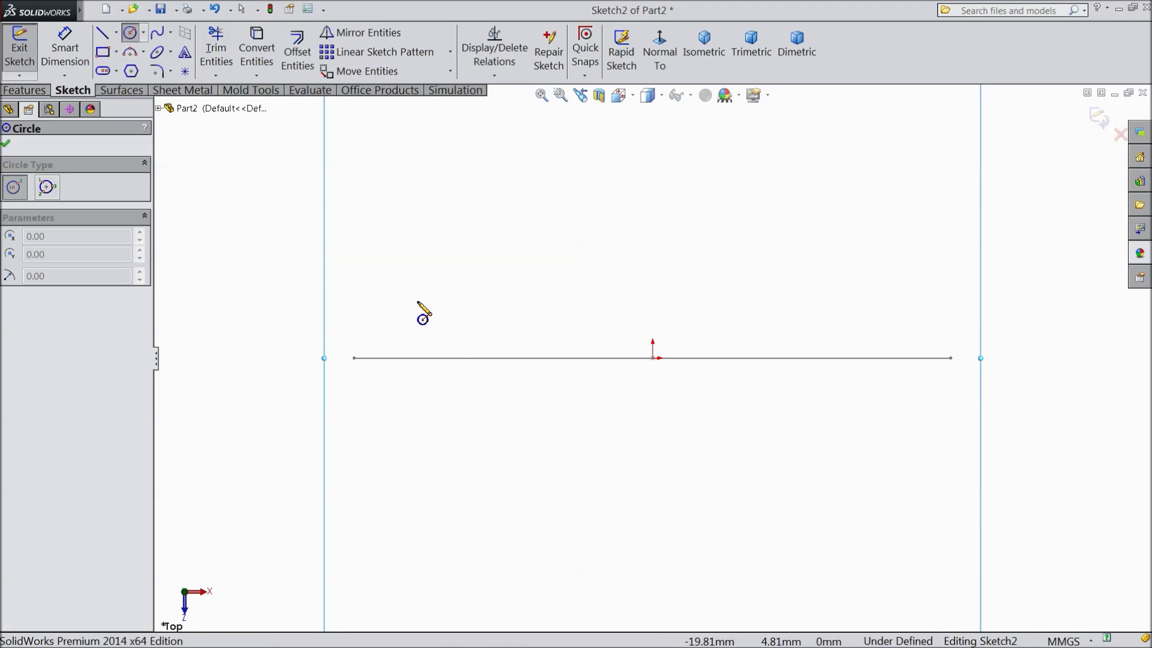
left_click(930, 297)
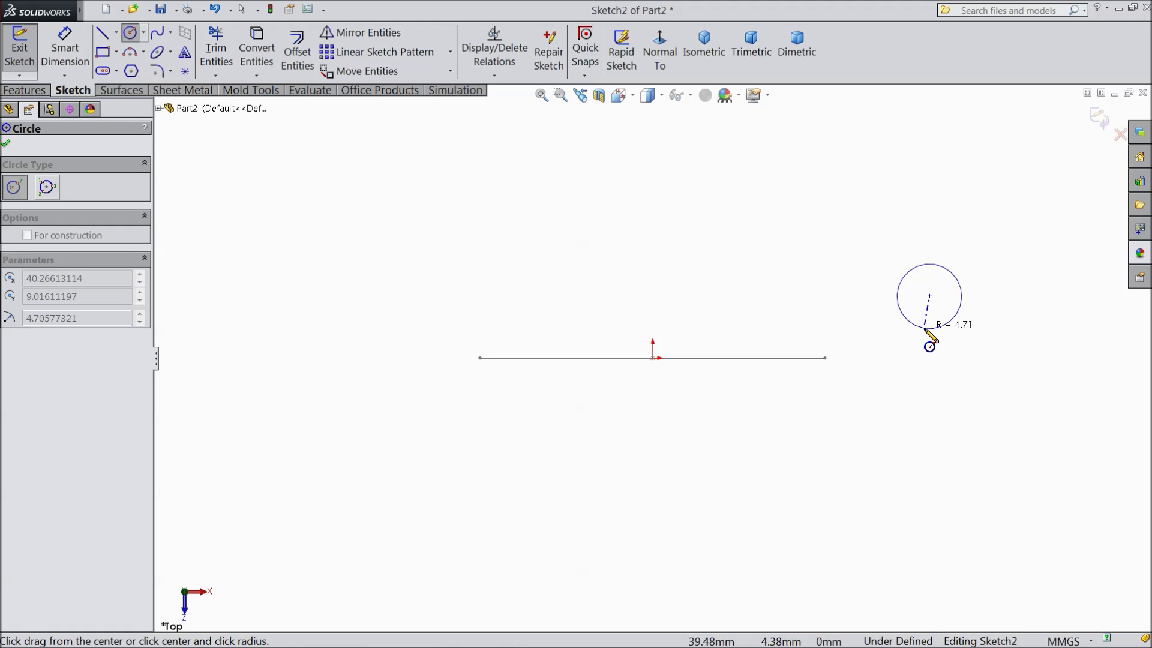
left_click(925, 332)
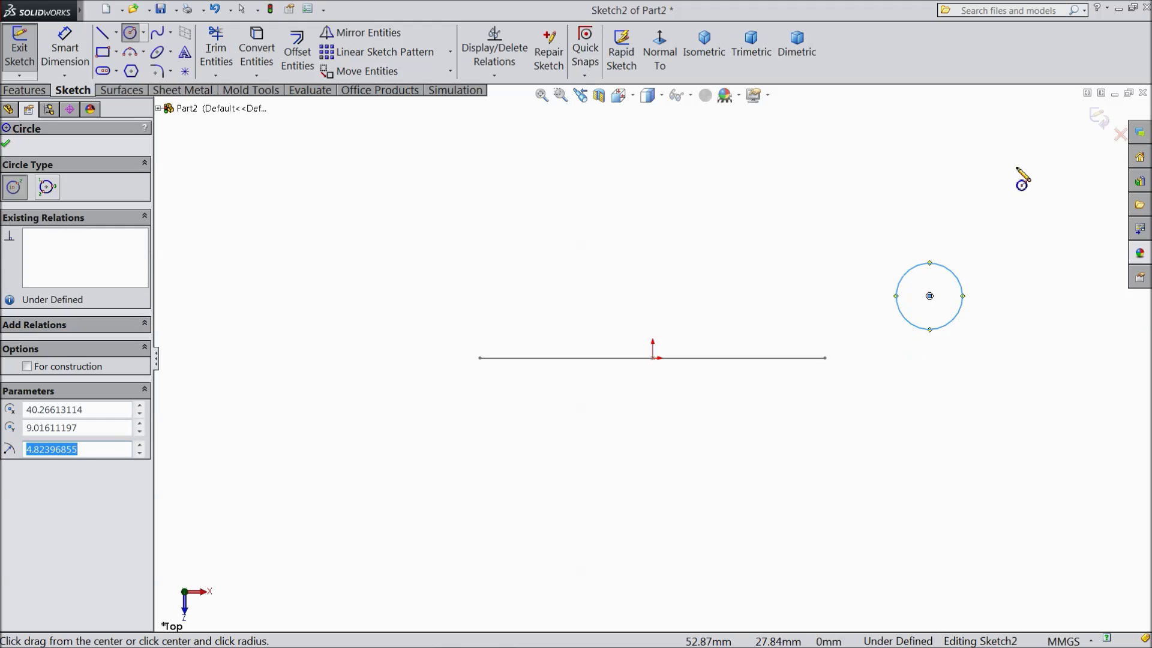
right_click(670, 229)
left_click(738, 154)
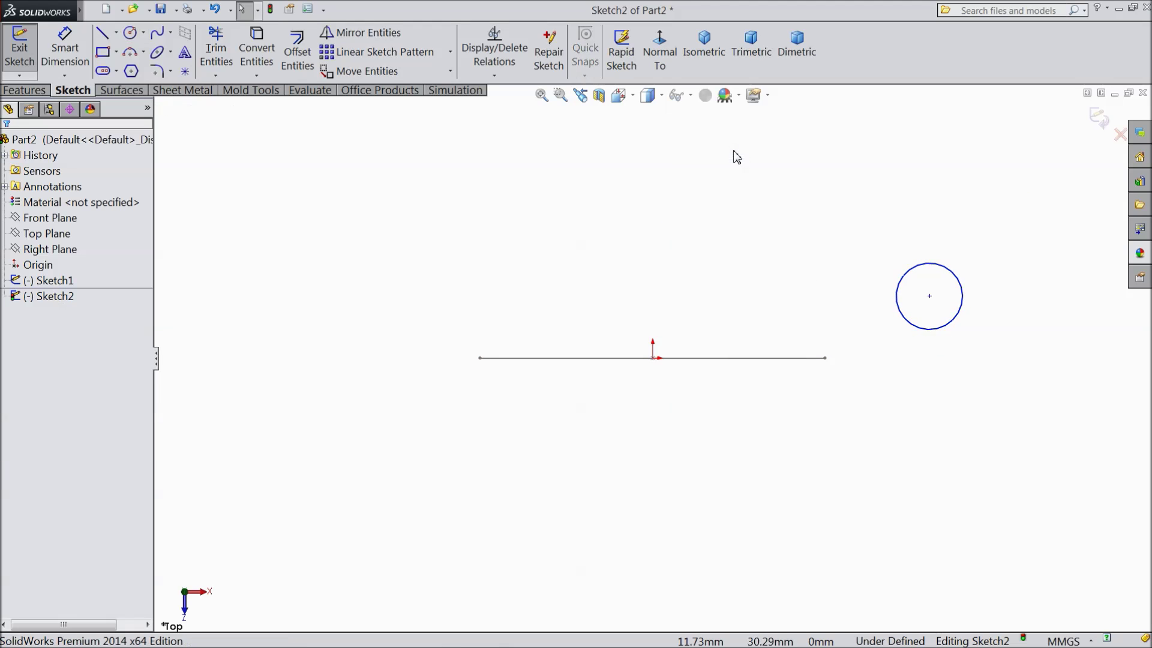
mouse_move(790, 437)
middle_mouse_down()
mouse_move(775, 324)
mouse_move(794, 315)
mouse_move(890, 342)
middle_mouse_up()
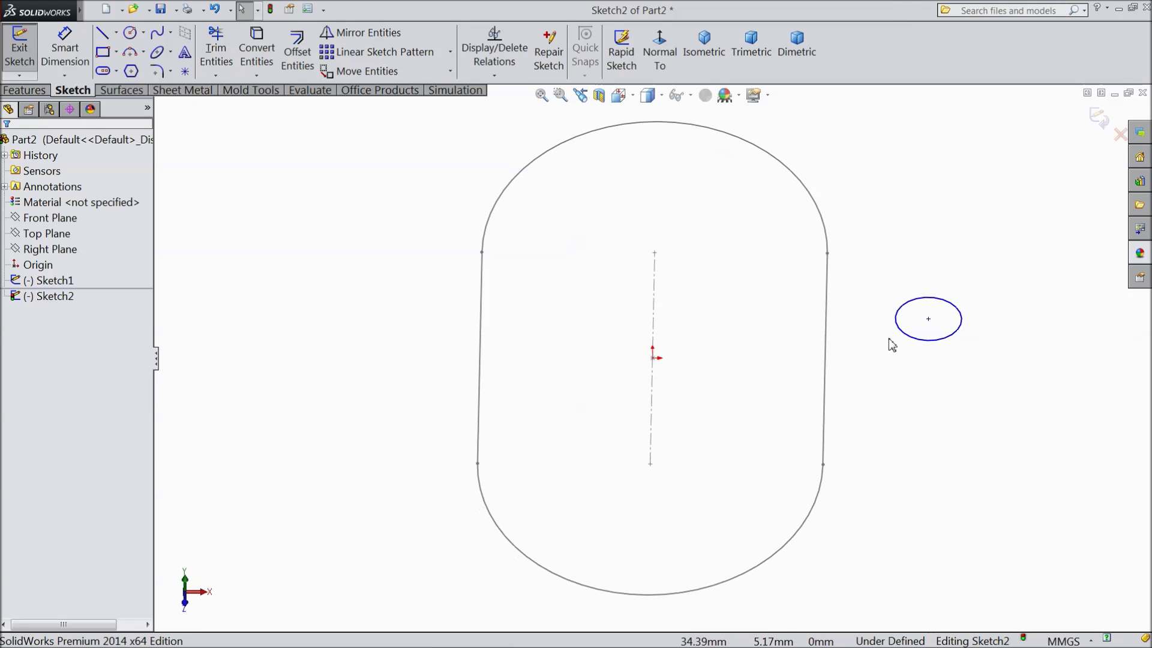
Add a Pierce relation between the circle's centre and the slot's right side line
left_click(929, 320)
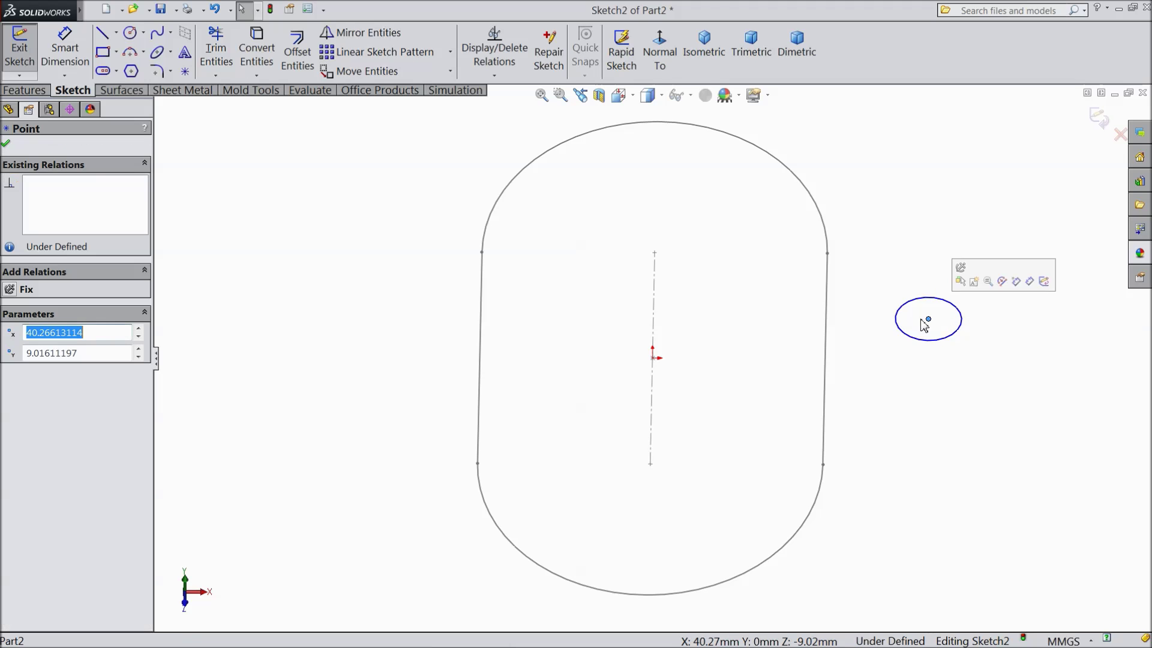
left_click(826, 400, "ctrl")
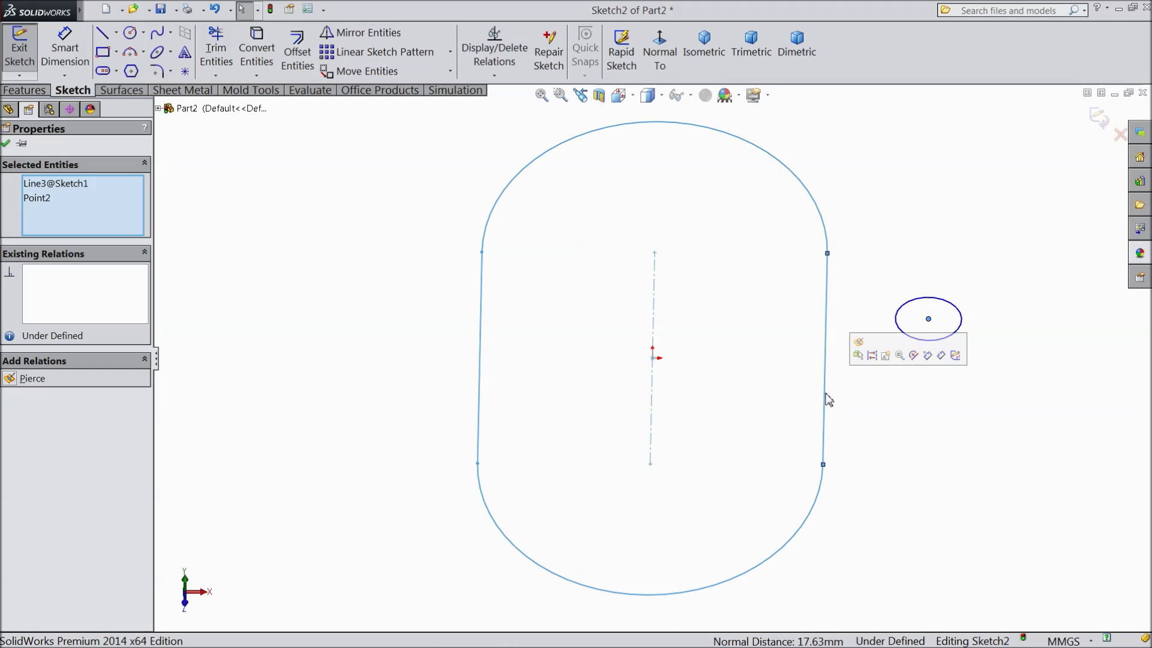
left_click(859, 343)
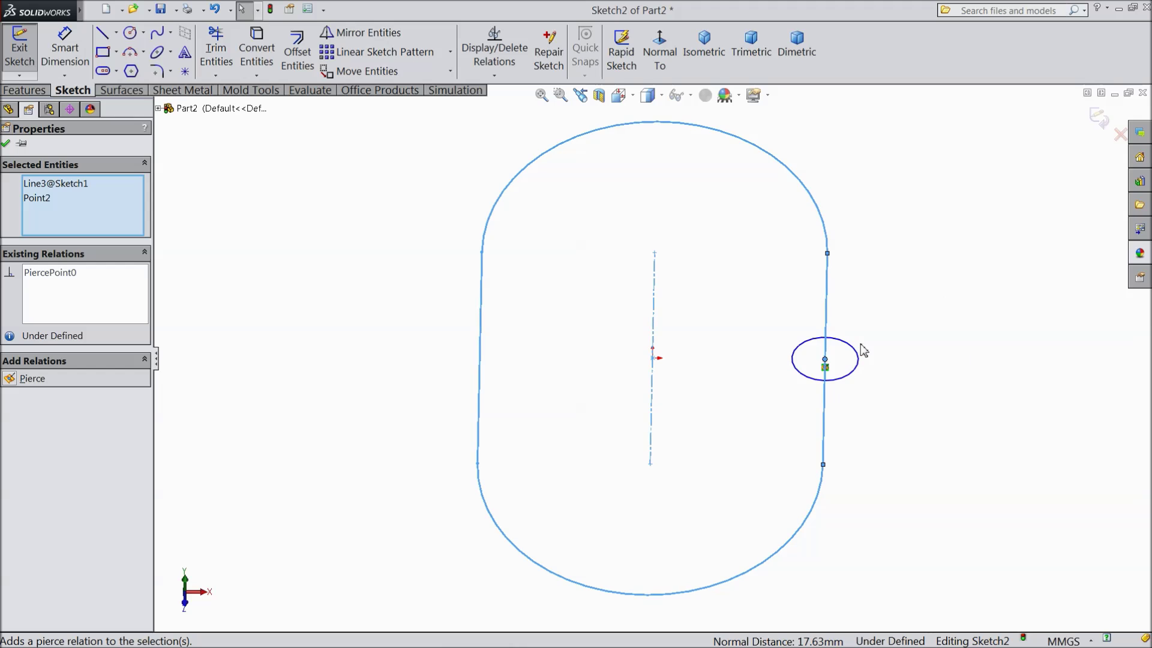
key("z")
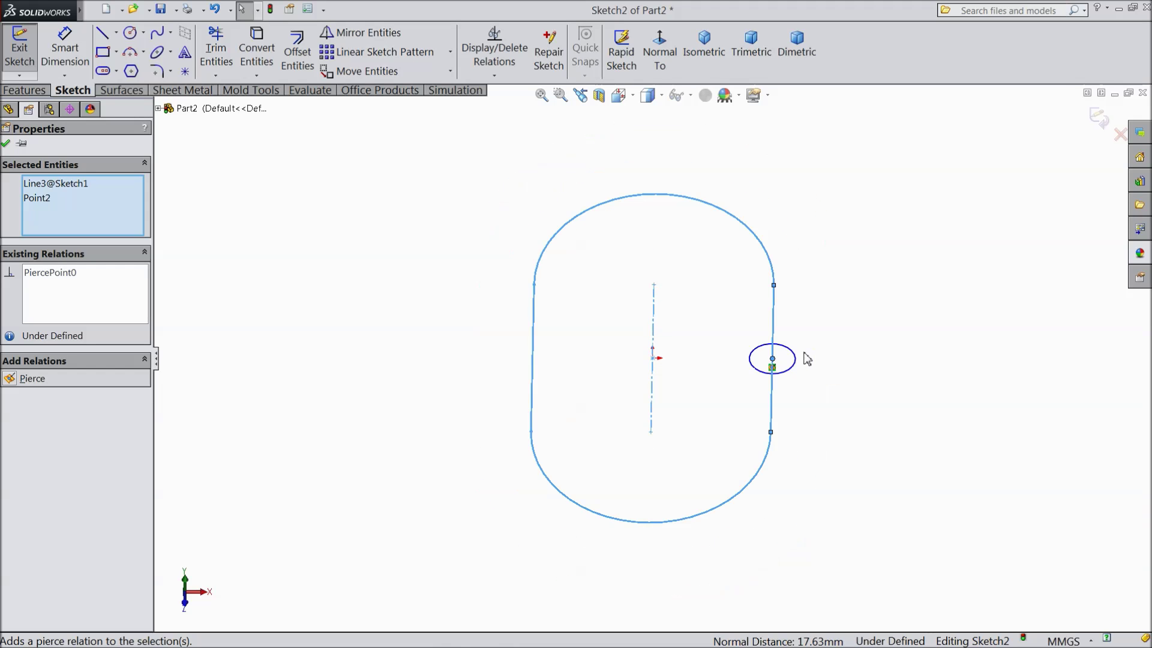
left_click(7, 145)
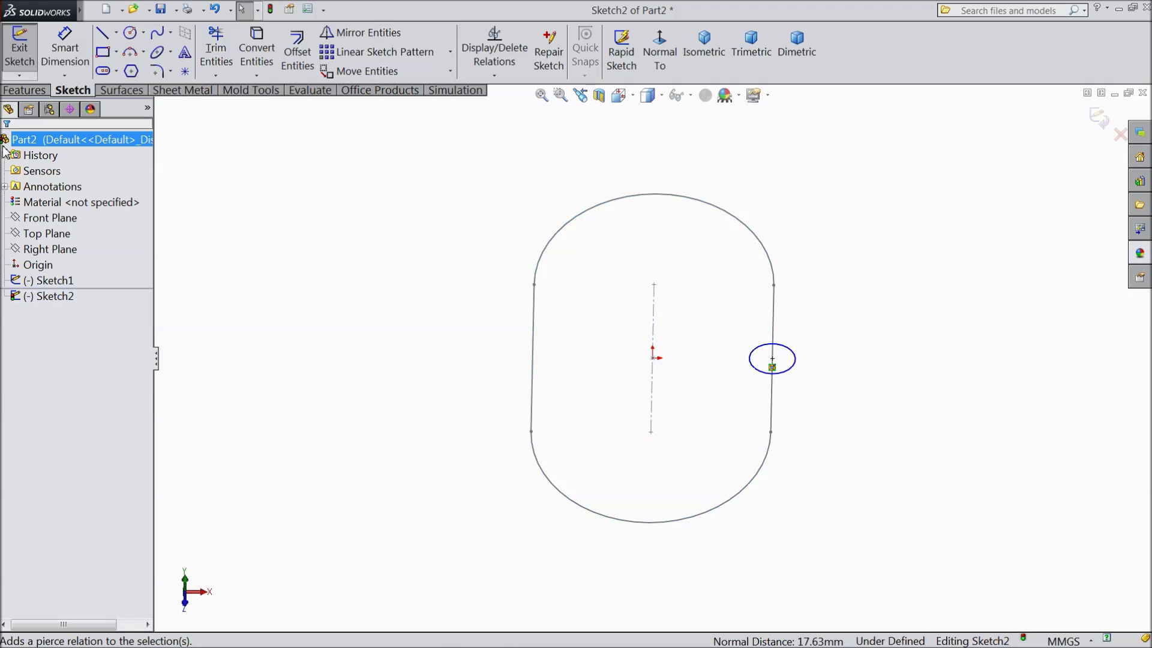
left_click(784, 377)
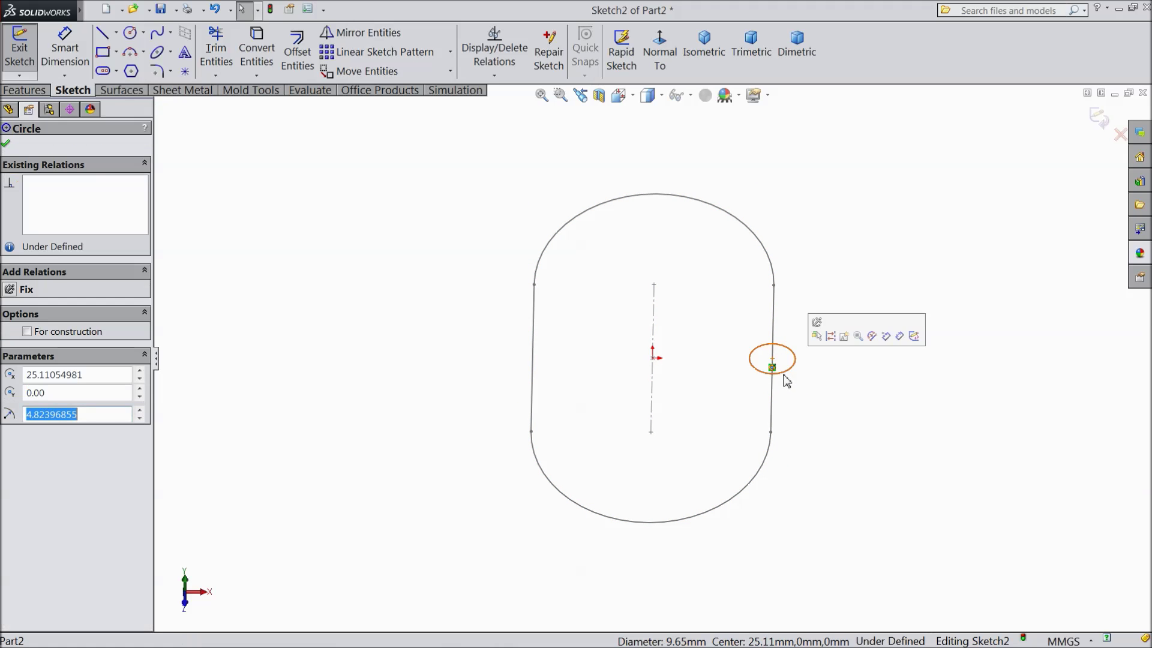
Dimension the circle to 13 mm diameter, correcting it from 12 mm, and exit Sketch2
left_click(74, 63)
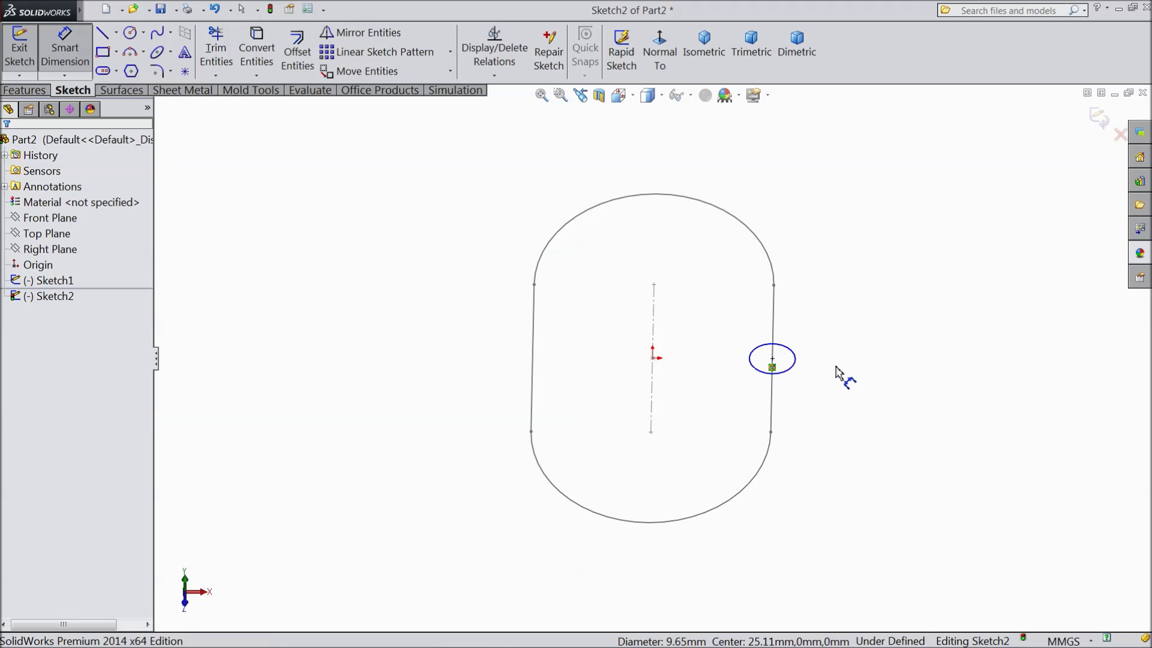
left_click(797, 372)
left_click(858, 379)
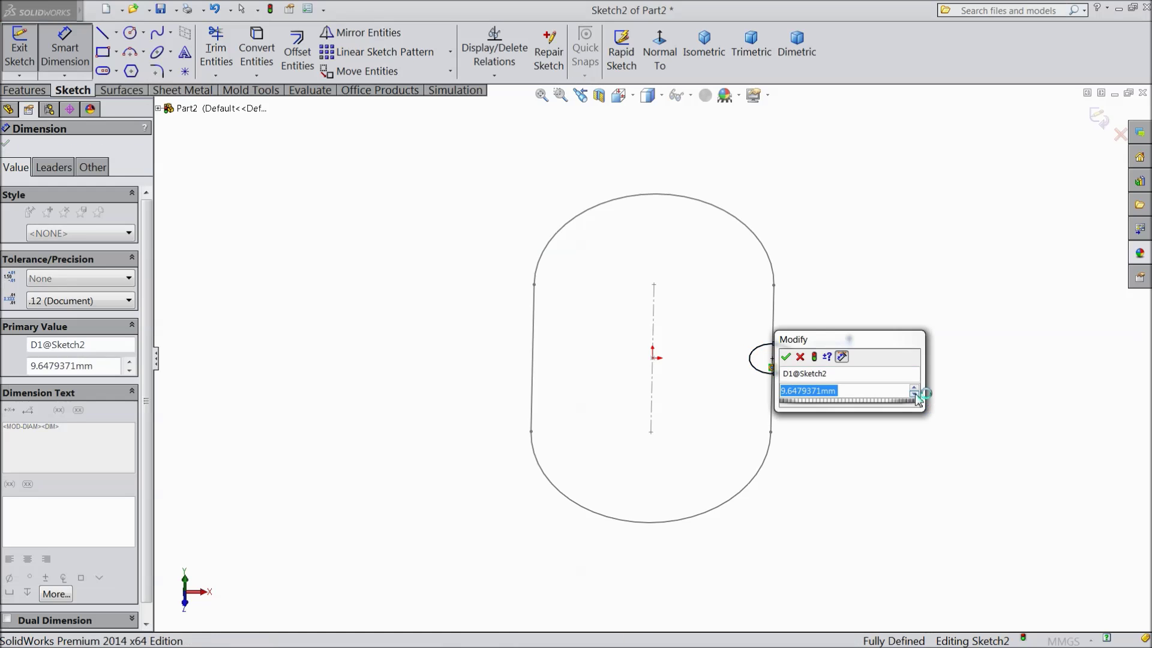
type("12")
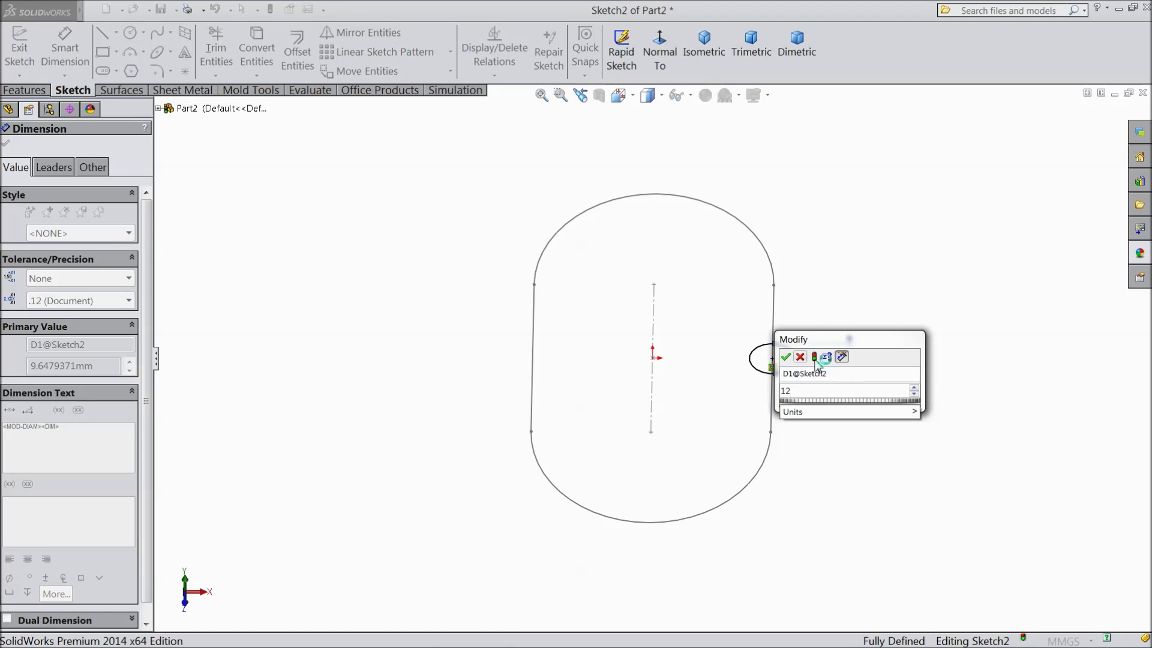
left_click(787, 357)
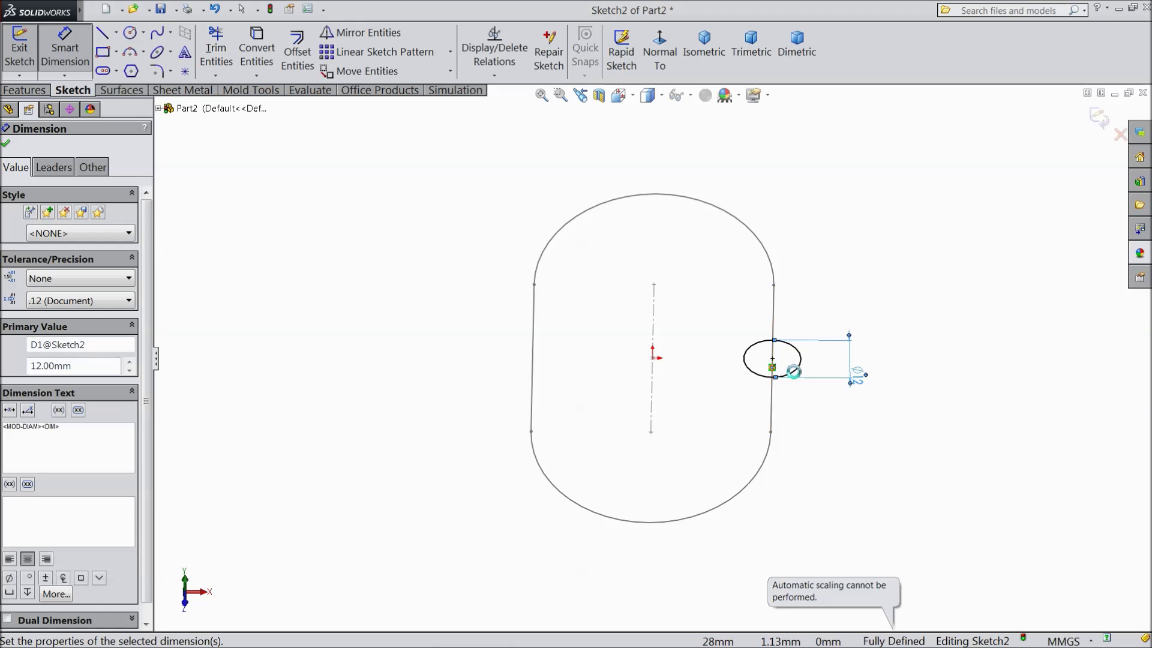
left_click(864, 378)
type("1")
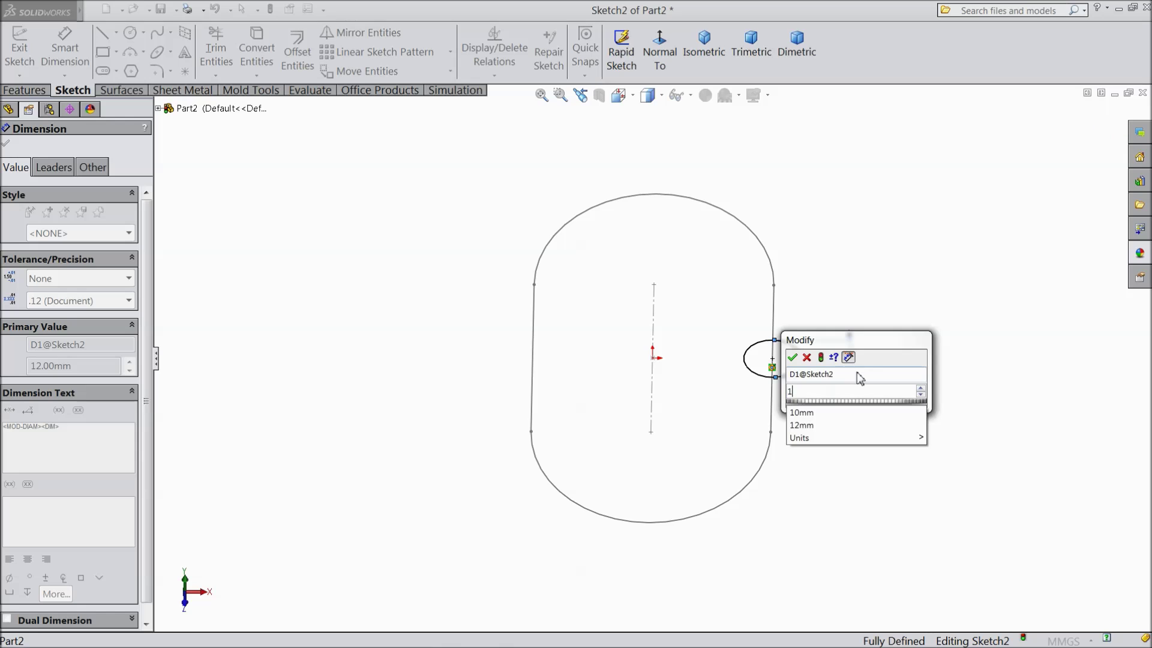
type("3")
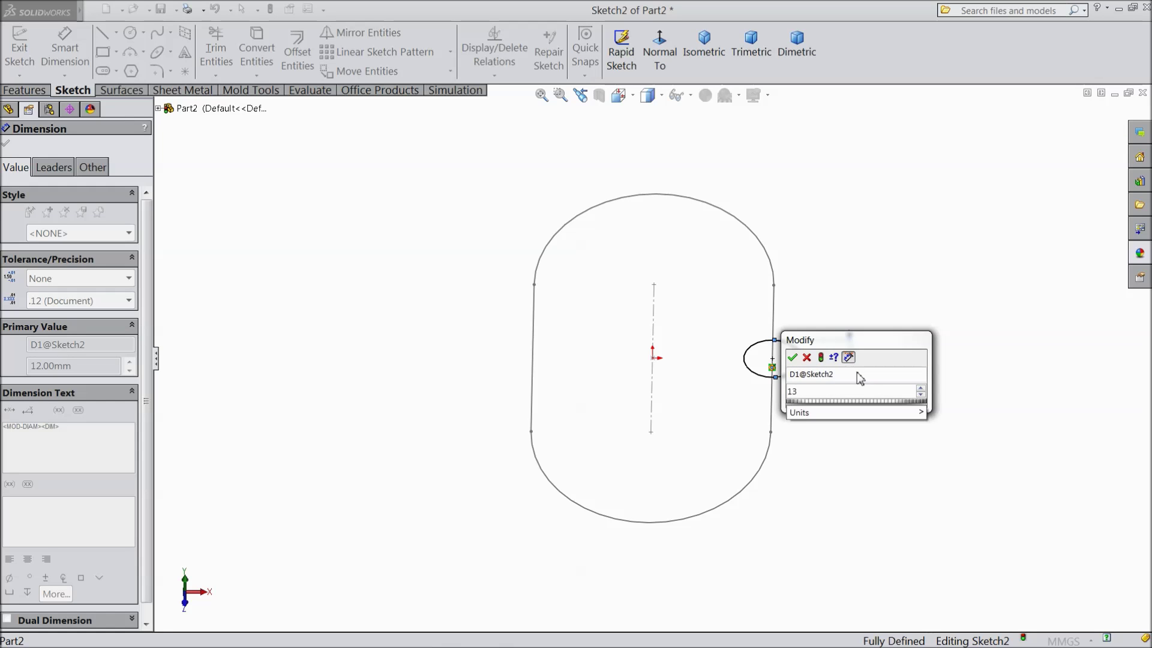
left_click(792, 358)
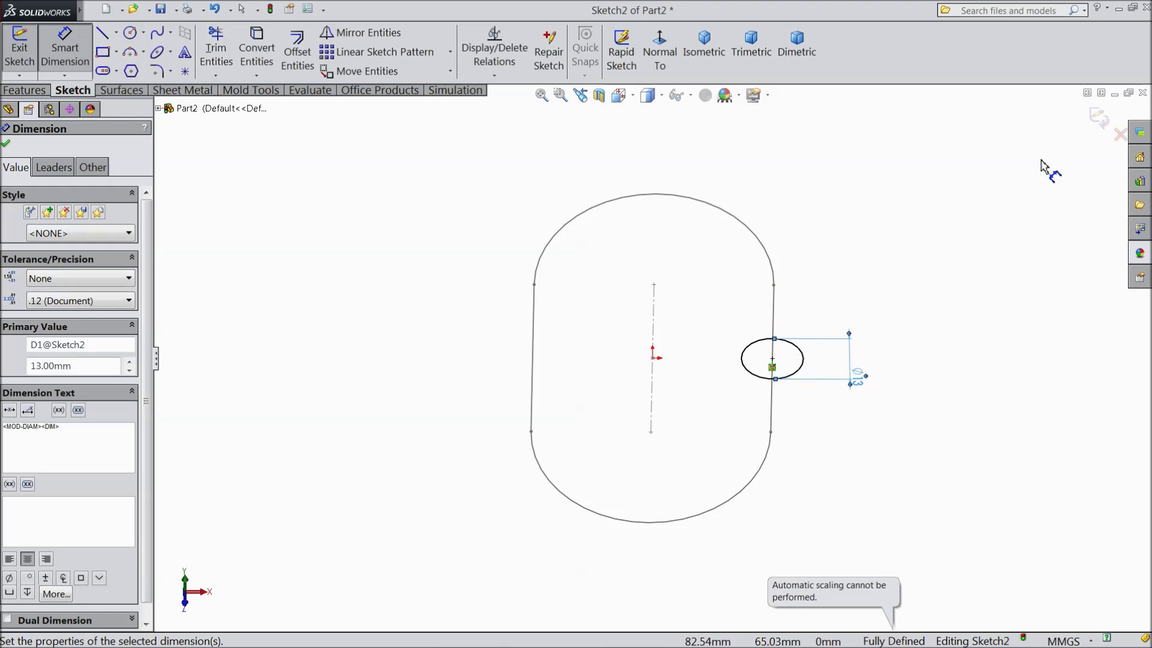
left_click(5, 145)
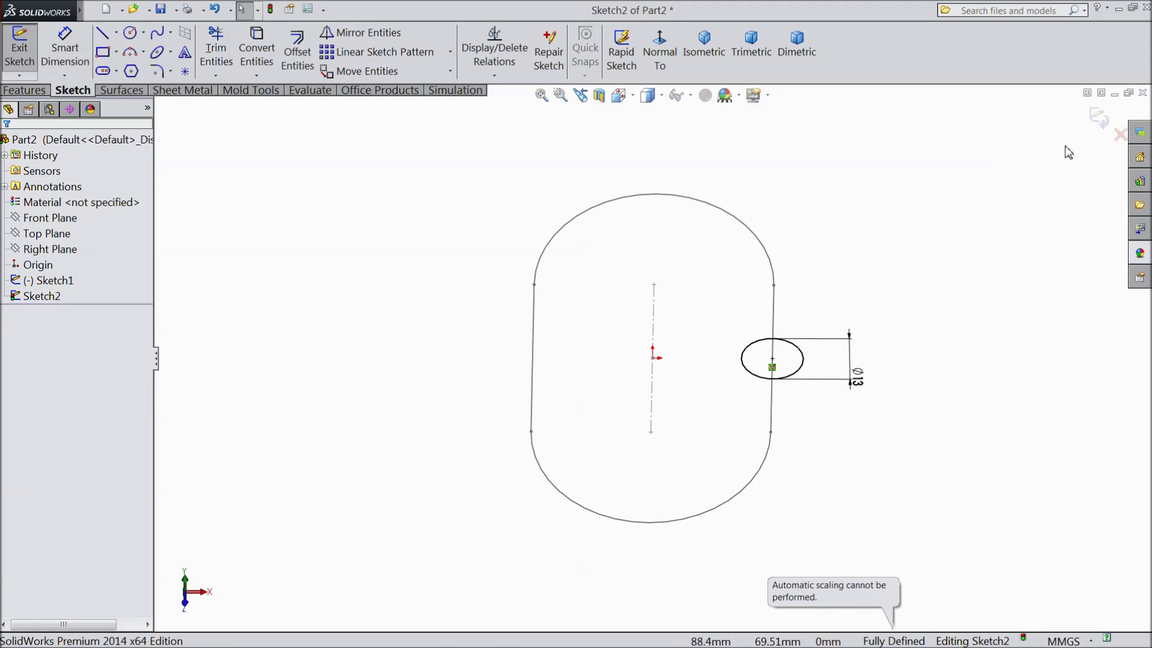
left_click(1099, 117)
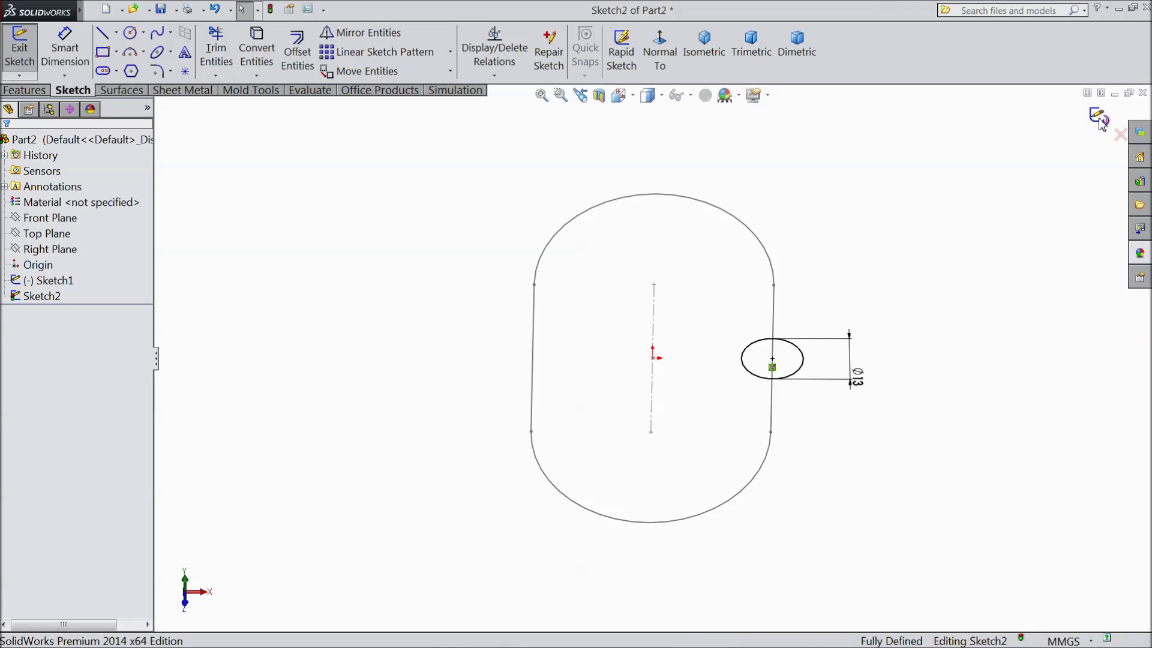
left_click(38, 99)
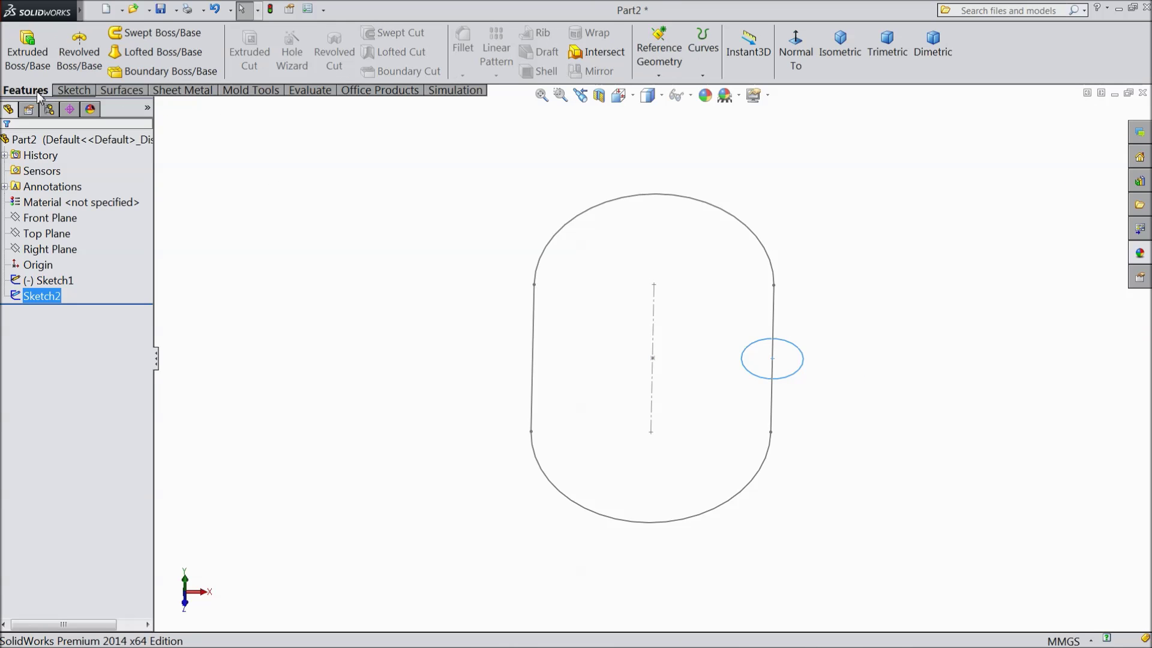
Sweep the Sketch2 circle along the Sketch1 slot path to create Sweep1
left_click(165, 35)
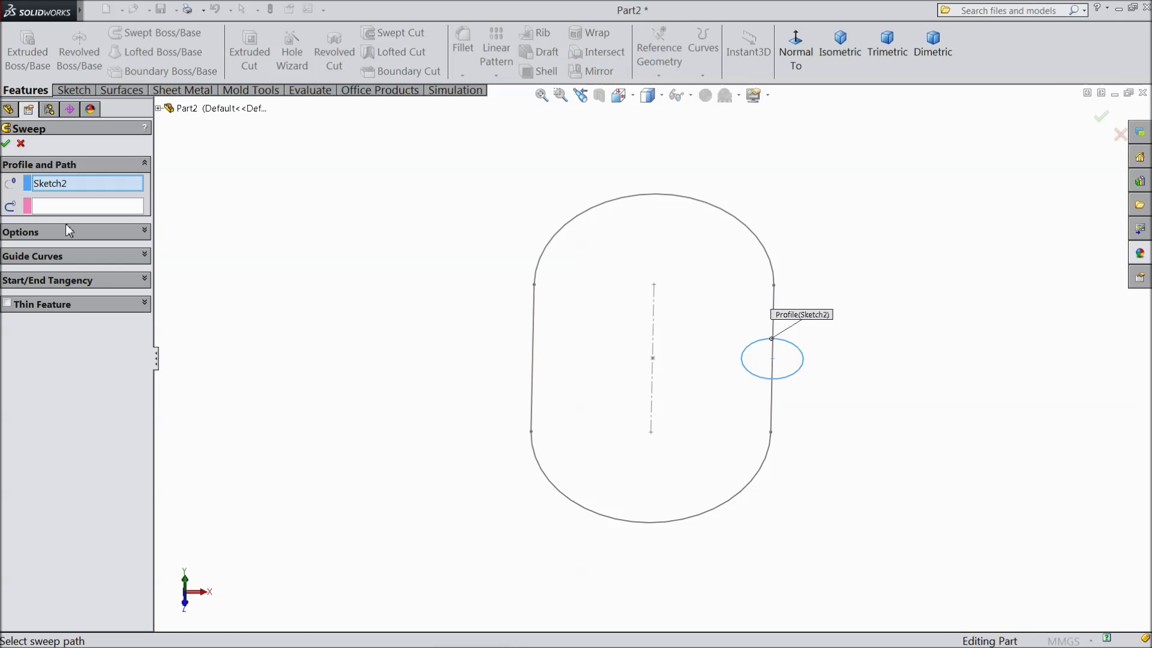
left_click(42, 208)
left_click(534, 337)
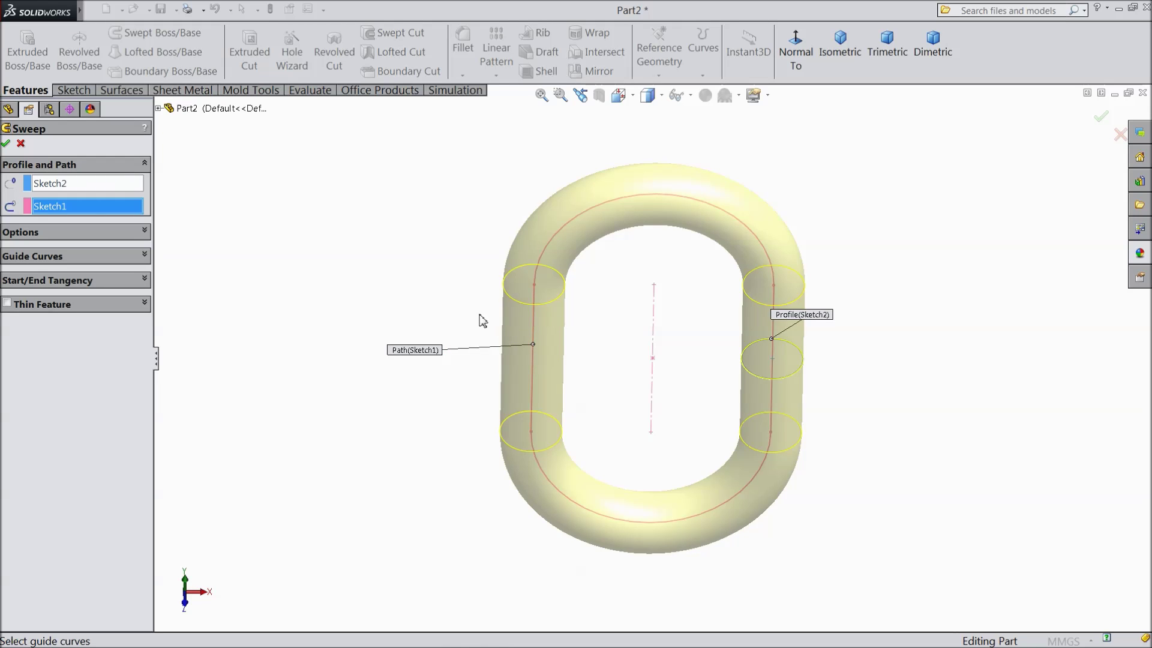
key("z")
key("z")
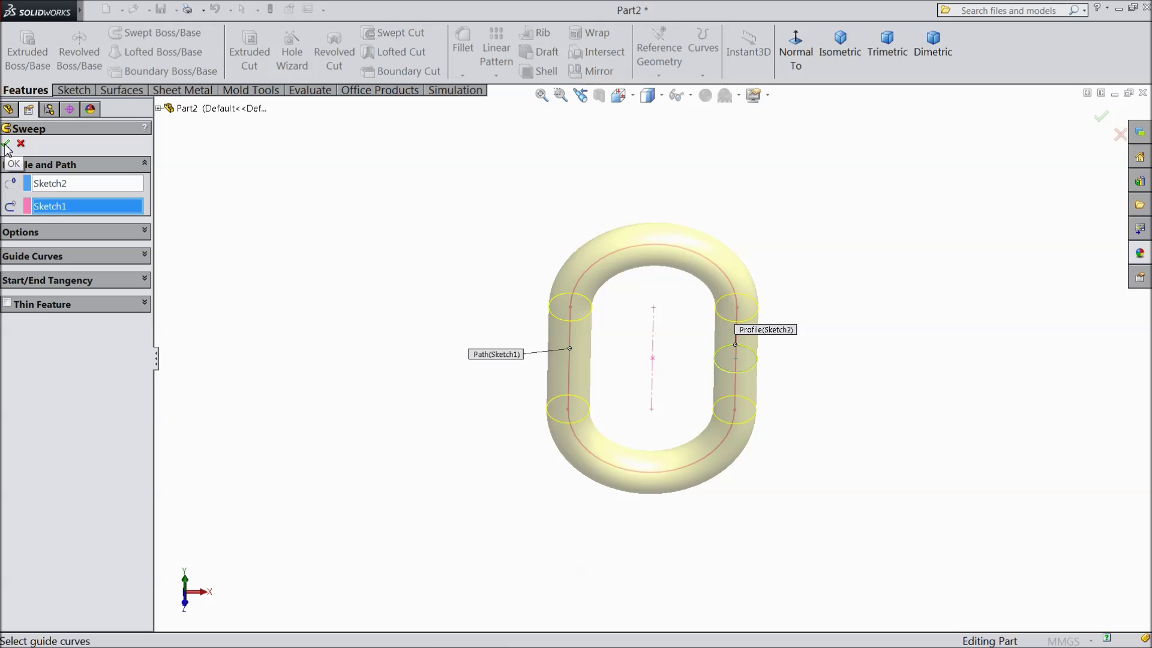
left_click(7, 147)
mouse_move(436, 383)
middle_mouse_down()
mouse_move(442, 222)
mouse_move(591, 206)
mouse_move(496, 273)
mouse_move(443, 249)
mouse_move(423, 199)
mouse_move(451, 265)
mouse_move(427, 264)
mouse_move(582, 329)
middle_mouse_up()
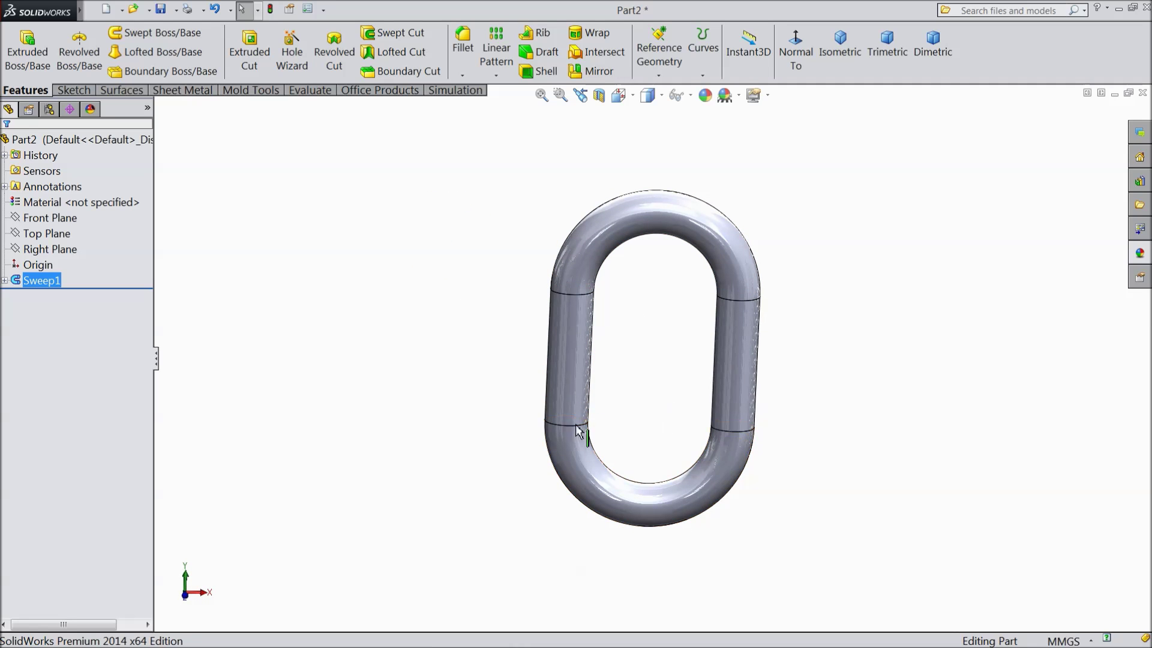
Reopen a sketch under Sweep1 and start dimensioning the slot's bottom arc
left_click(6, 280)
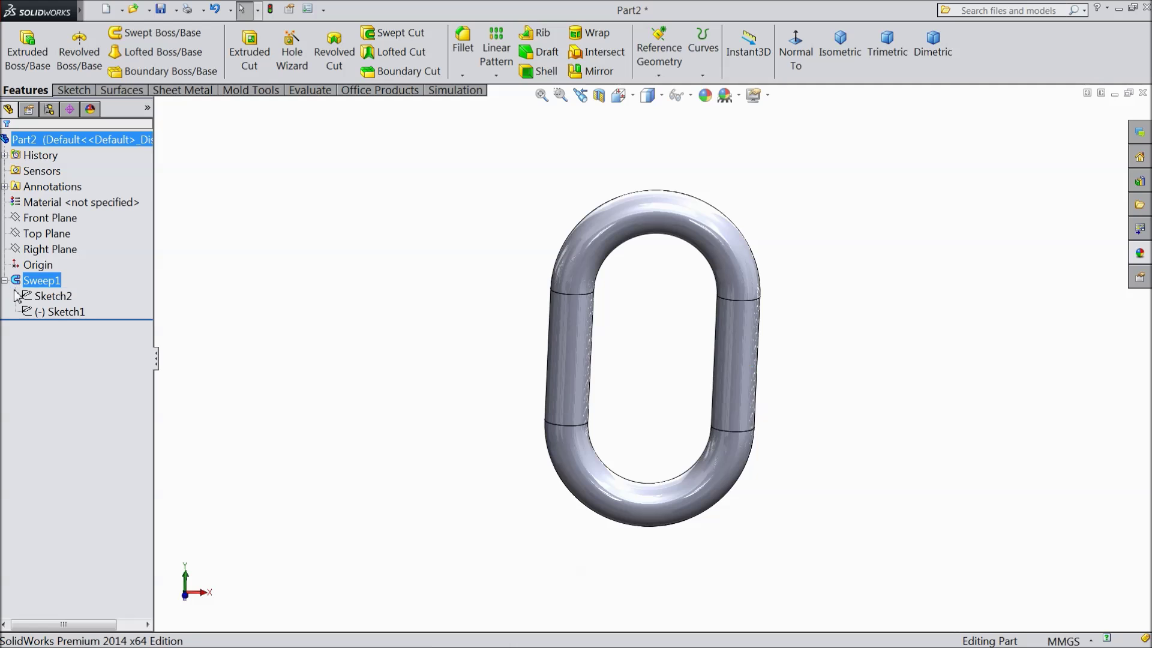
left_click(49, 297)
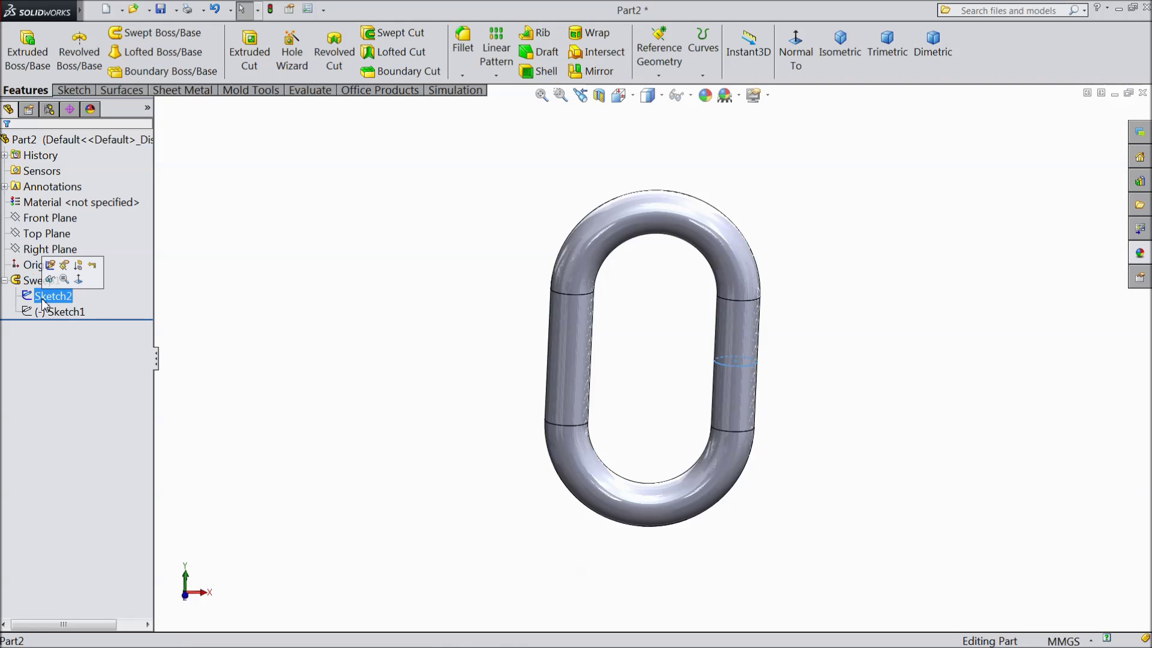
left_click(51, 267)
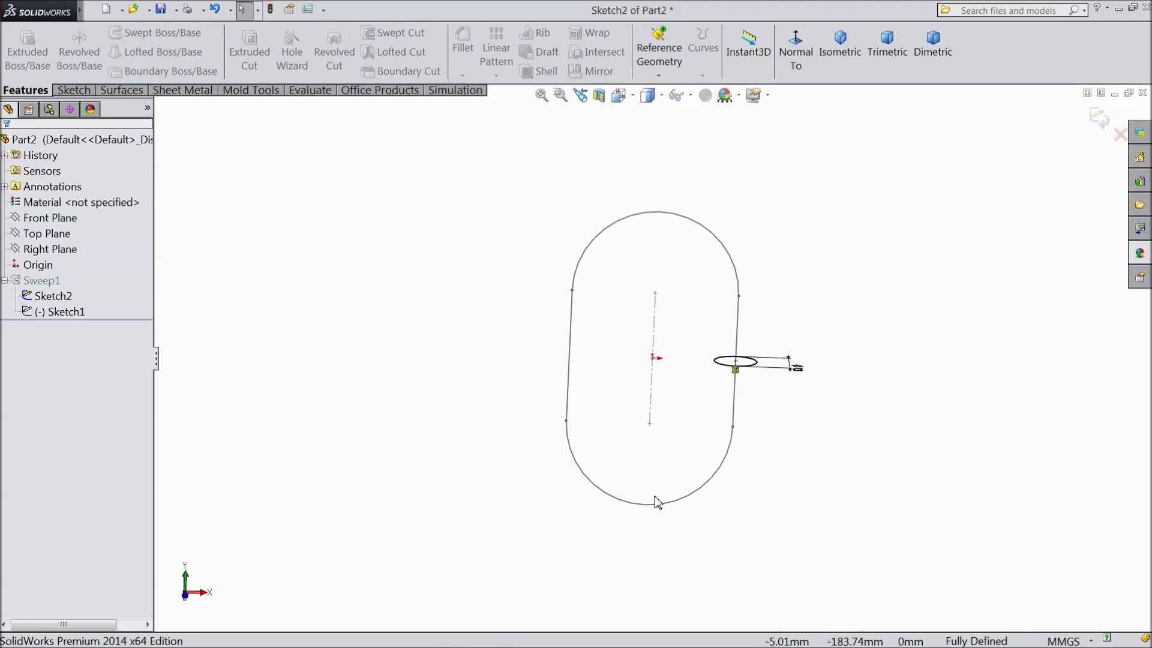
left_click(75, 91)
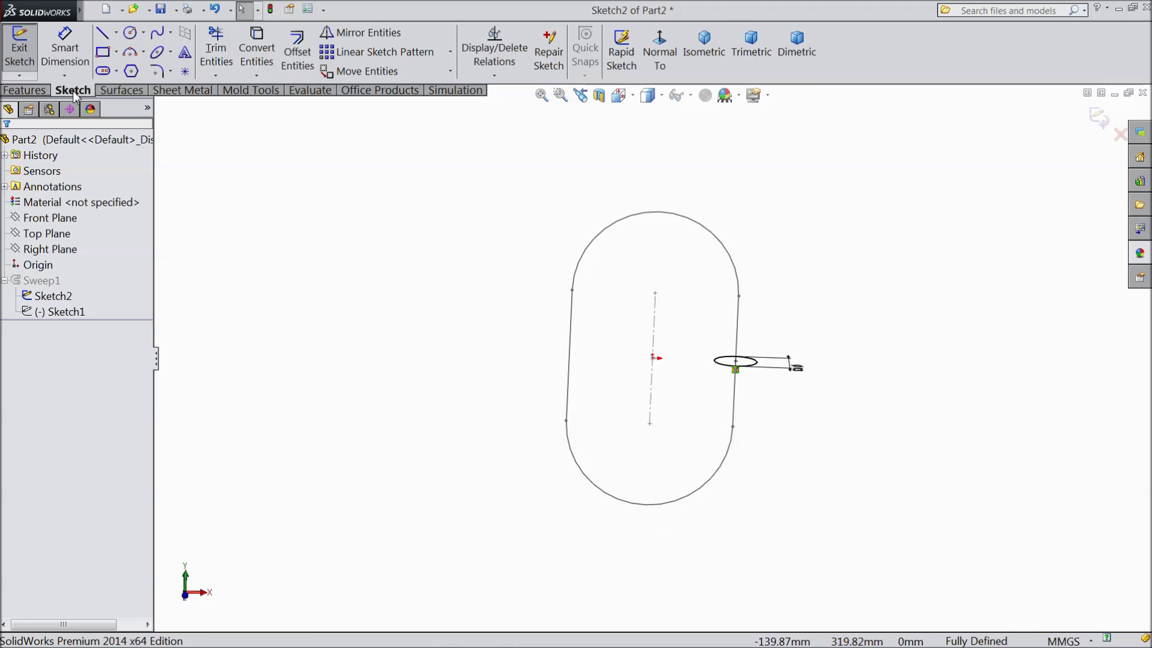
left_click(65, 49)
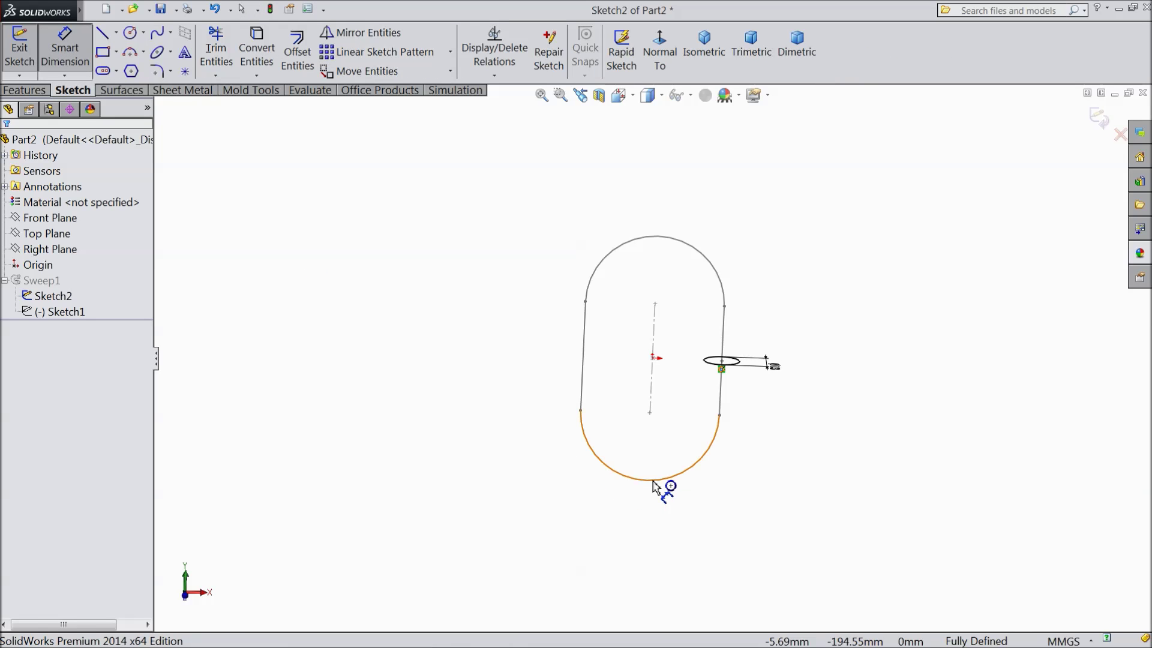
left_click(661, 480)
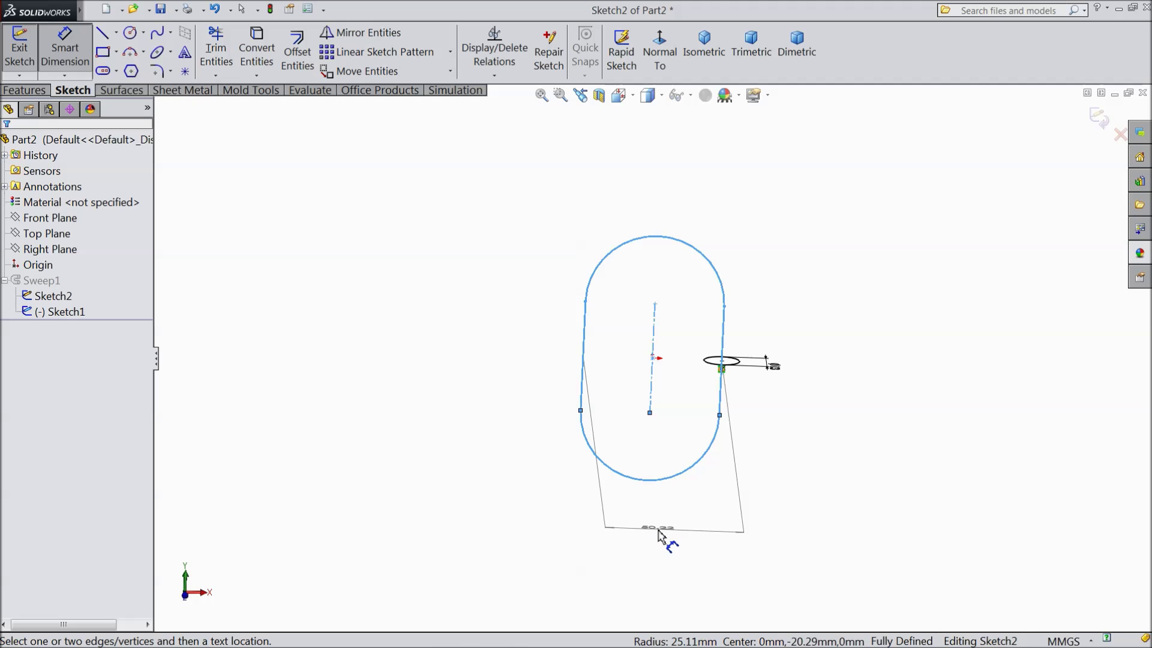
Cancel the arc dimension, select the slot and centerline endpoint, then exit the sketch
key("Escape")
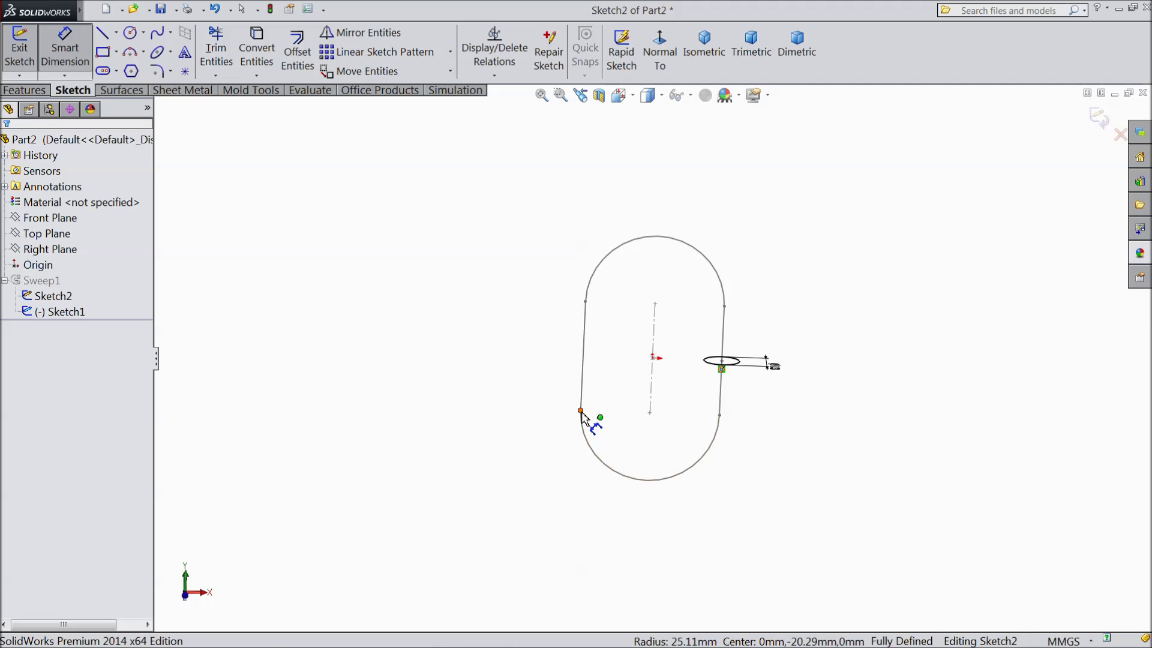
key("Escape")
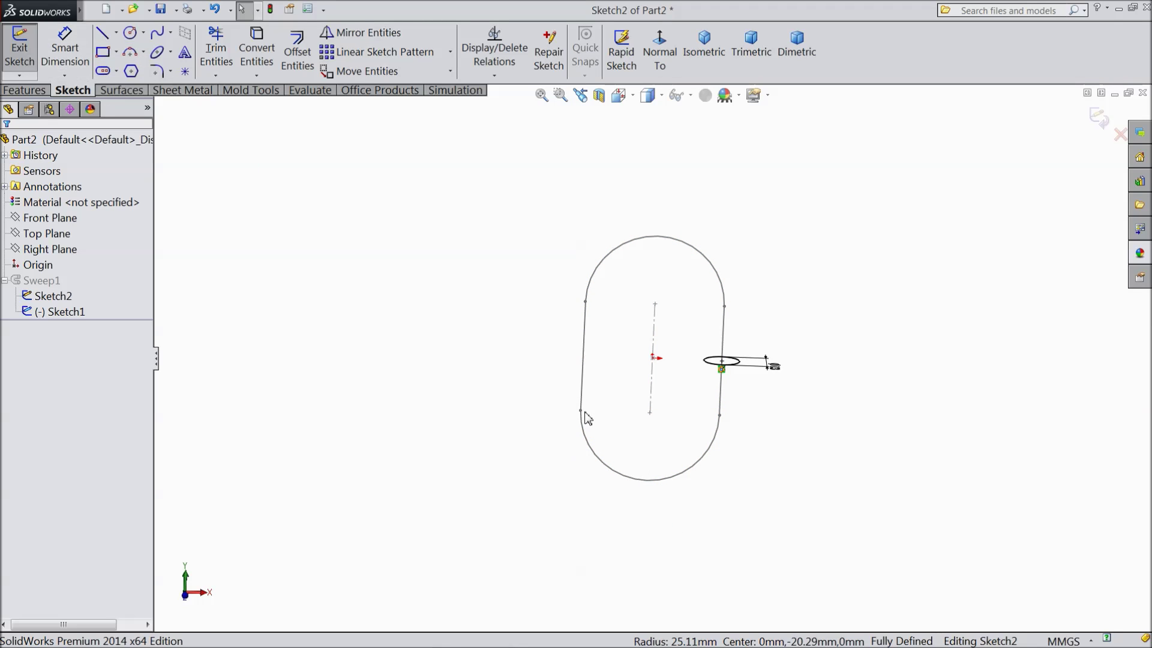
left_click(582, 413)
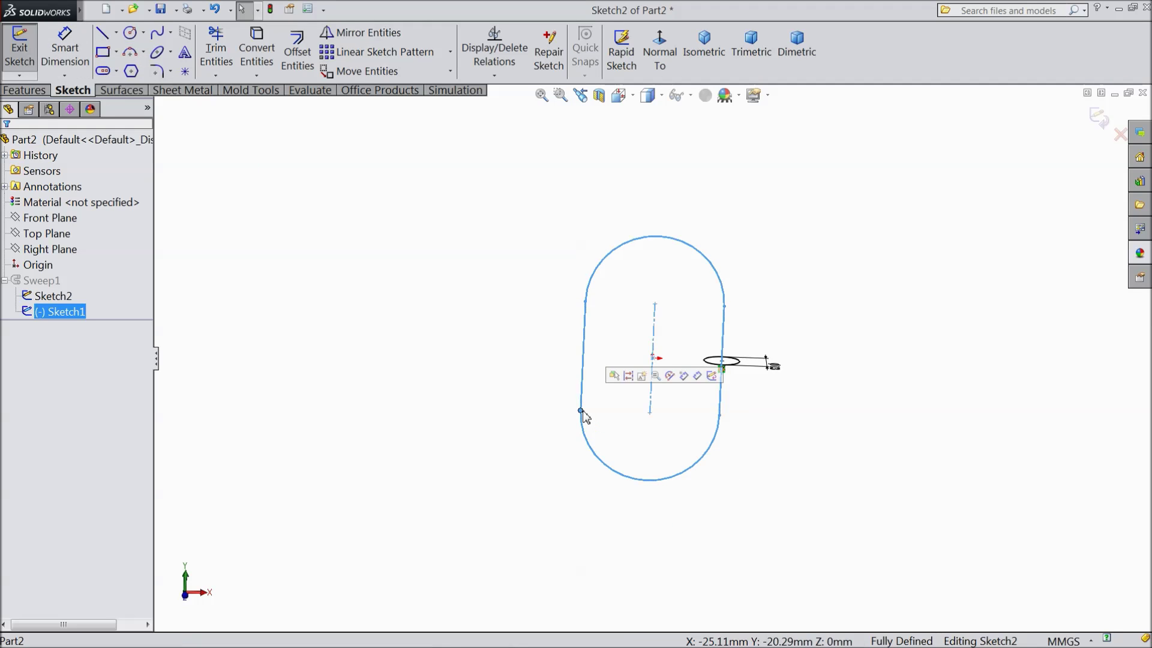
left_click(650, 415)
left_click(651, 414)
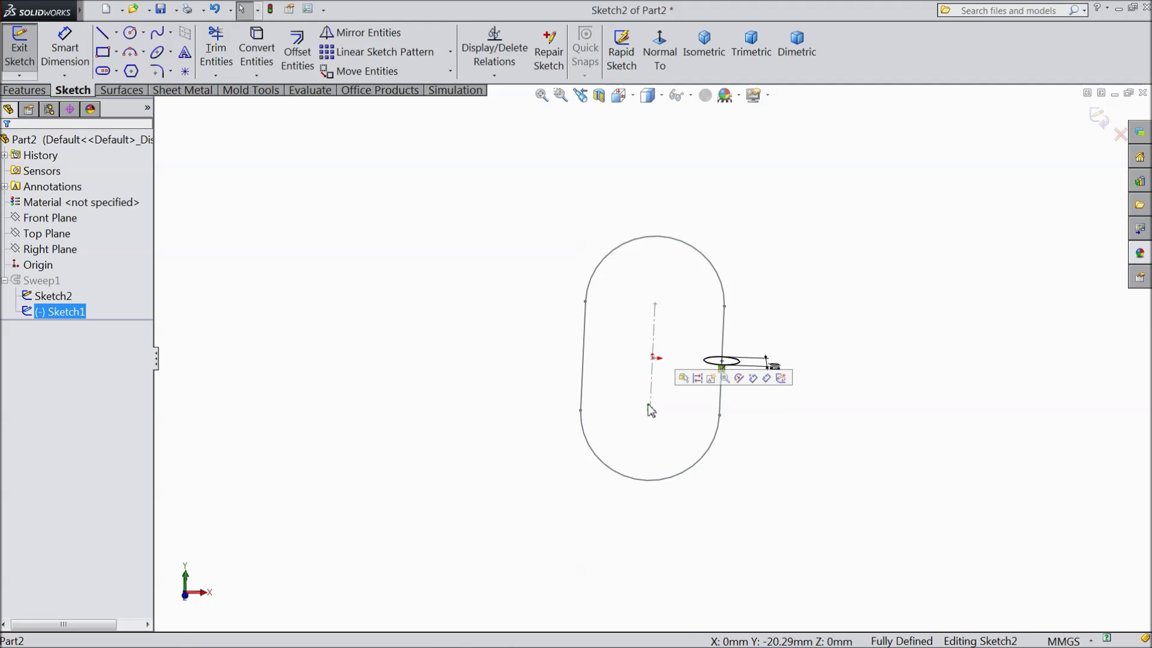
middle_click_drag(711, 432, 825, 356)
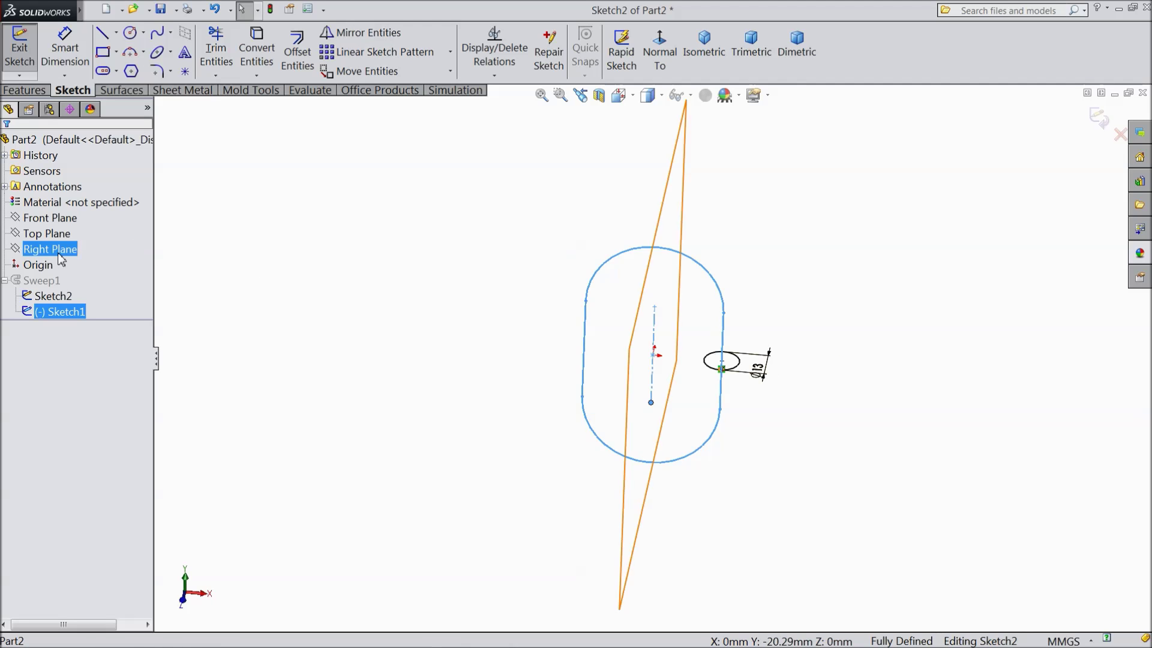
left_click(1099, 118)
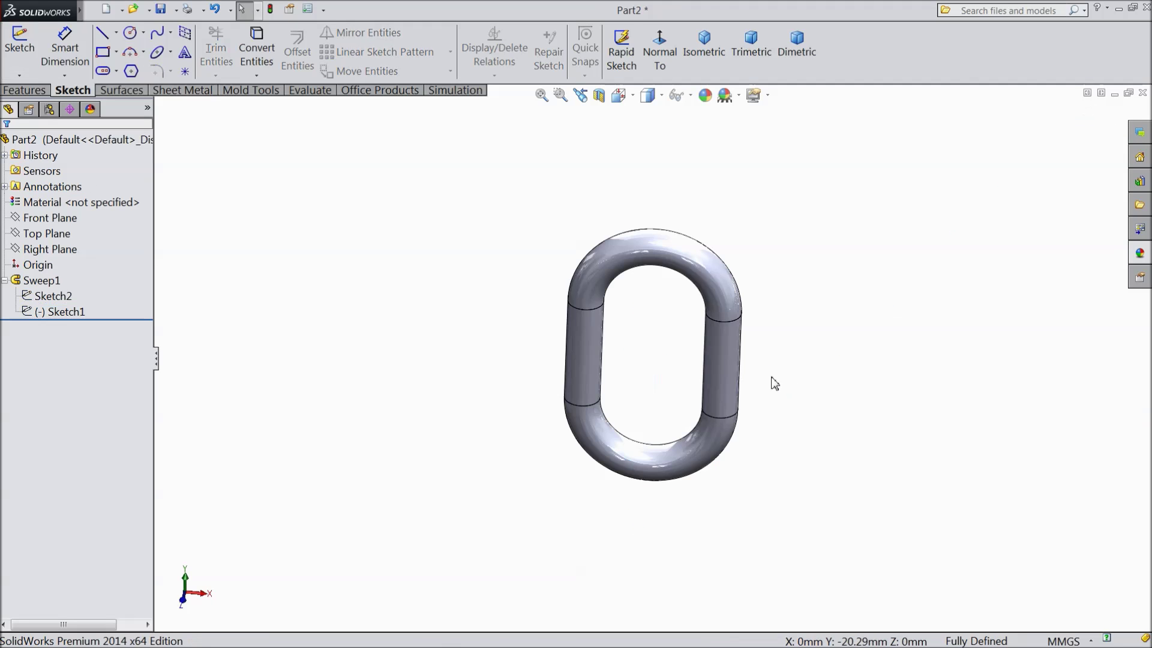
Reopen and exit the Sketch1 path sketch twice to rebuild the link
mouse_move(805, 373)
middle_mouse_down()
mouse_move(816, 192)
mouse_move(792, 402)
mouse_move(783, 396)
middle_mouse_up()
left_click(61, 312)
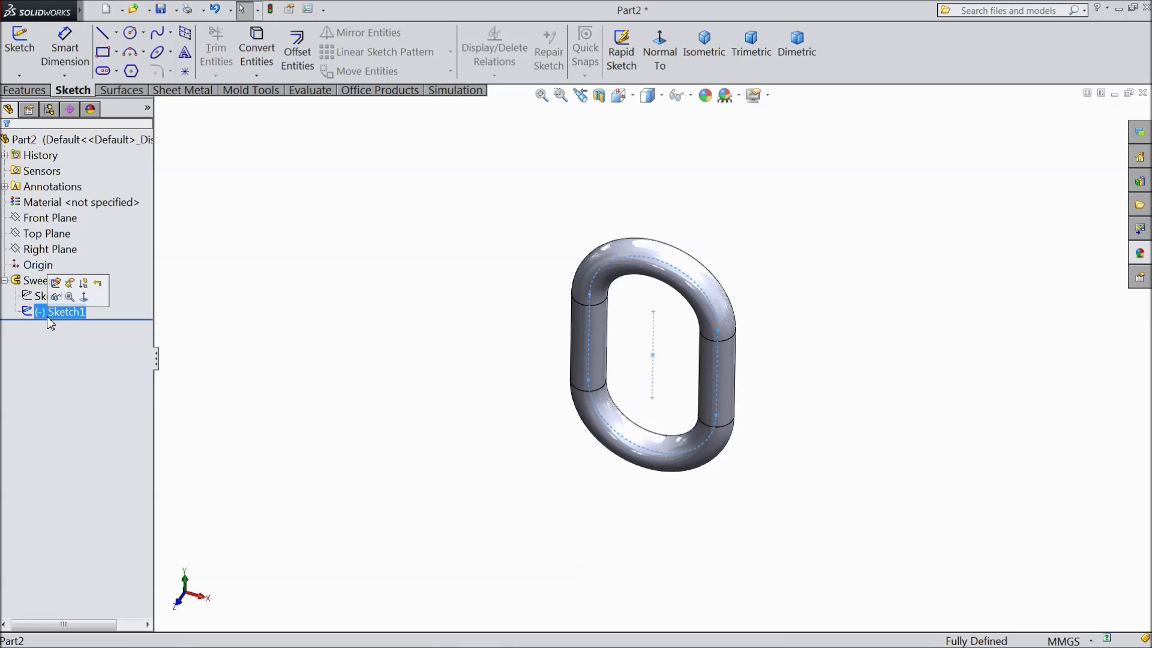
left_click(56, 285)
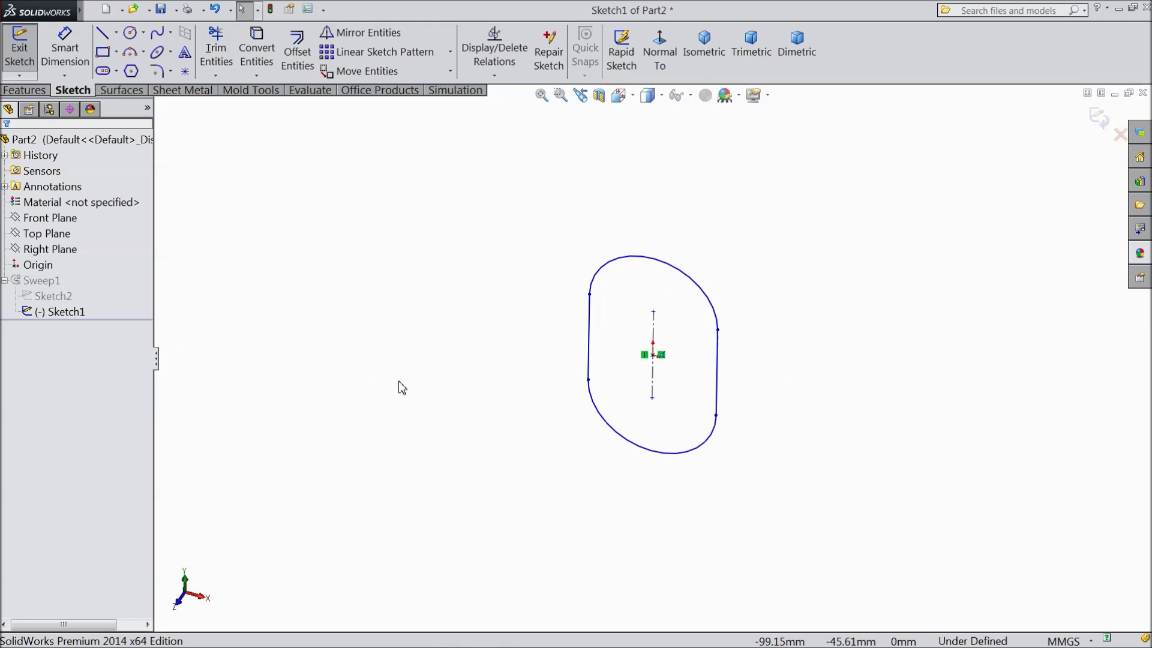
left_click(1098, 118)
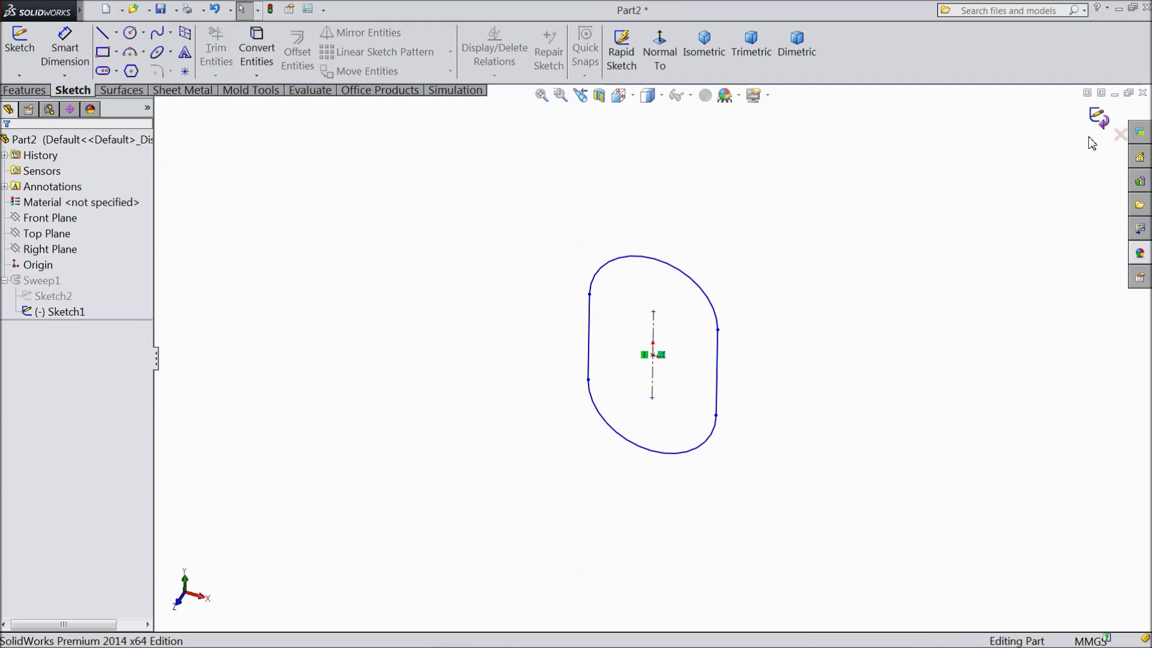
left_click(59, 311)
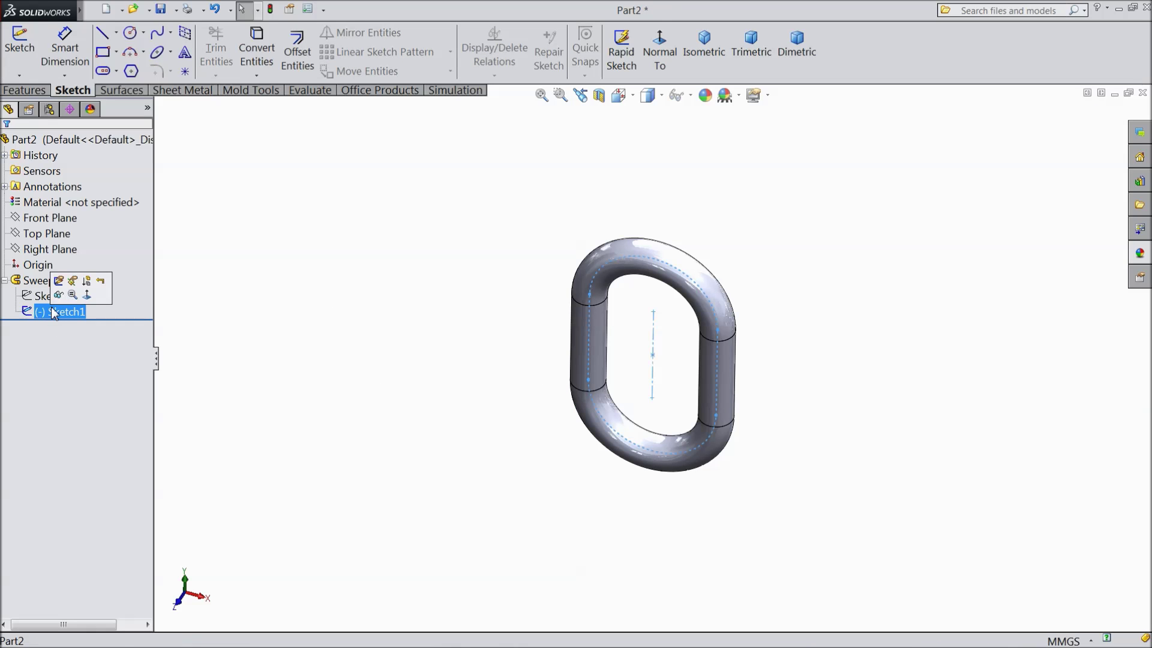
left_click(59, 286)
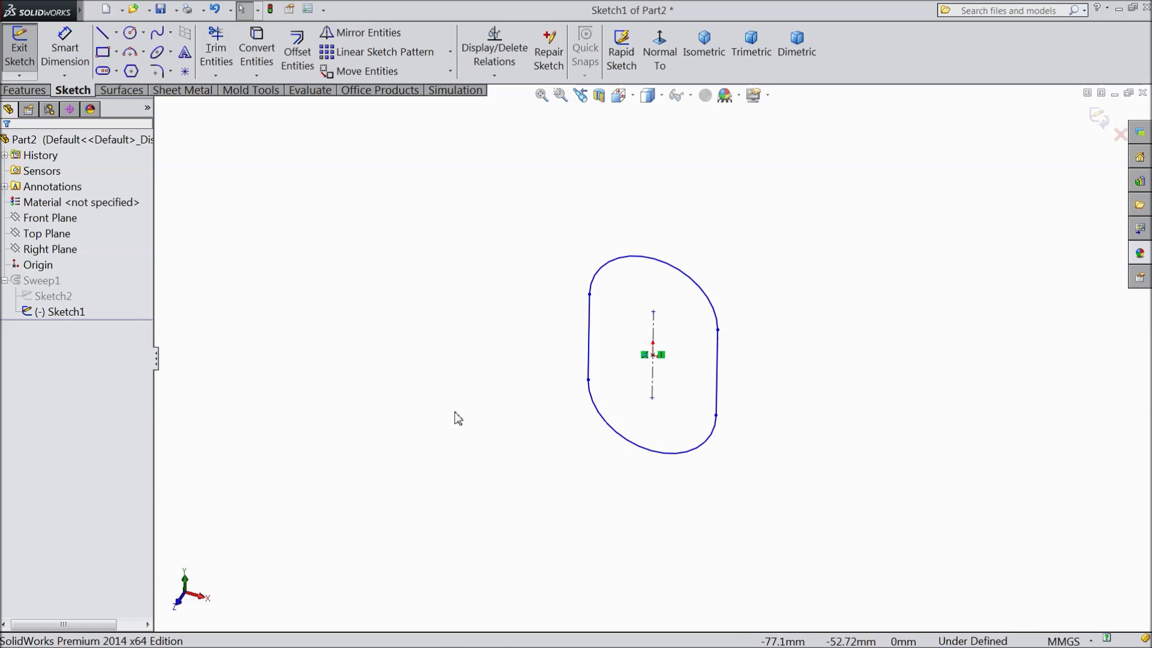
left_click(1103, 123)
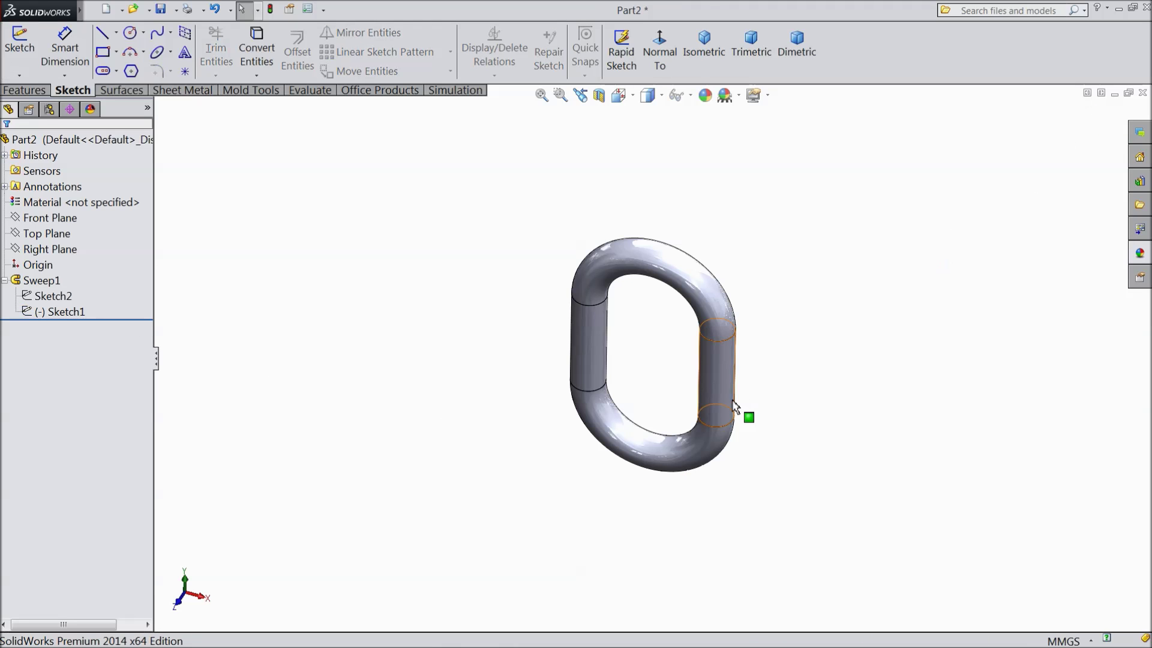
mouse_move(745, 414)
middle_mouse_down()
mouse_move(786, 266)
mouse_move(774, 306)
middle_mouse_up()
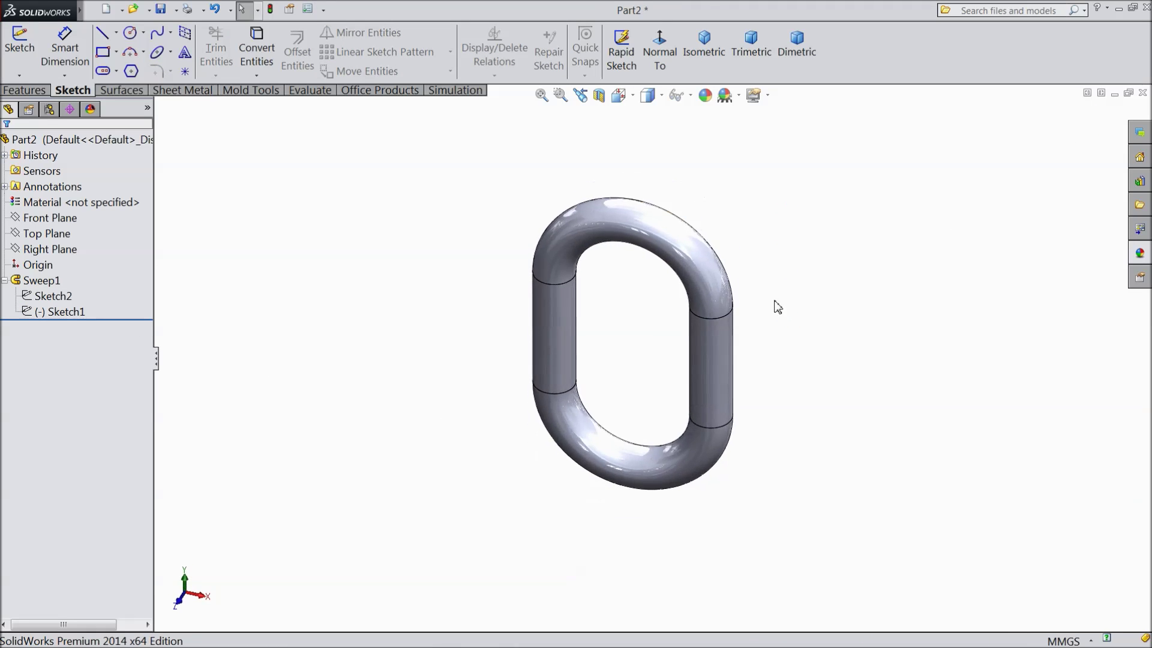
left_click(94, 10)
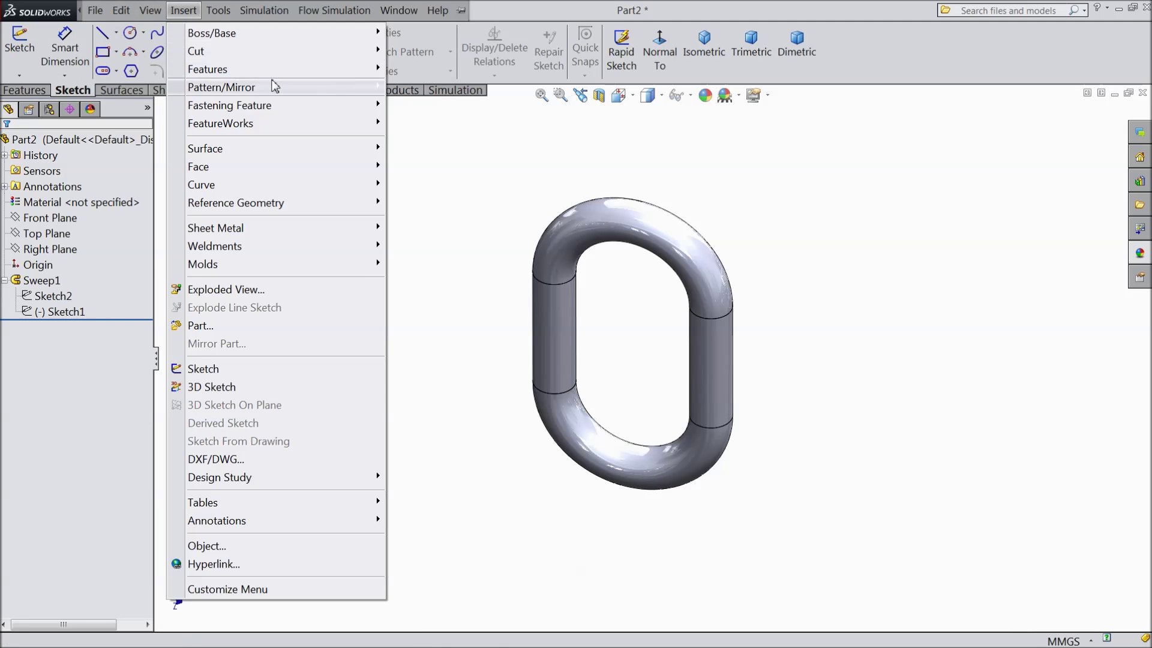
mouse_move(207, 70)
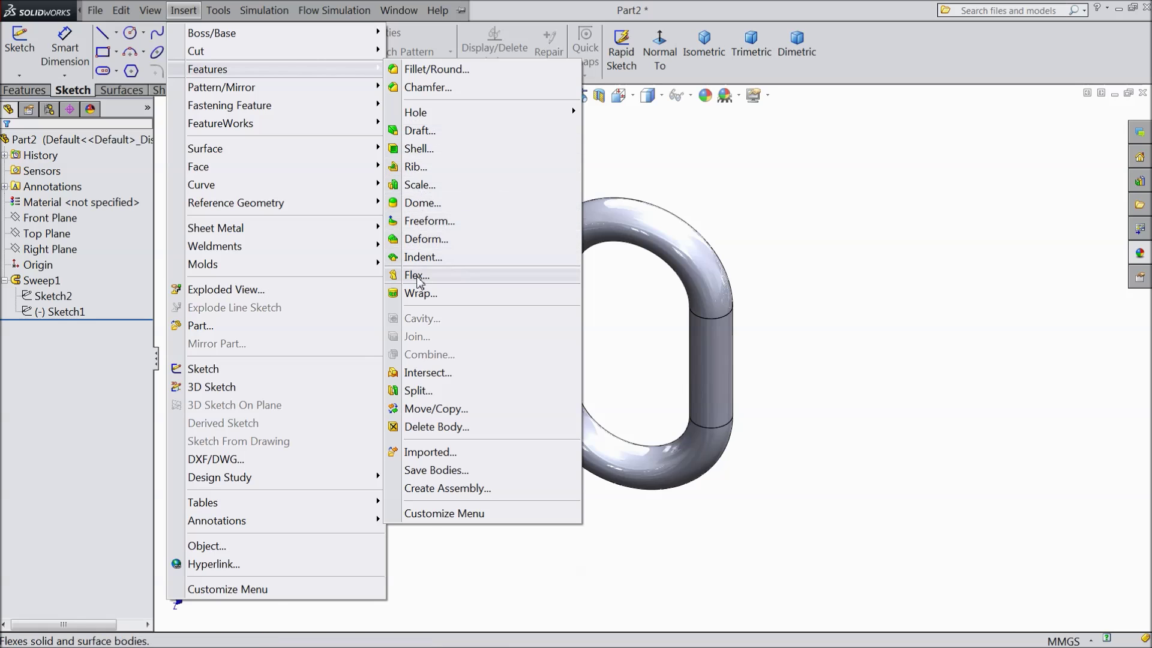
Apply a Twisting Flex to Sweep1 at about 90 degrees and inspect the twisted link
left_click(418, 276)
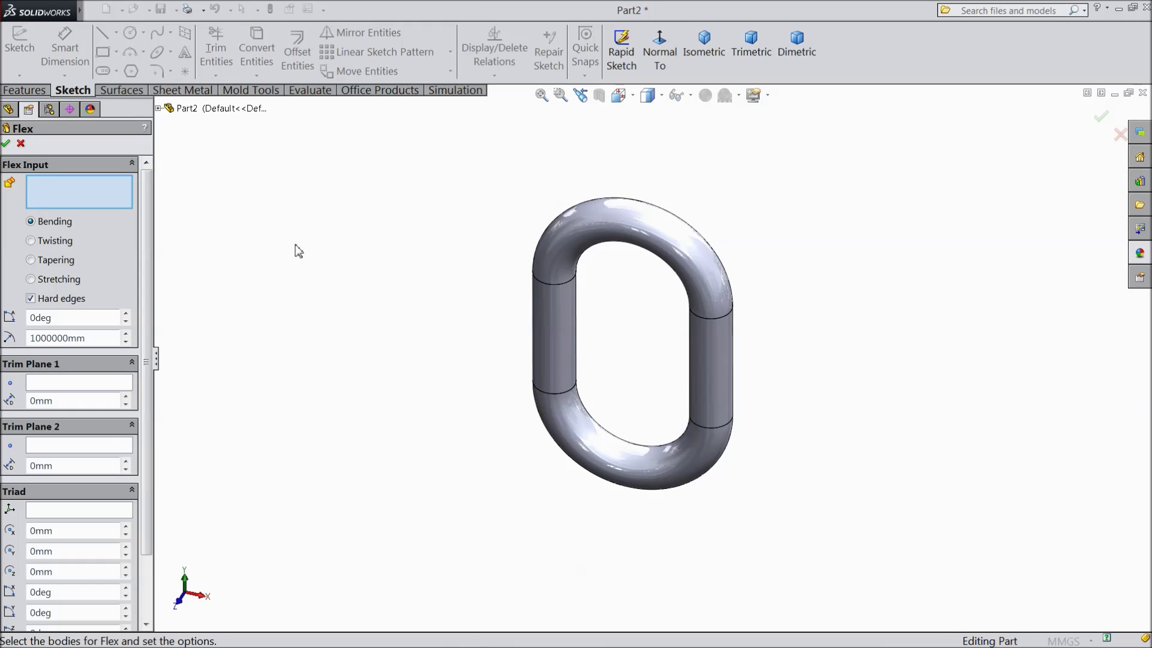
left_click(551, 268)
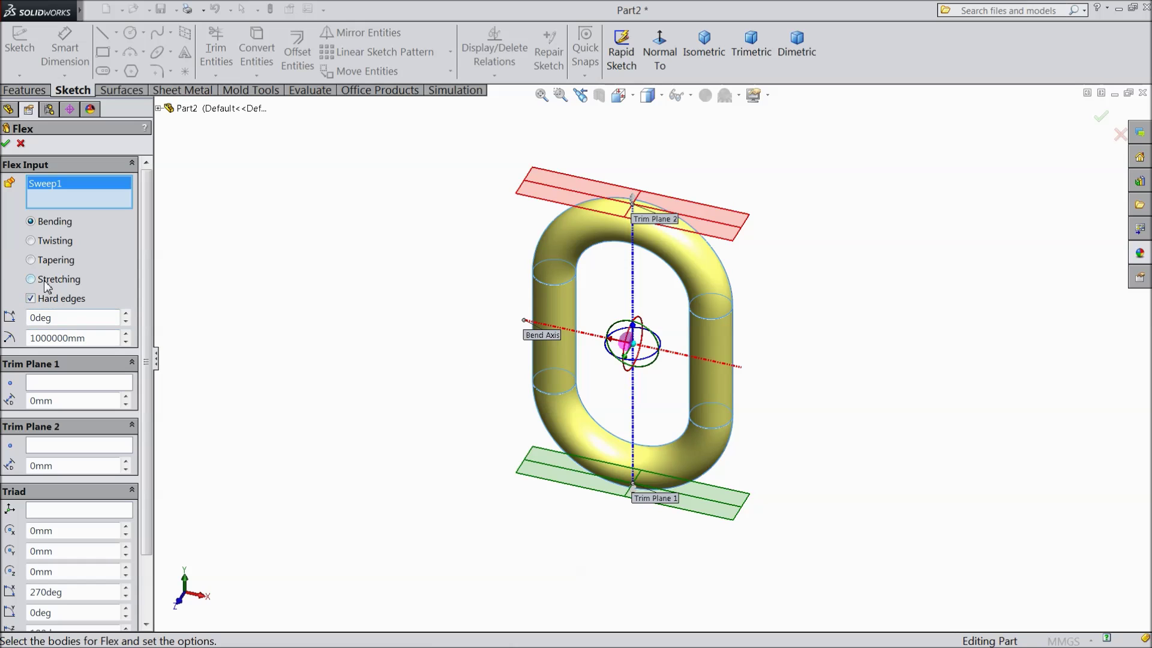
left_click(31, 241)
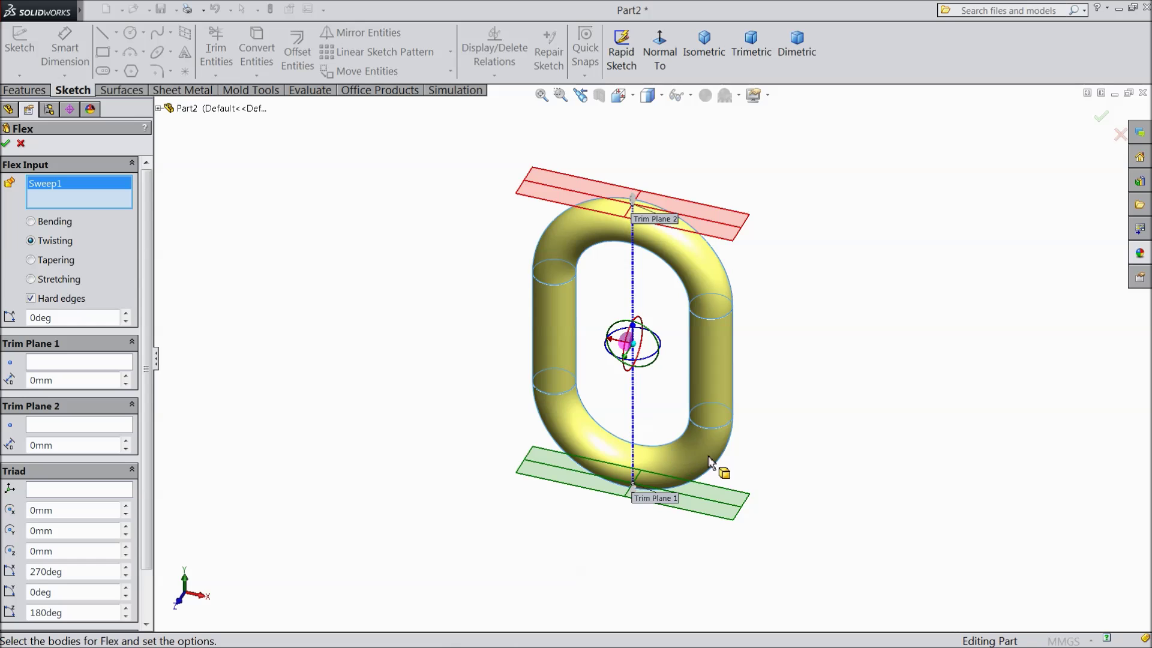
left_click(125, 314)
left_click(125, 313)
left_click_drag(126, 318, 125, 317)
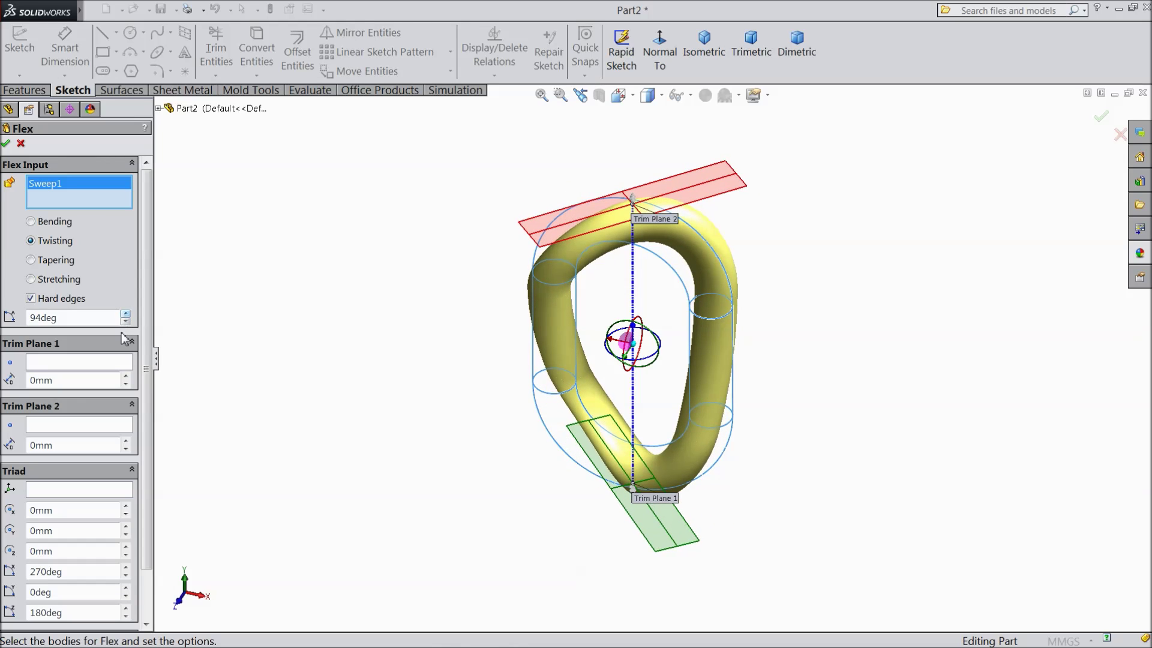
left_click_drag(125, 322, 125, 321)
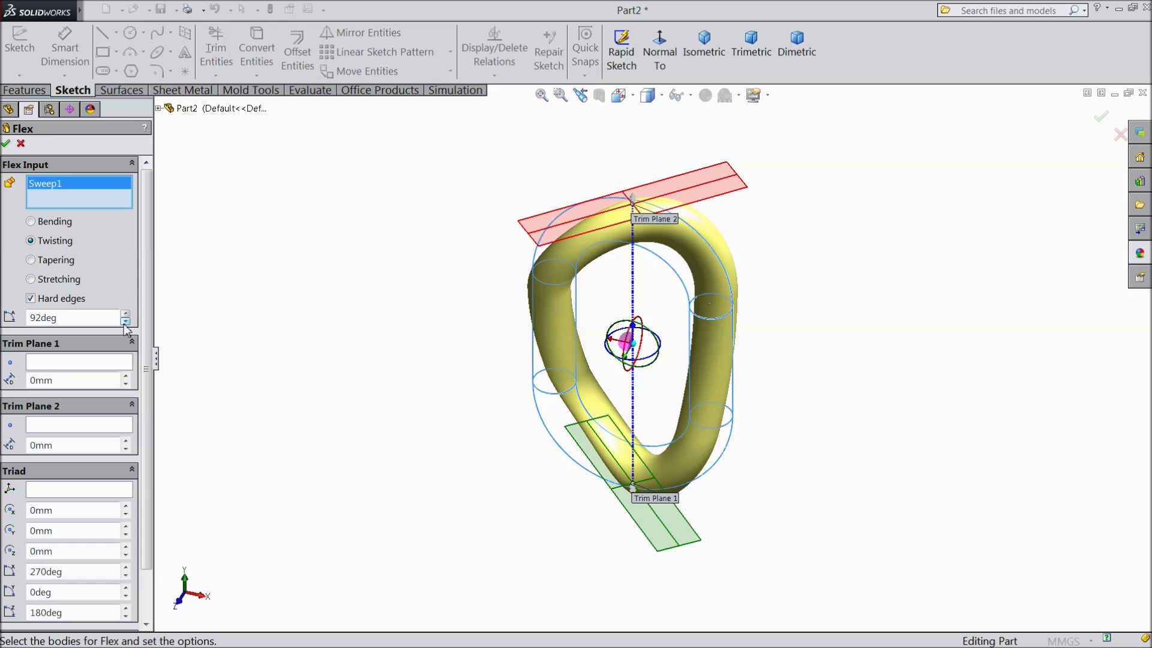
mouse_move(417, 426)
middle_mouse_down()
mouse_move(458, 297)
mouse_move(571, 337)
mouse_move(447, 316)
mouse_move(401, 342)
mouse_move(408, 311)
mouse_move(441, 305)
middle_mouse_up()
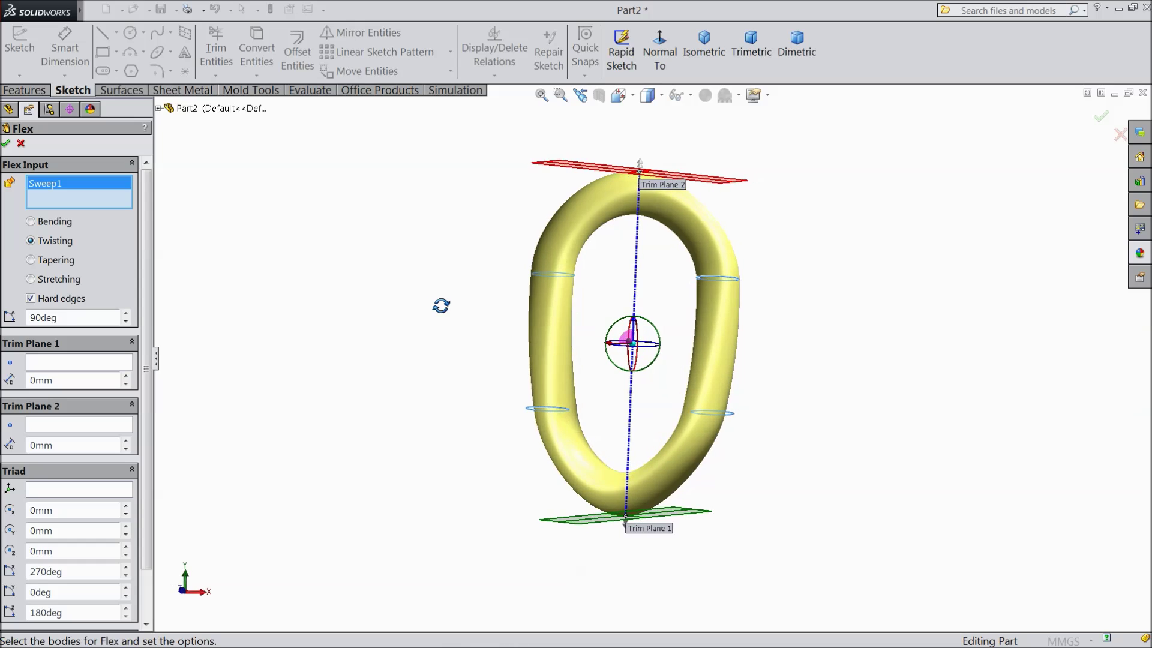
left_click(126, 315)
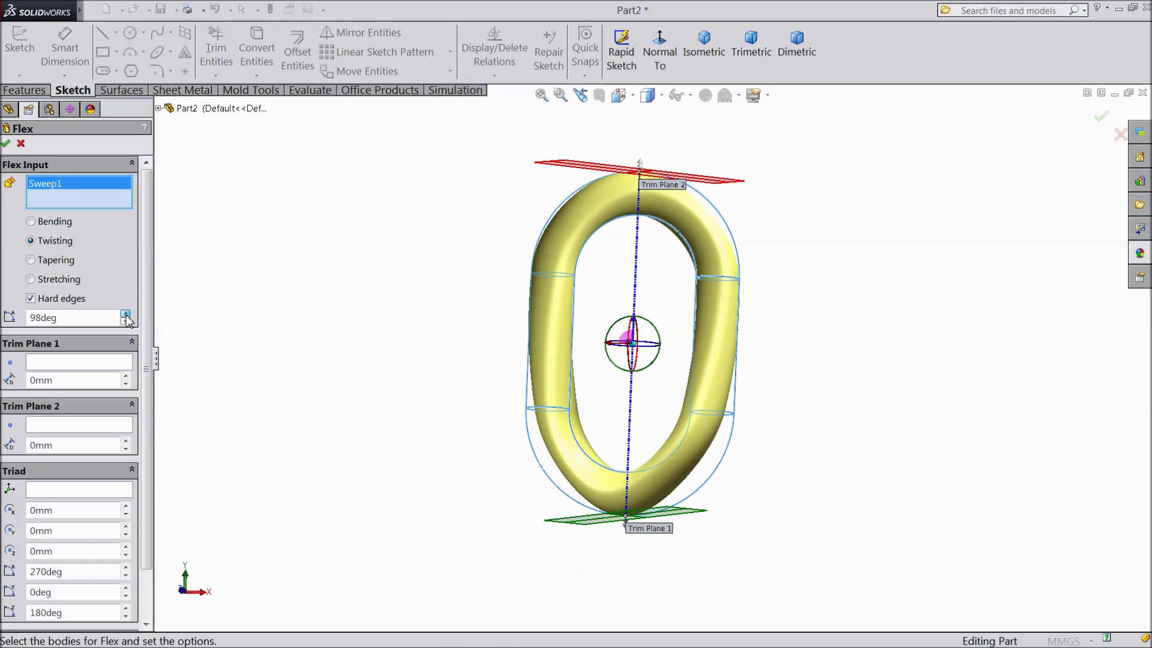
mouse_move(393, 390)
middle_mouse_down()
mouse_move(513, 358)
mouse_move(465, 327)
mouse_move(417, 392)
middle_mouse_up()
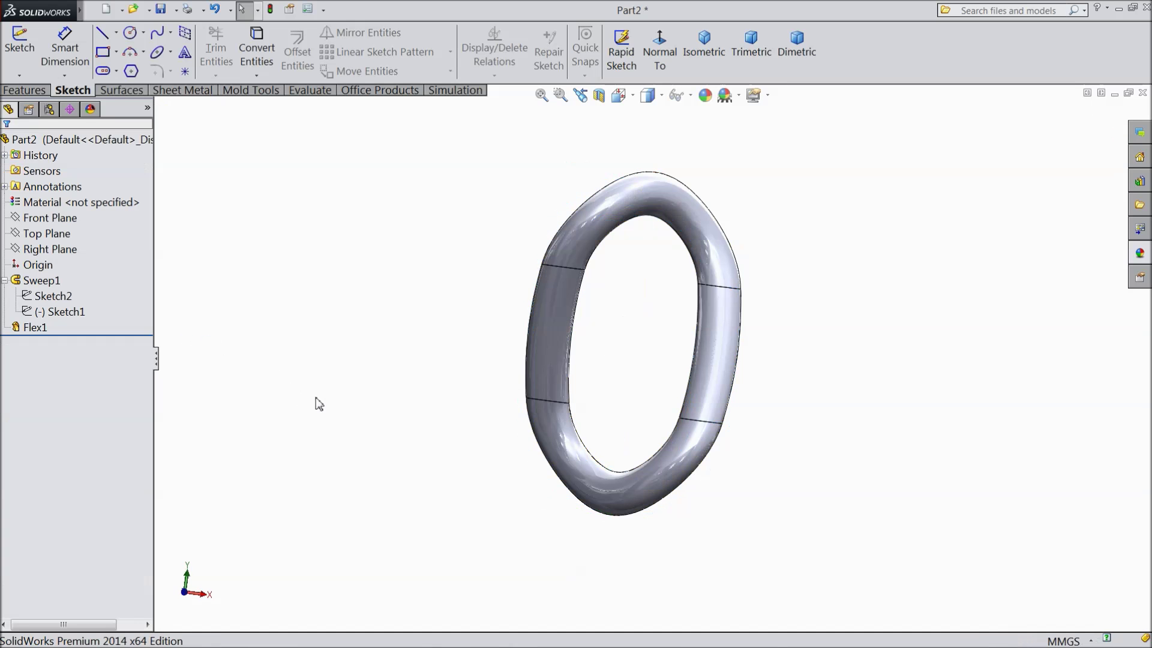
mouse_move(316, 397)
middle_mouse_down()
mouse_move(404, 399)
mouse_move(427, 485)
mouse_move(466, 492)
mouse_move(476, 481)
mouse_move(363, 306)
mouse_move(361, 474)
mouse_move(363, 455)
middle_mouse_up()
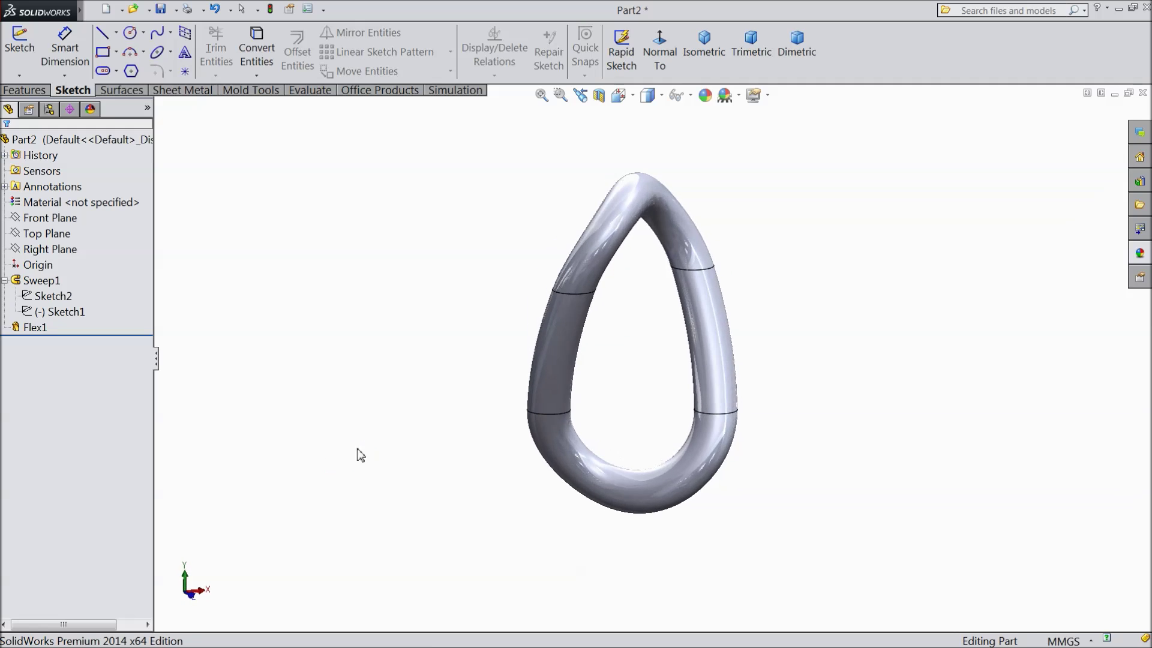
Dismiss the antivirus popup, start Sketch3 on the Front Plane, and begin a spline at the origin
left_click(1110, 553)
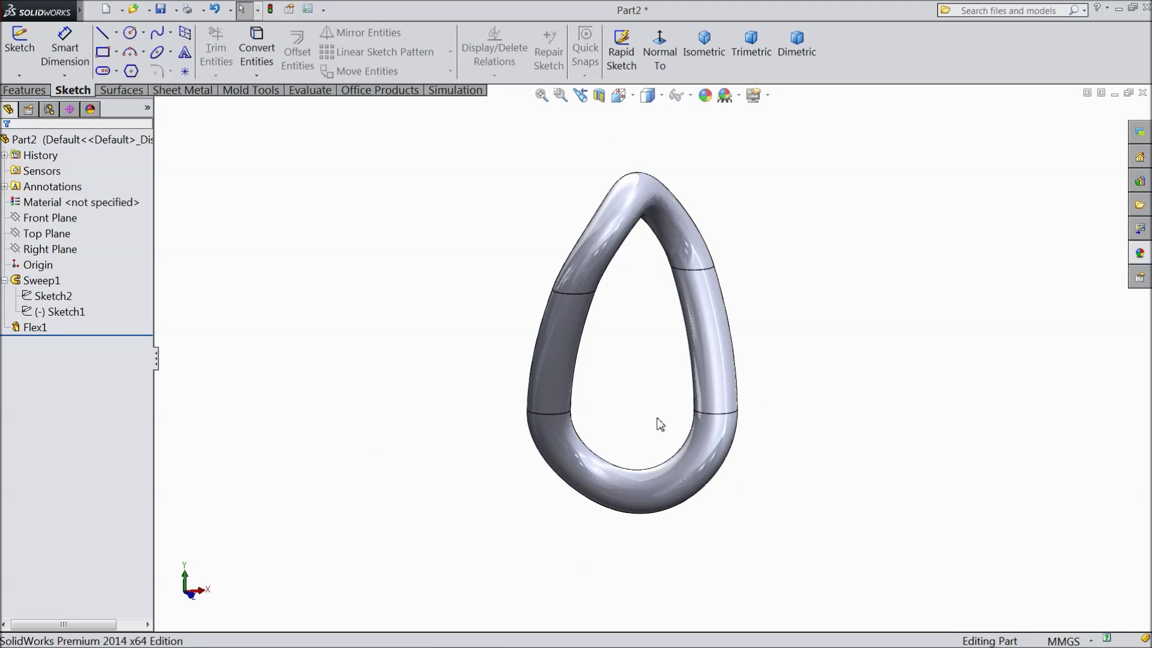
left_click(65, 219)
left_click(72, 199)
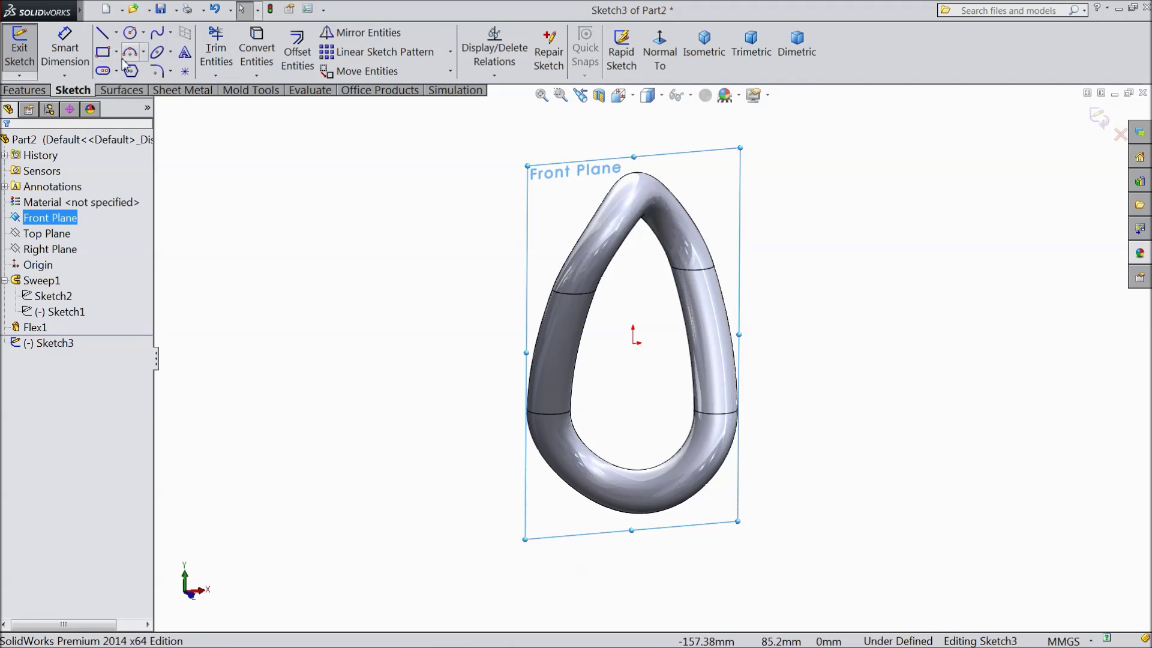
left_click(657, 58)
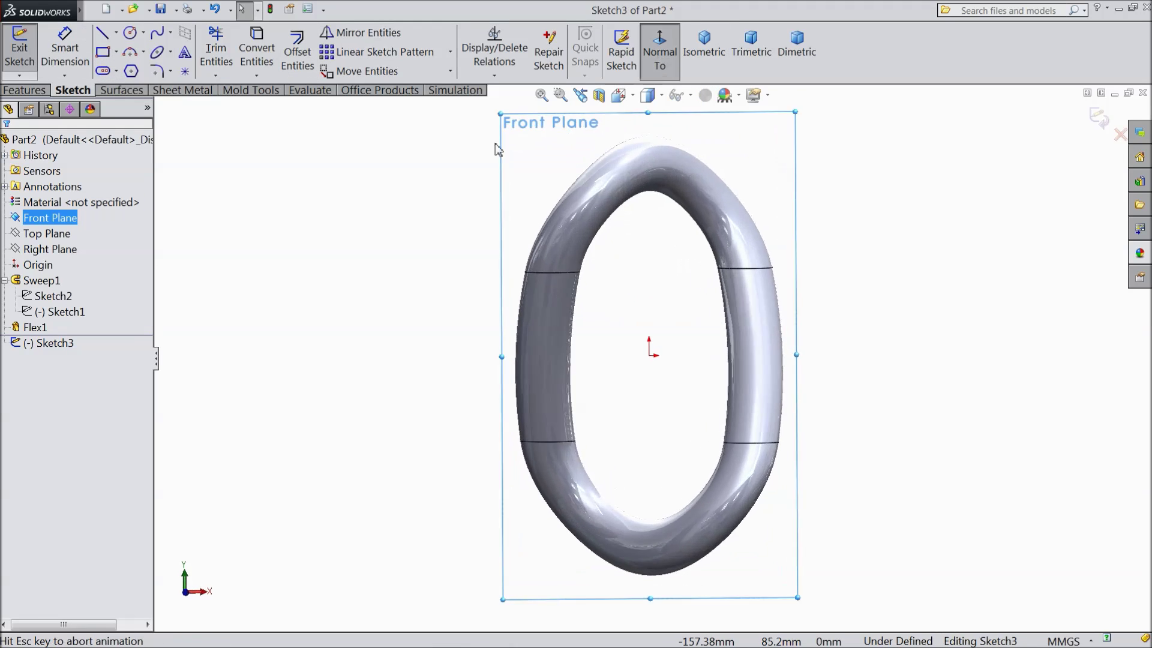
left_click(159, 39)
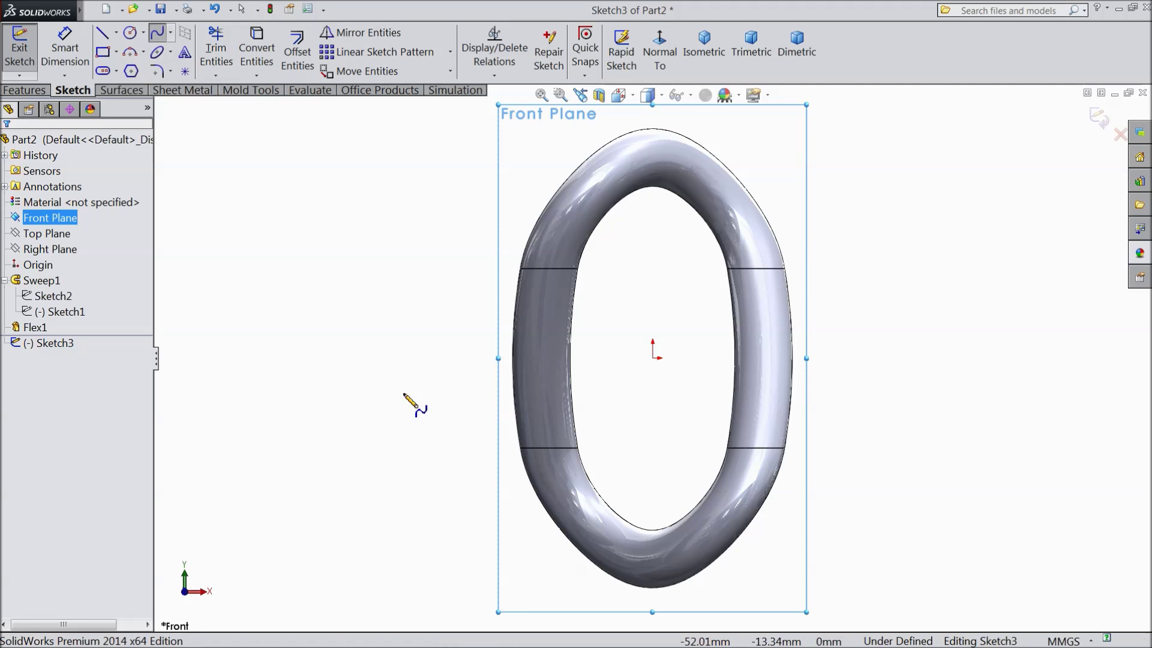
key("z")
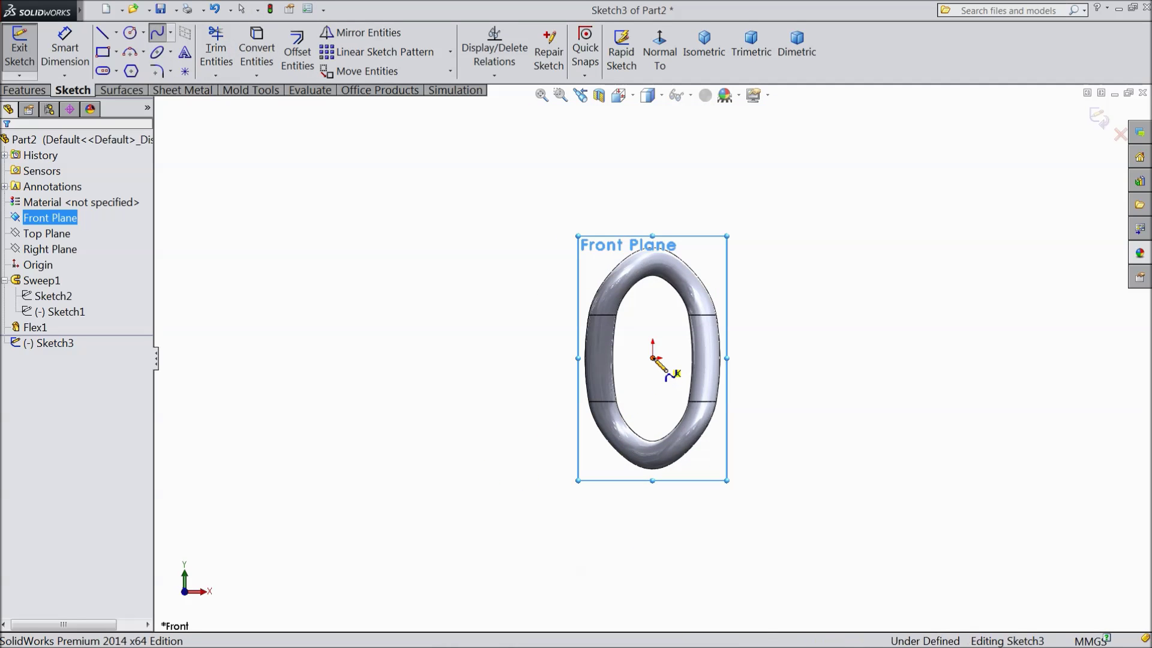
left_click(654, 357)
scroll(671, 361, "up", 3)
End the spline at a point up and to the right, then select it
key("z")
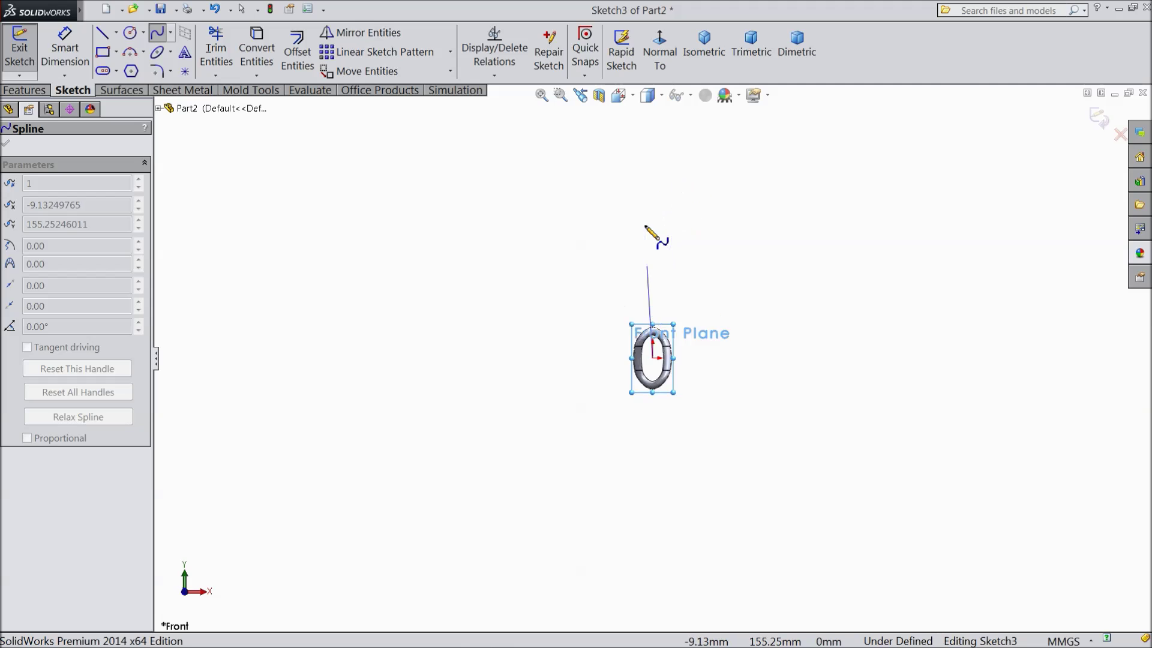
key("z")
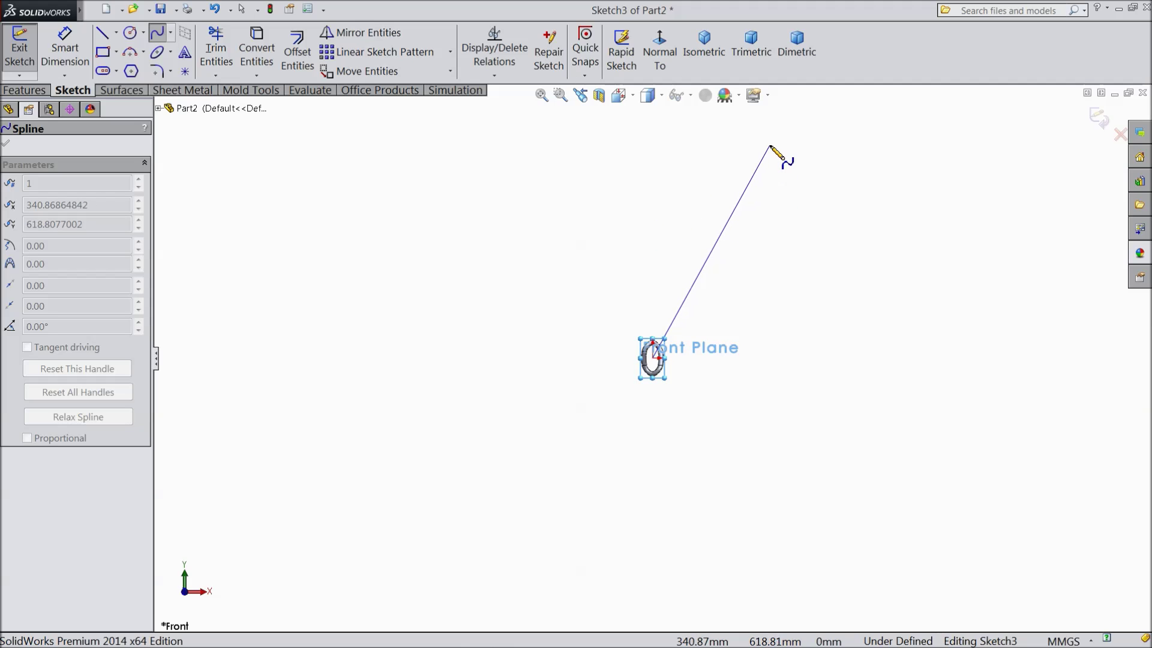
left_click(776, 135)
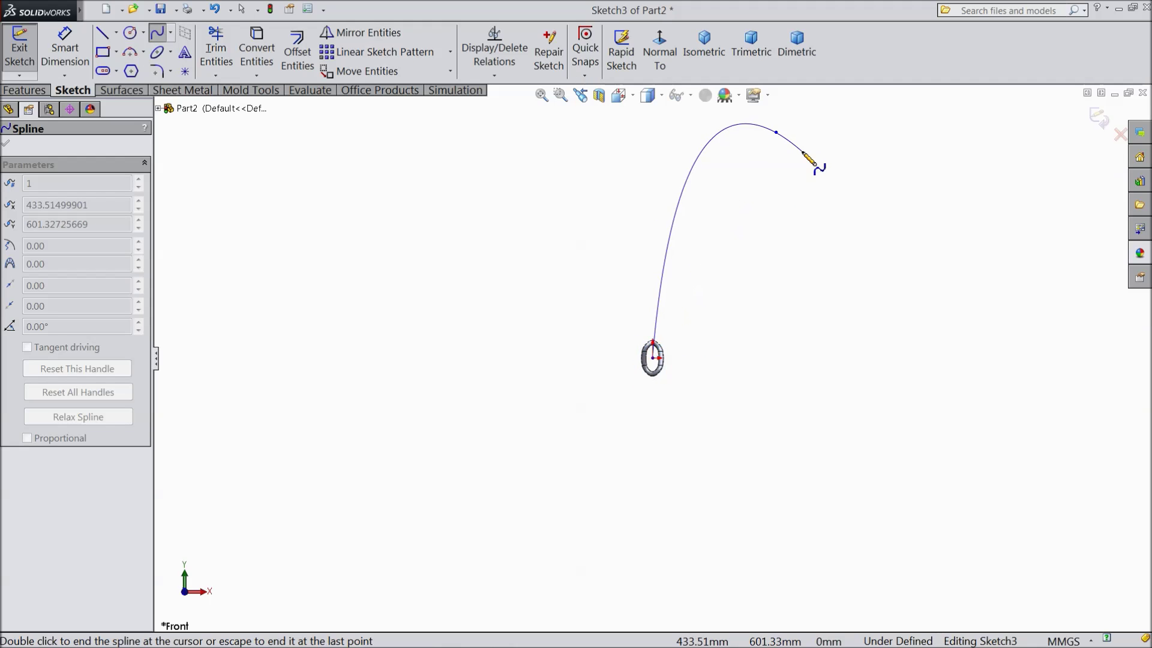
right_click(815, 168)
left_click(832, 163)
scroll(769, 223, "down", 2)
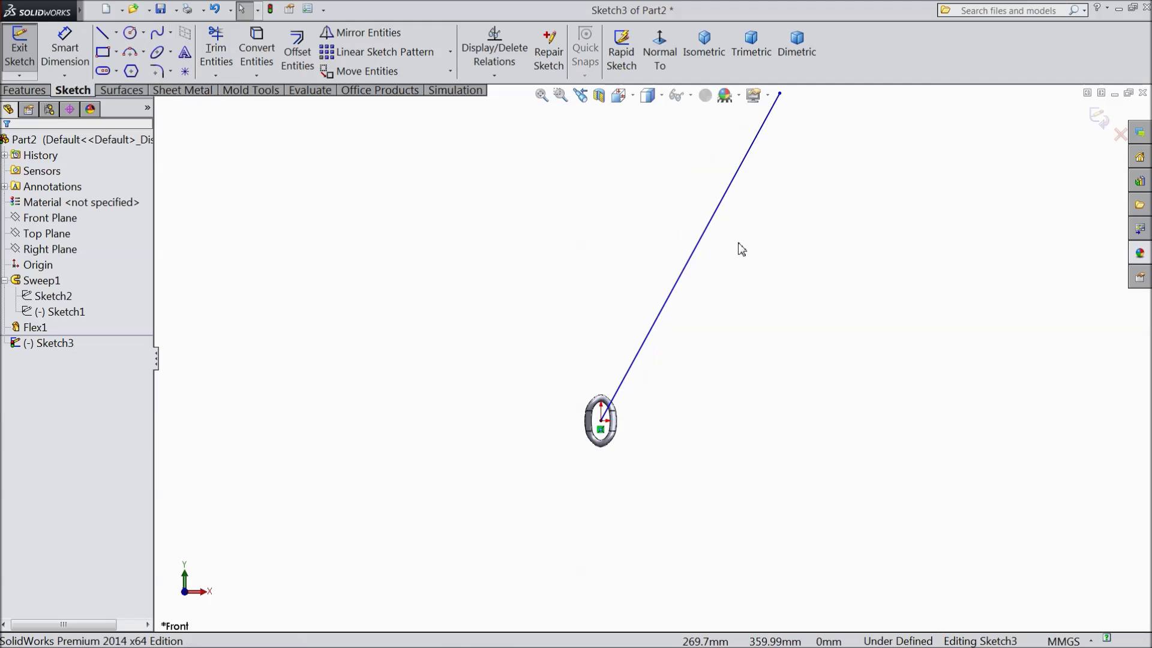
left_click(713, 228)
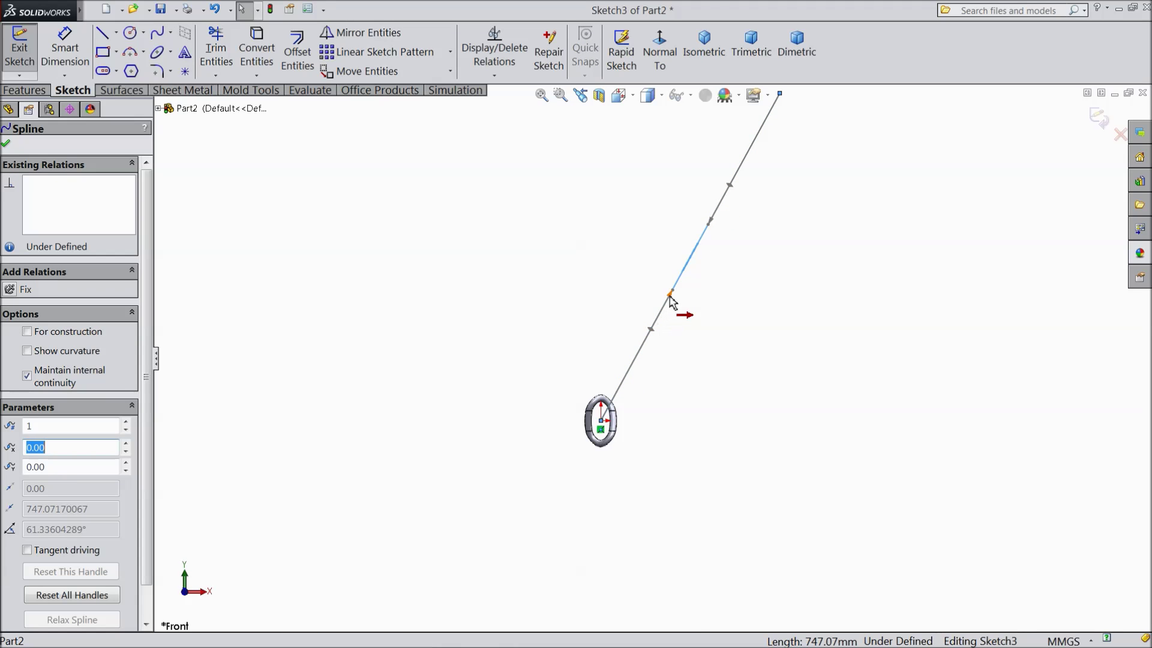
Adjust the spline's start and end tangents and move its end point up and right
left_click(661, 296)
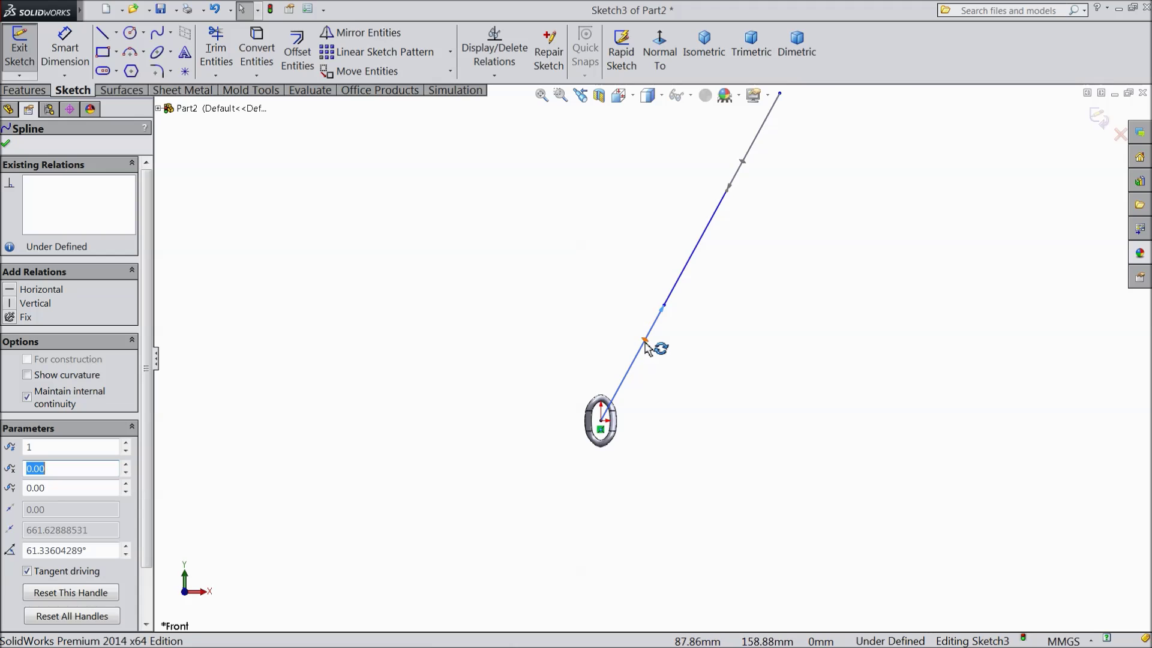
left_click_drag(644, 345, 603, 298)
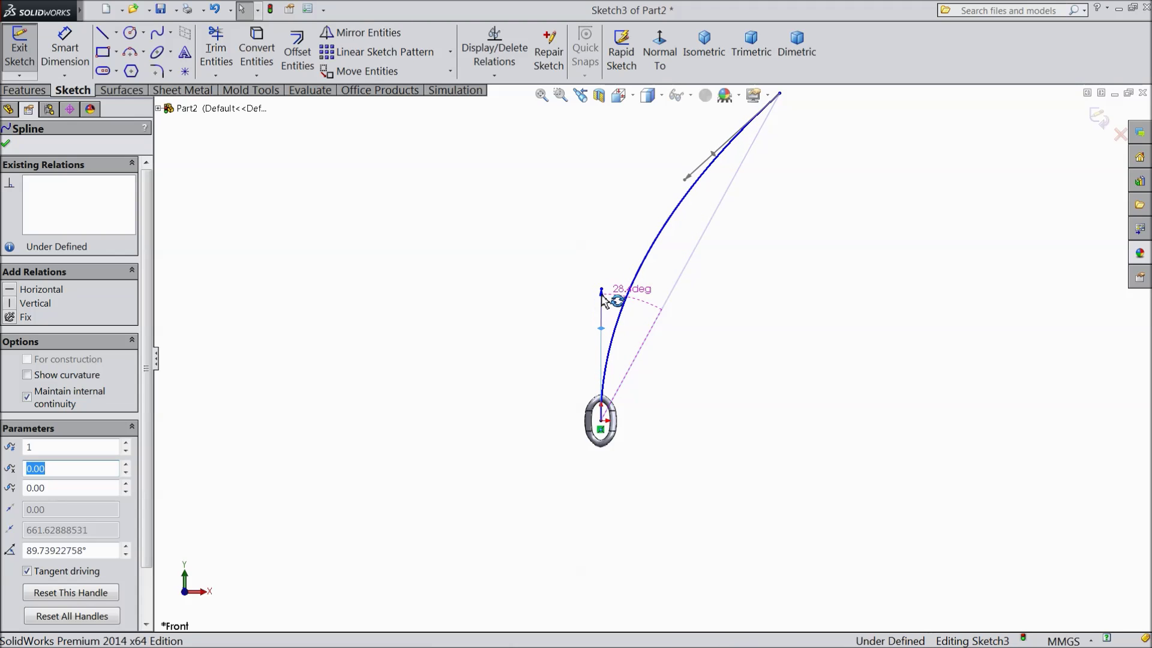
scroll(689, 211, "up", 2)
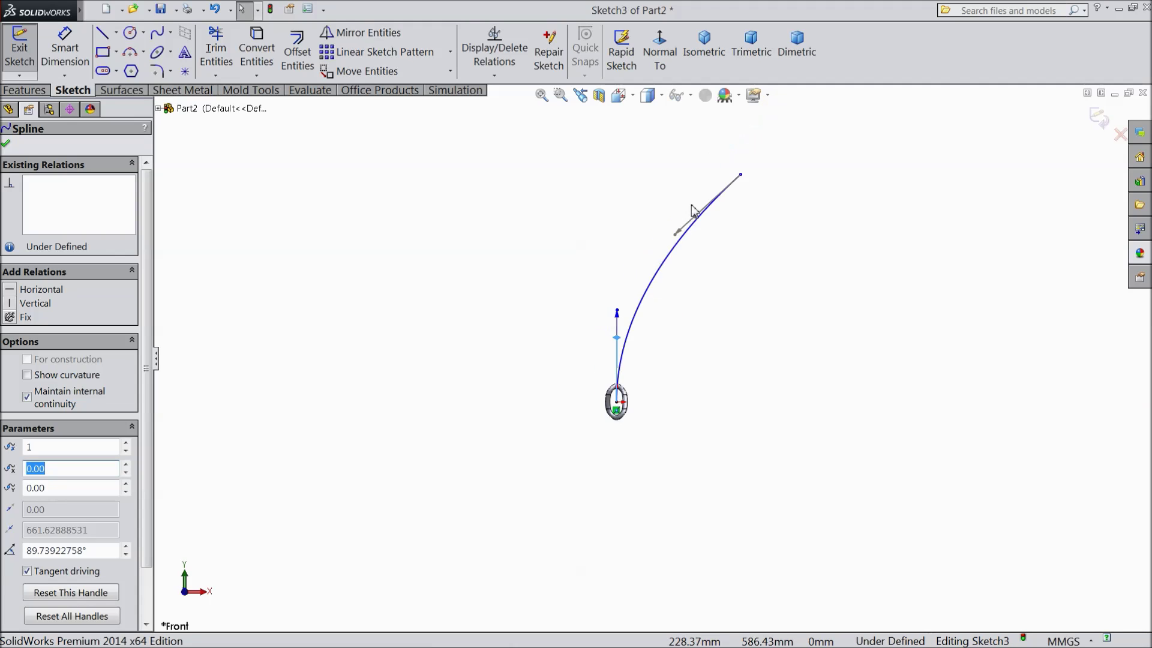
scroll(689, 252, "down", 2)
mouse_move(682, 254)
left_mouse_down()
mouse_move(632, 229)
mouse_move(554, 236)
left_mouse_up()
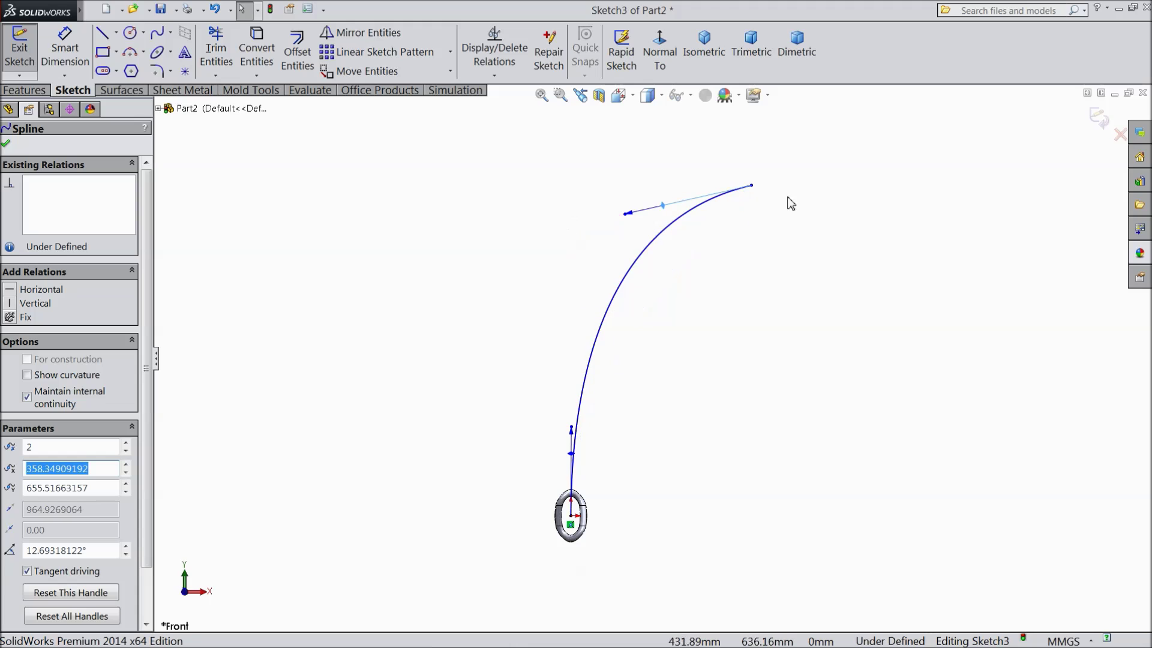
left_click_drag(753, 187, 798, 147)
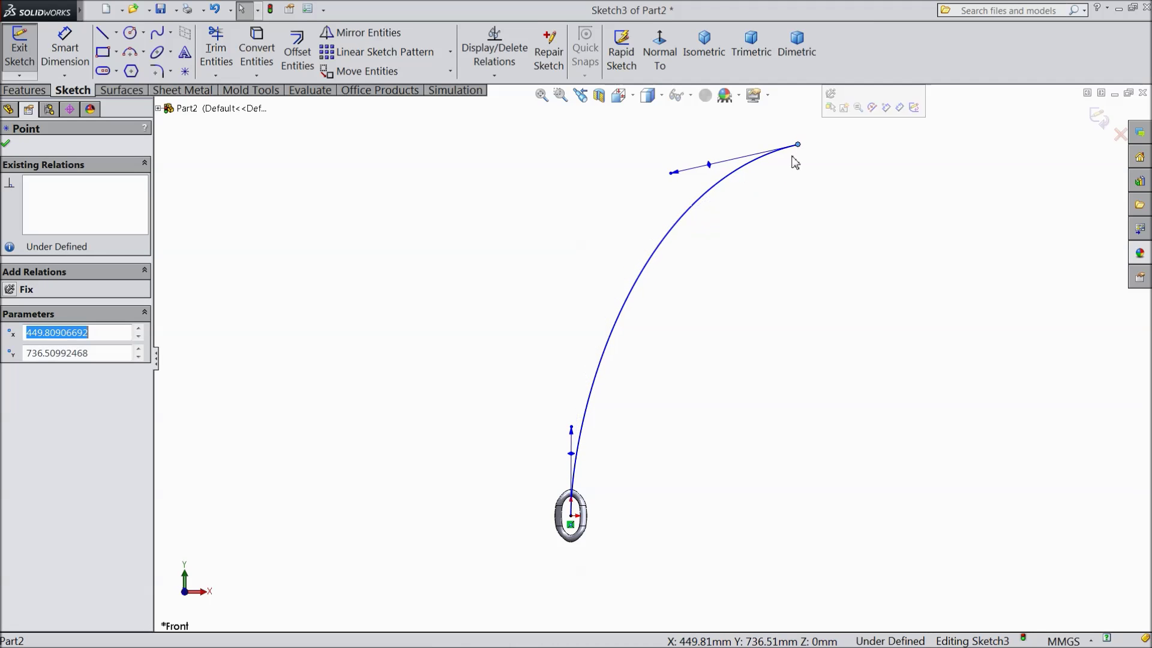
Drag the bottom tangent so the curve rises vertically from the link, then exit Sketch3
left_click(716, 172)
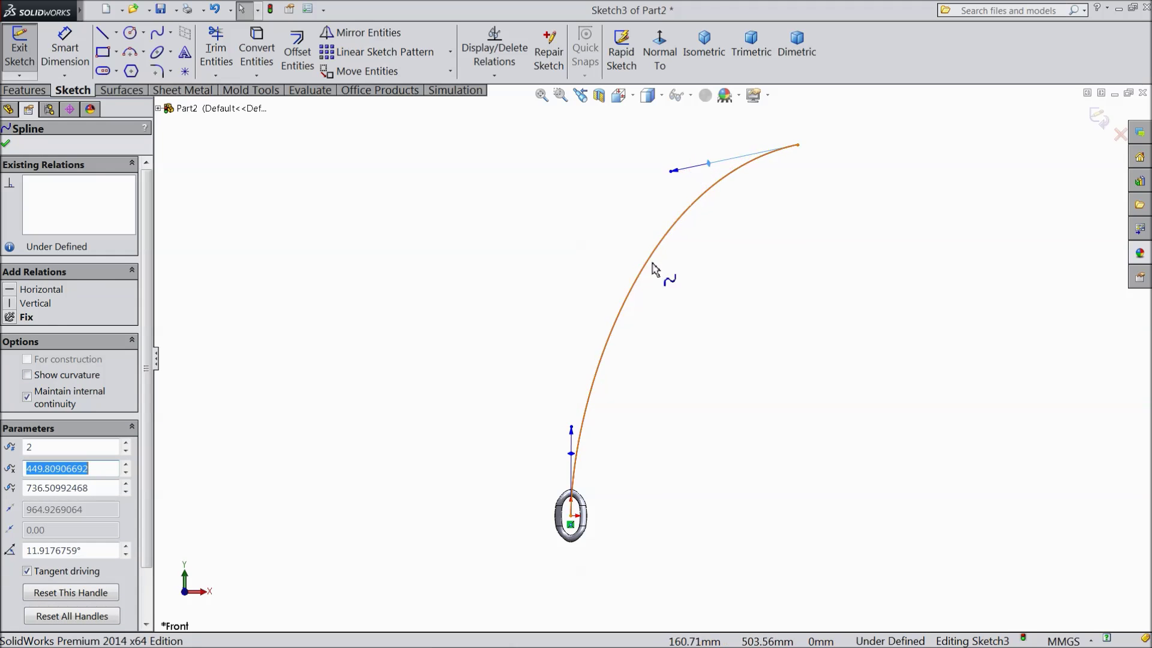
mouse_move(571, 429)
left_mouse_down()
mouse_move(558, 394)
mouse_move(571, 327)
left_mouse_up()
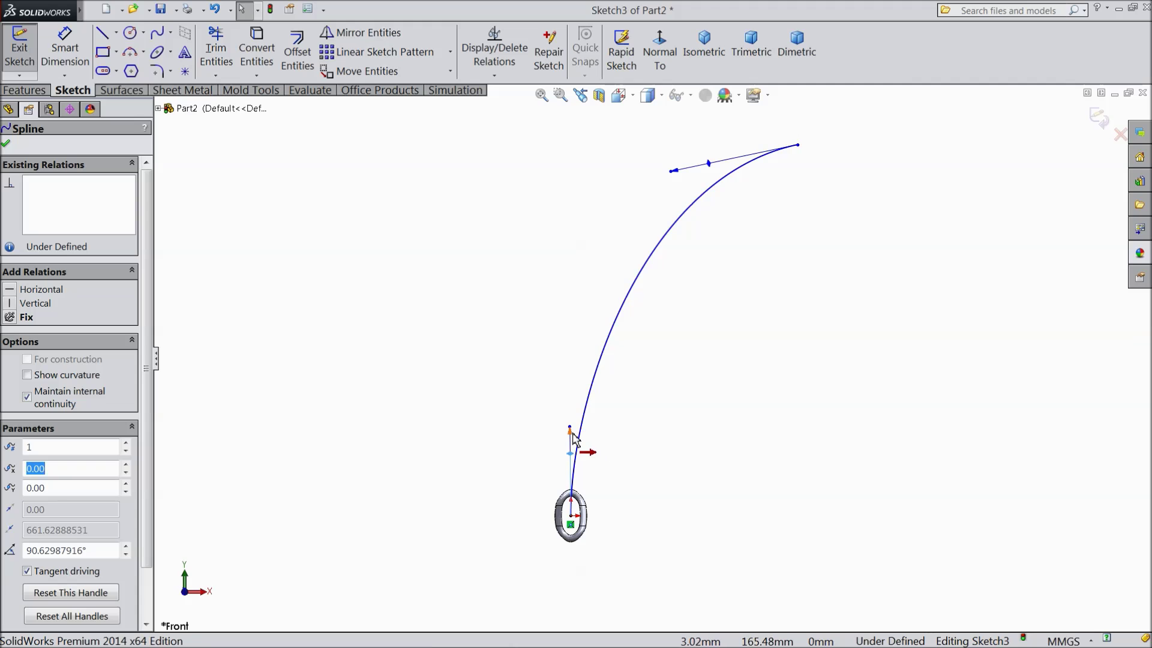
left_click_drag(573, 438, 541, 355)
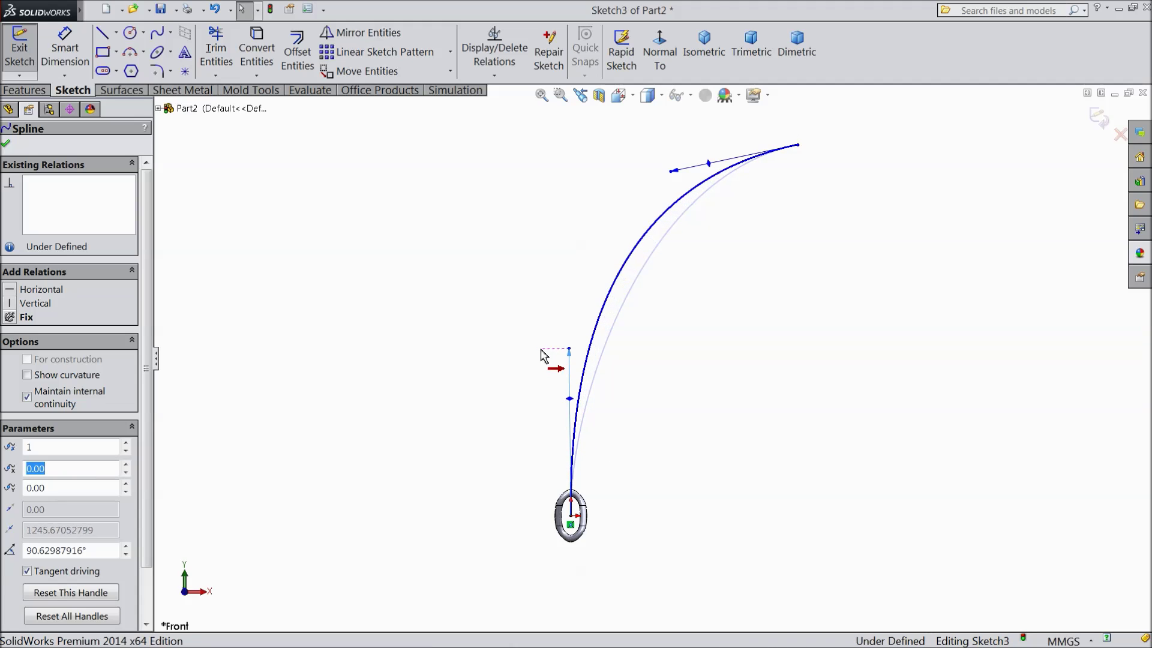
left_click_drag(541, 355, 530, 367)
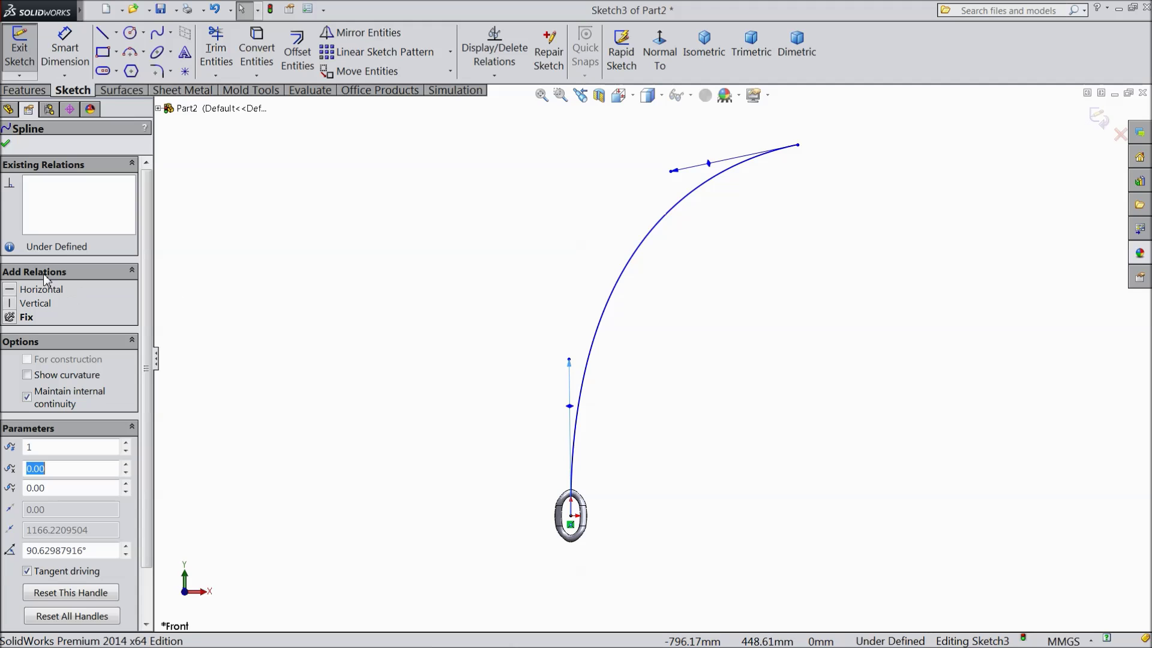
left_click(7, 145)
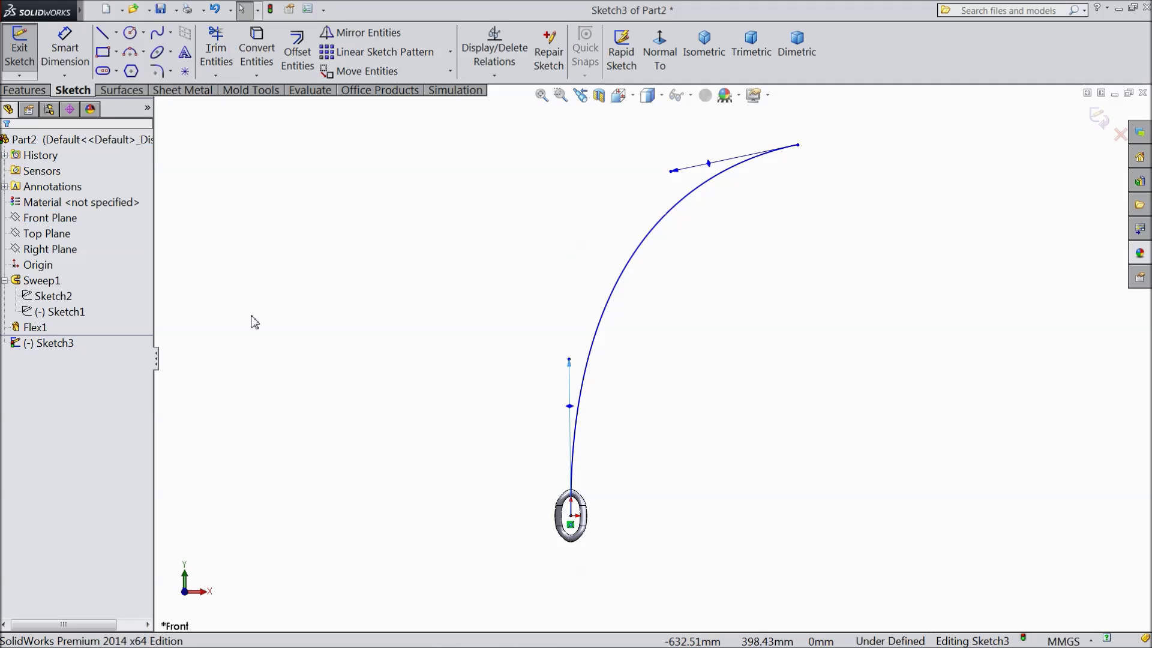
key("z")
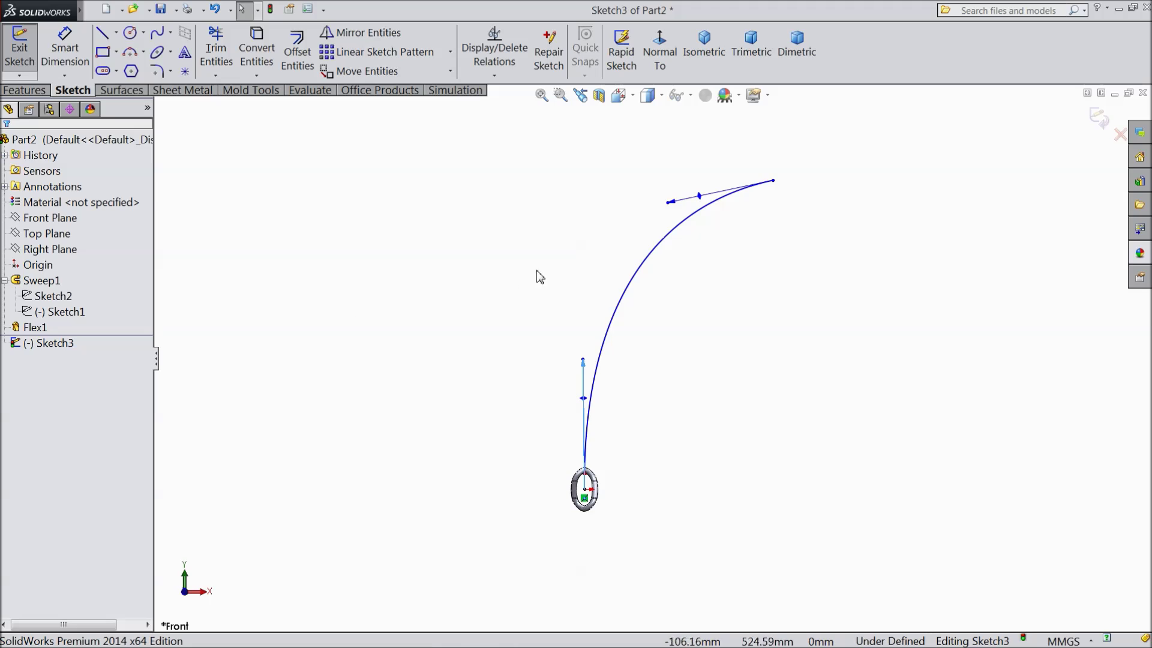
left_click(1099, 120)
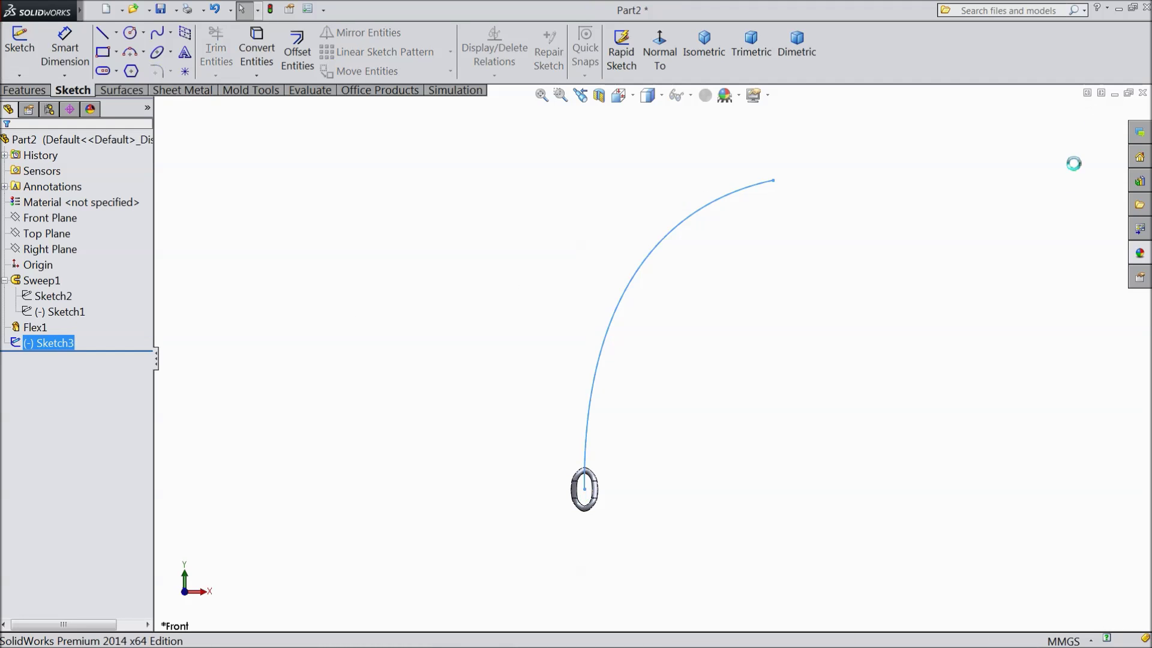
Start a Curve Driven Pattern along Sketch3 with the twisted link Flex1 as the body to pattern
left_click(35, 92)
left_click(507, 76)
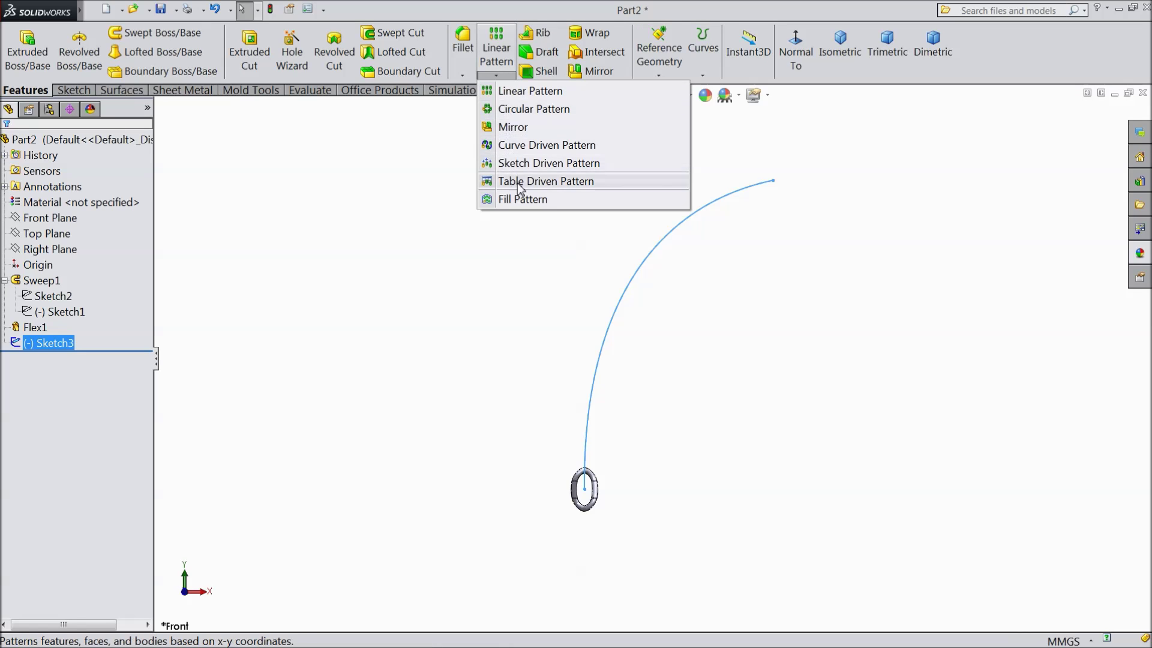
left_click(523, 148)
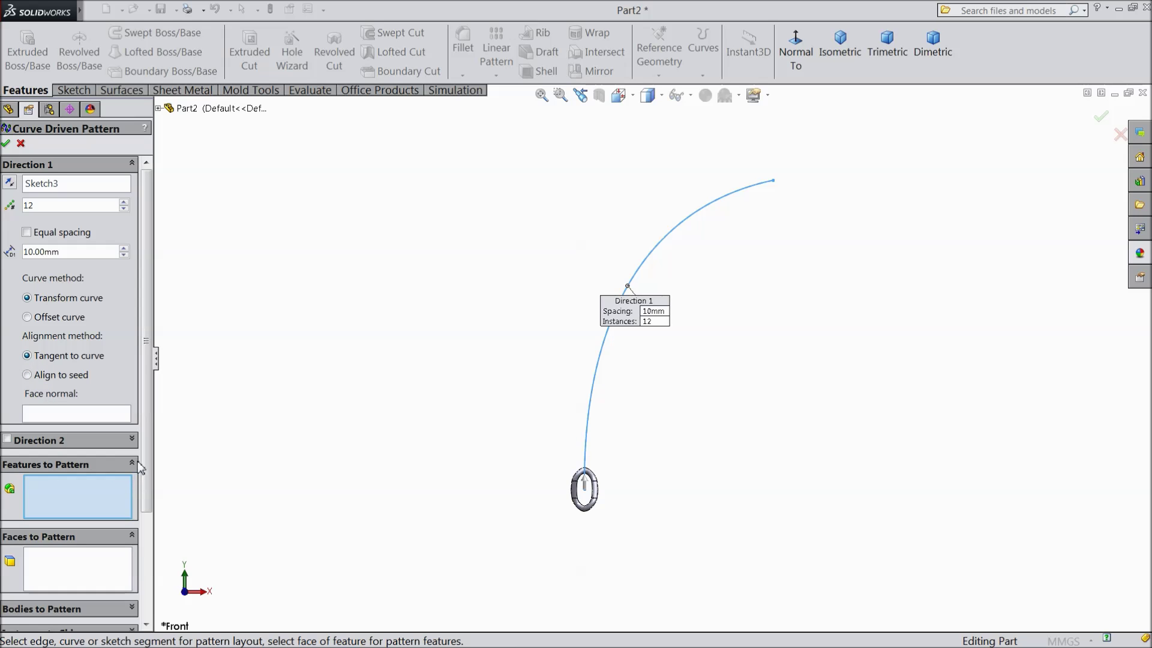
scroll(108, 485, "down", 2)
left_click(106, 503)
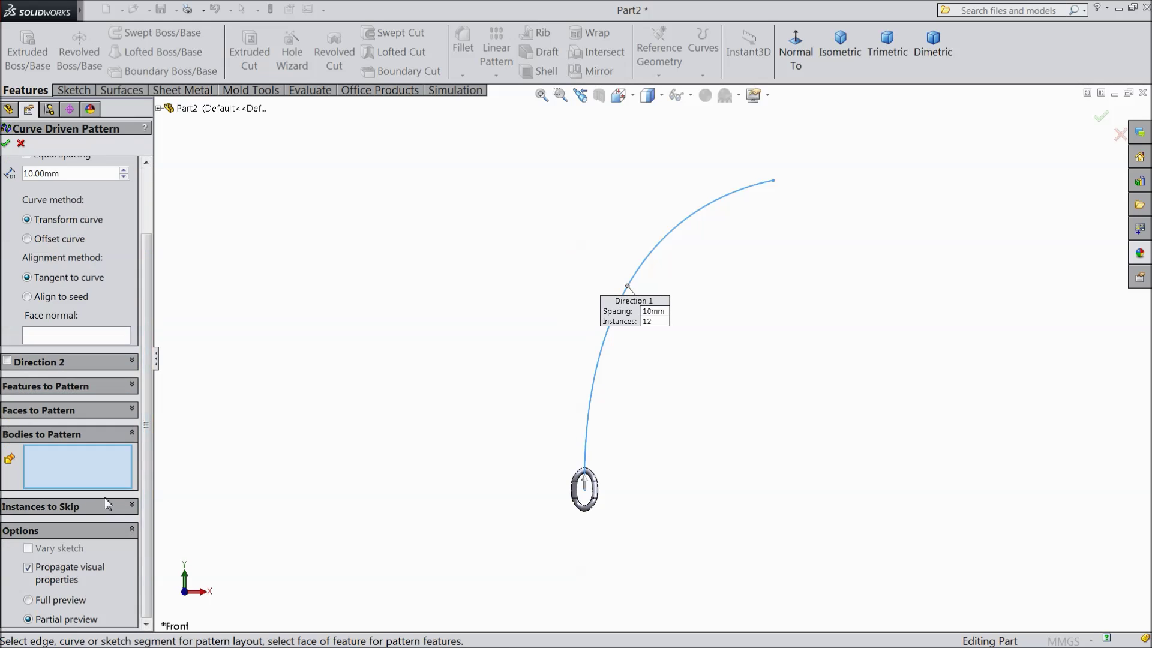
scroll(576, 520, "down", 2)
scroll(604, 491, "down", 2)
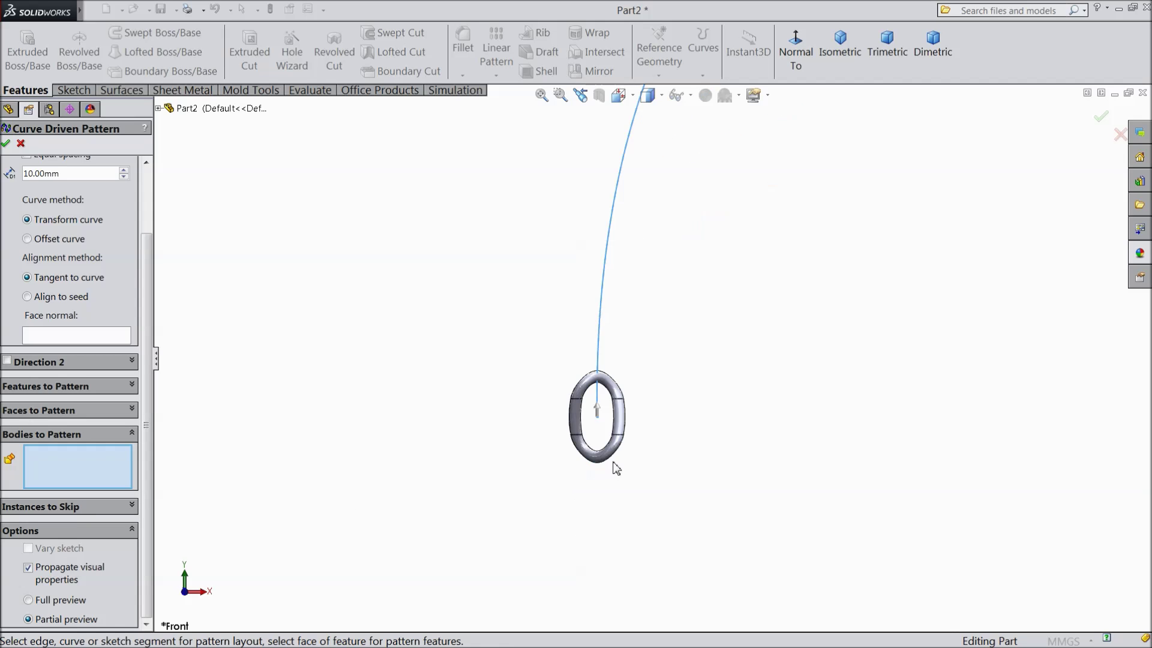
left_click(609, 456)
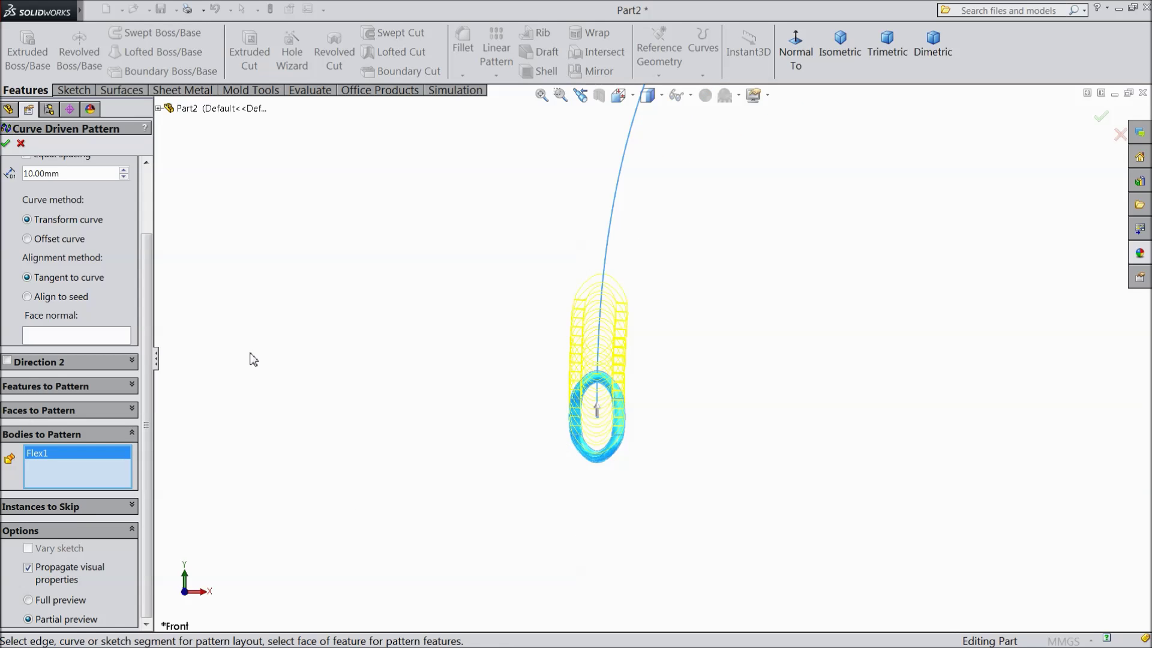
scroll(129, 305, "up", 3)
scroll(470, 295, "up", 1)
scroll(480, 296, "up", 2)
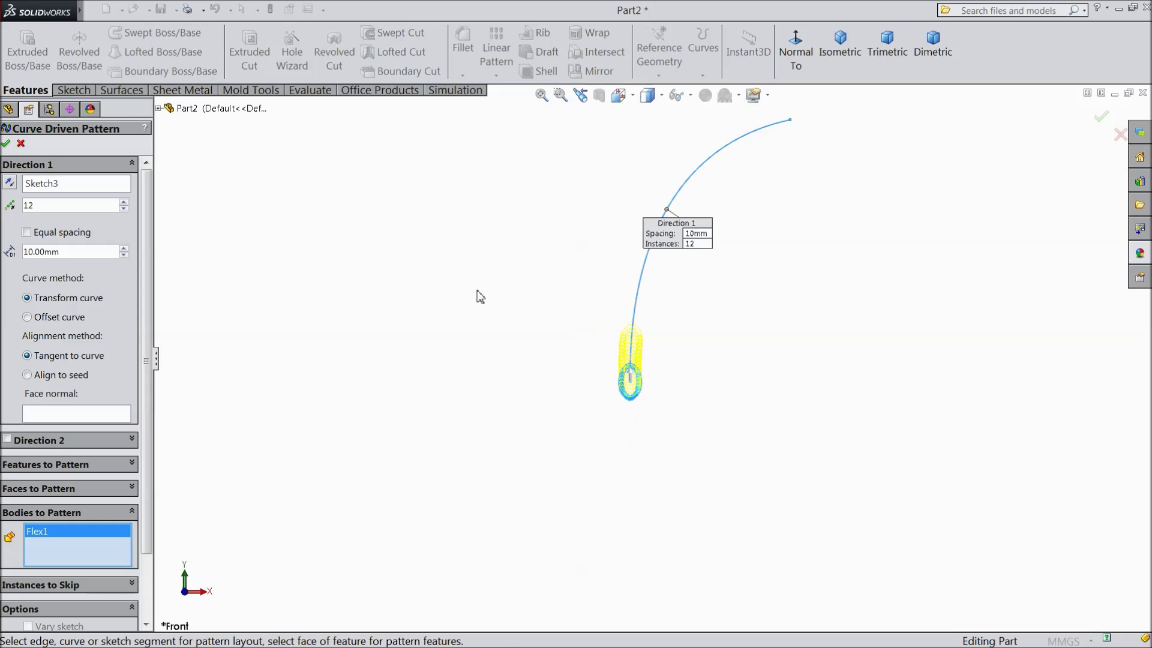
scroll(711, 249, "down", 2)
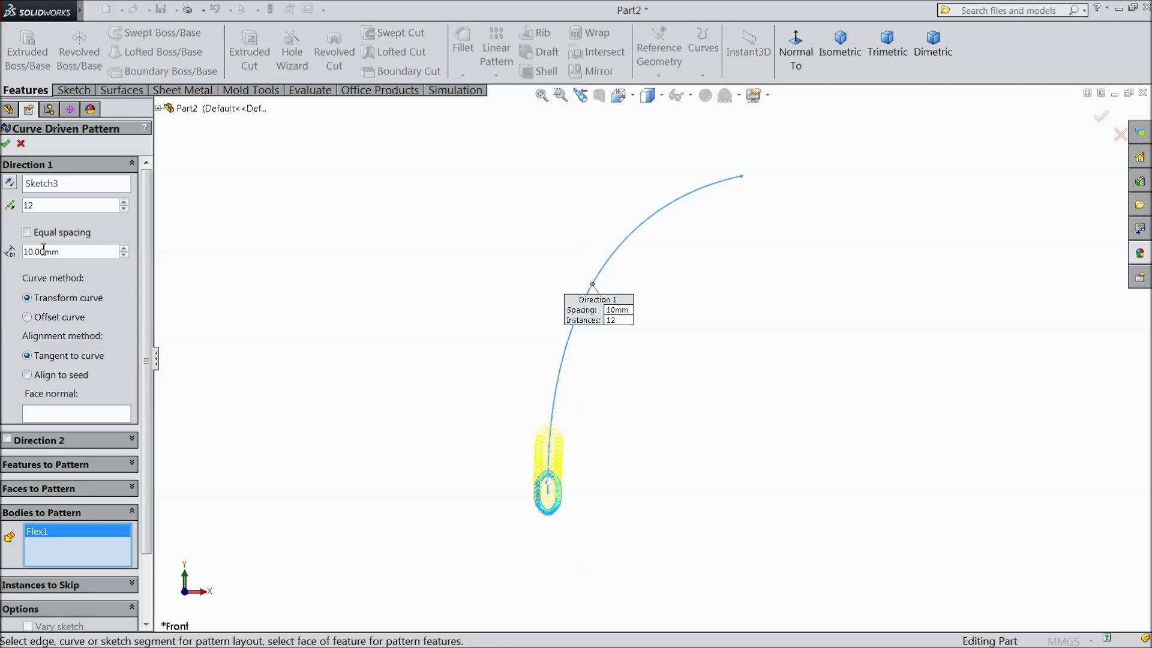
Turn on equal spacing and set the pattern to 14 instances, previewing the whole chain
left_click(27, 233)
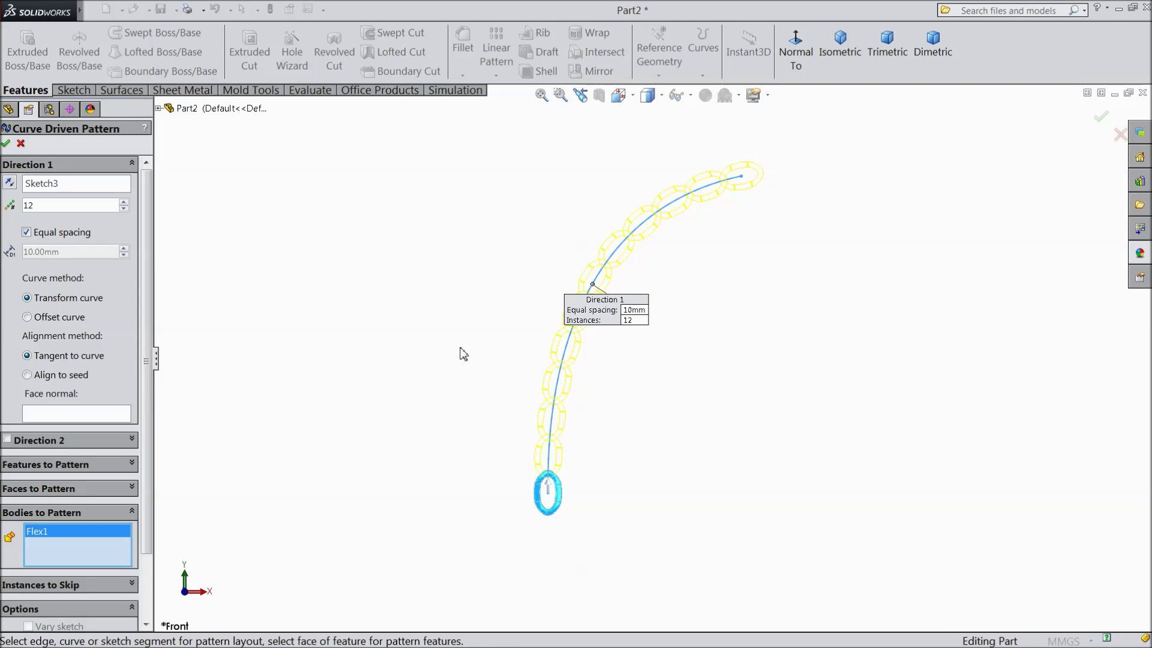
scroll(583, 346, "down", 2)
scroll(571, 375, "down", 1)
scroll(568, 411, "down", 1)
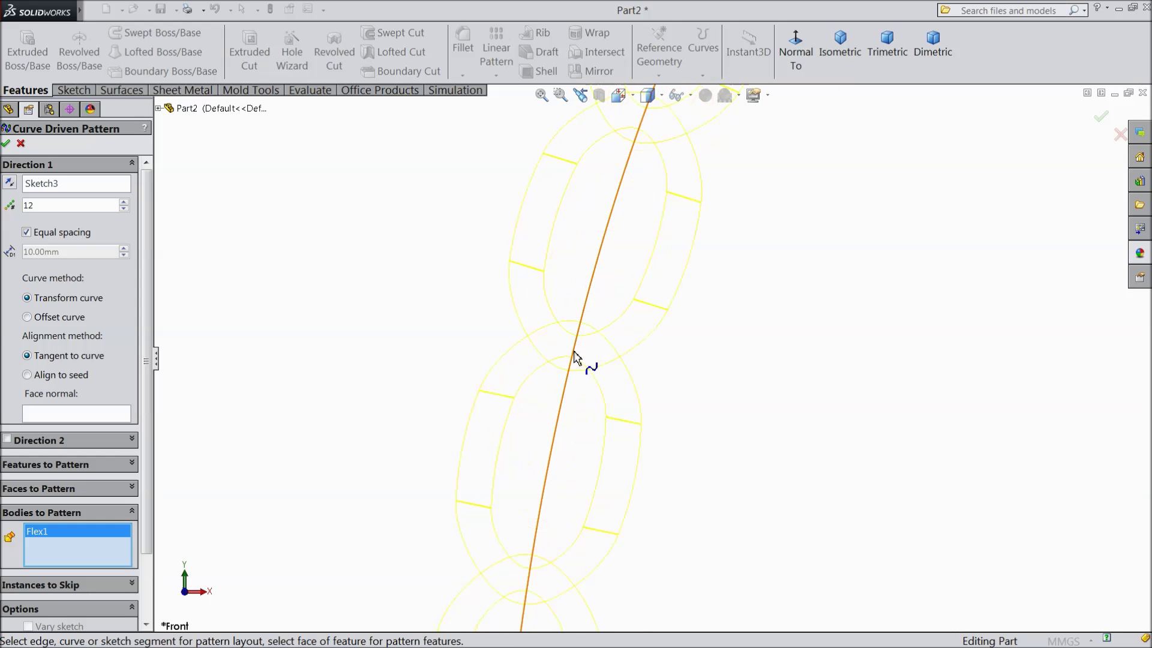
scroll(576, 357, "down", 1)
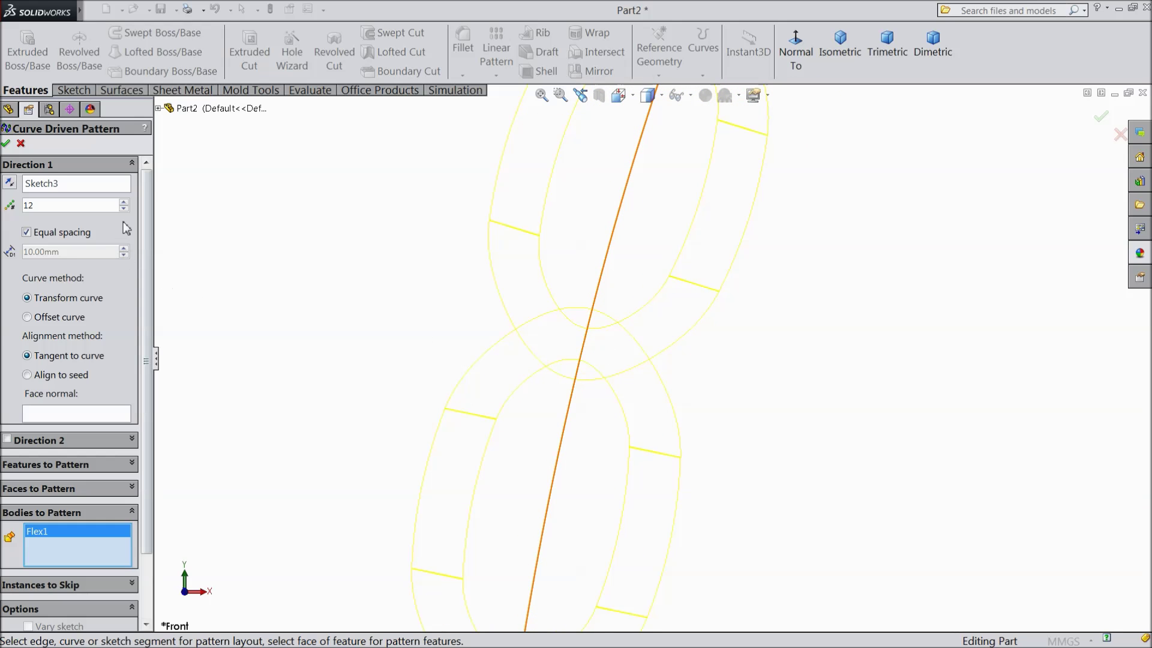
left_click(124, 203)
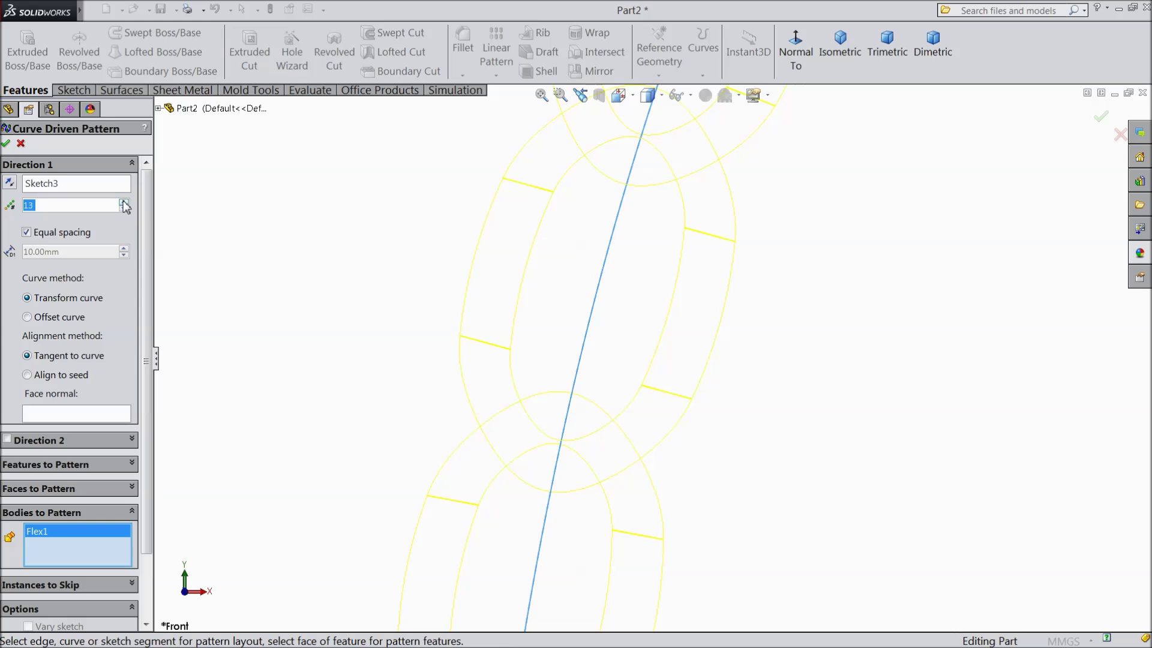
key("f")
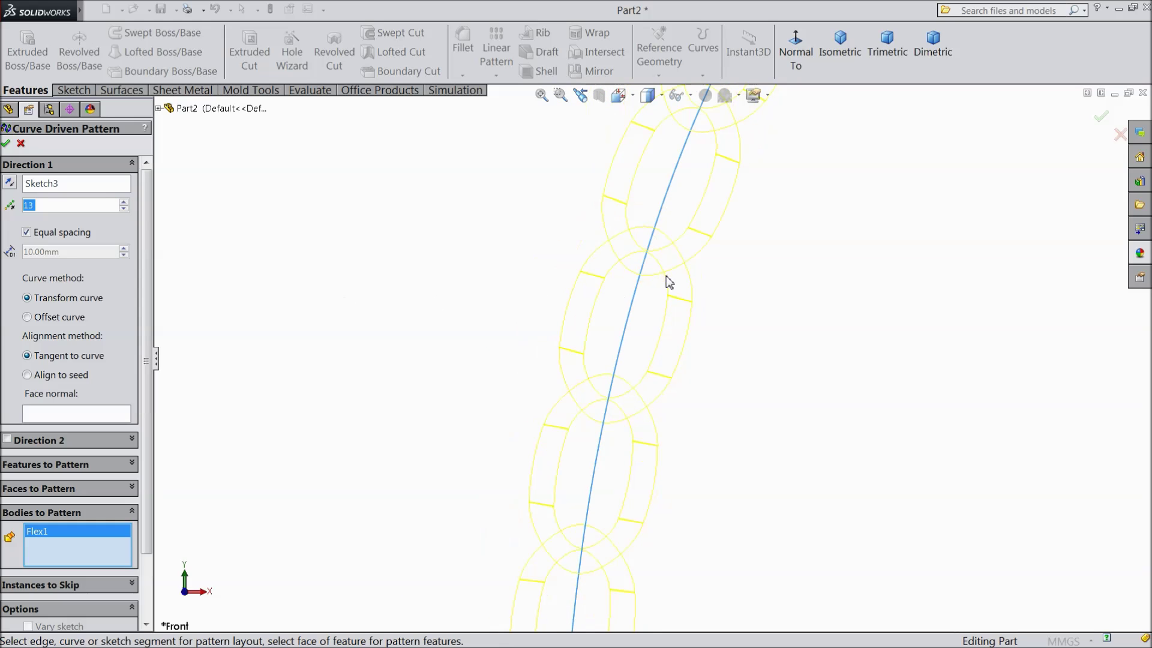
scroll(647, 264, "down", 3)
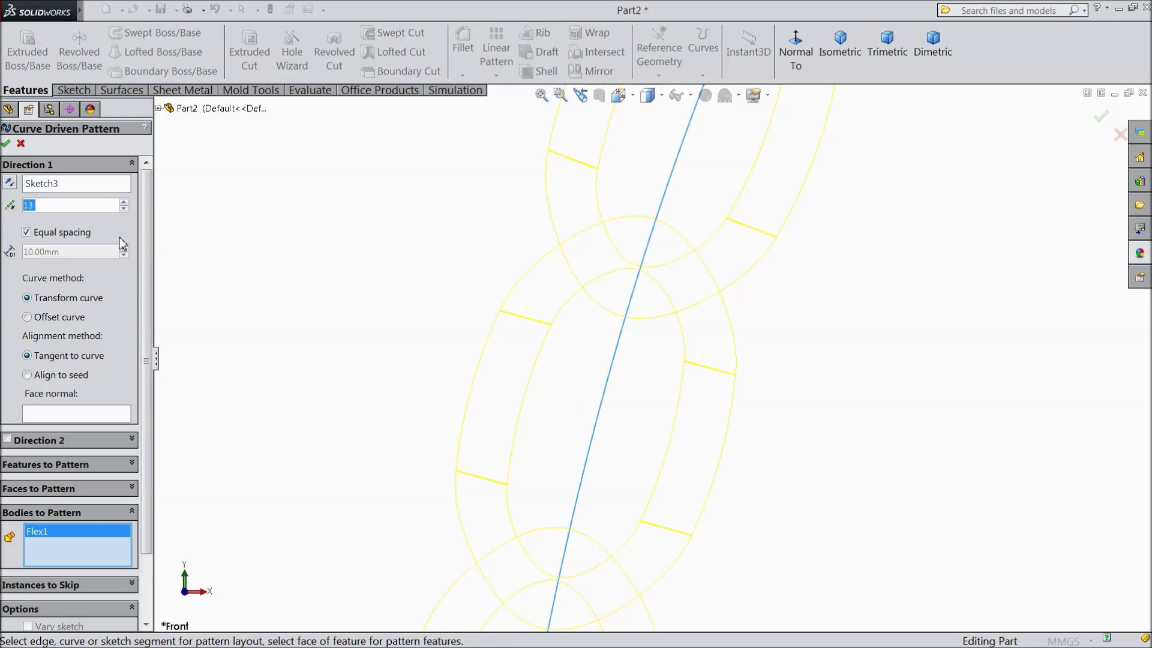
left_click(124, 201)
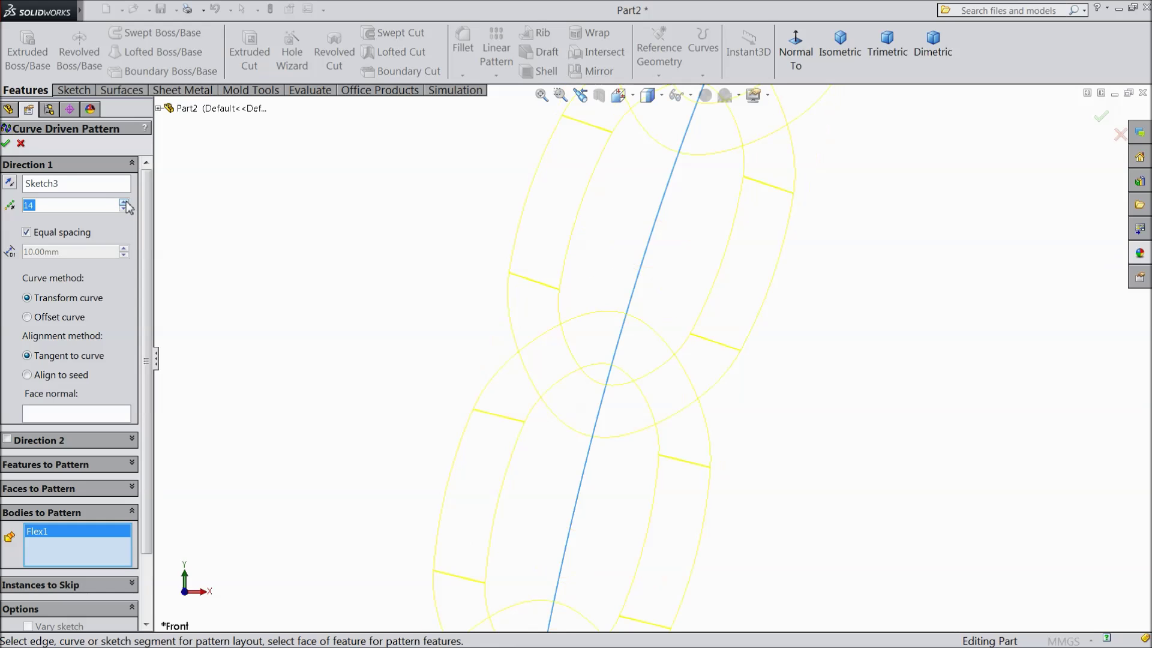
key("f")
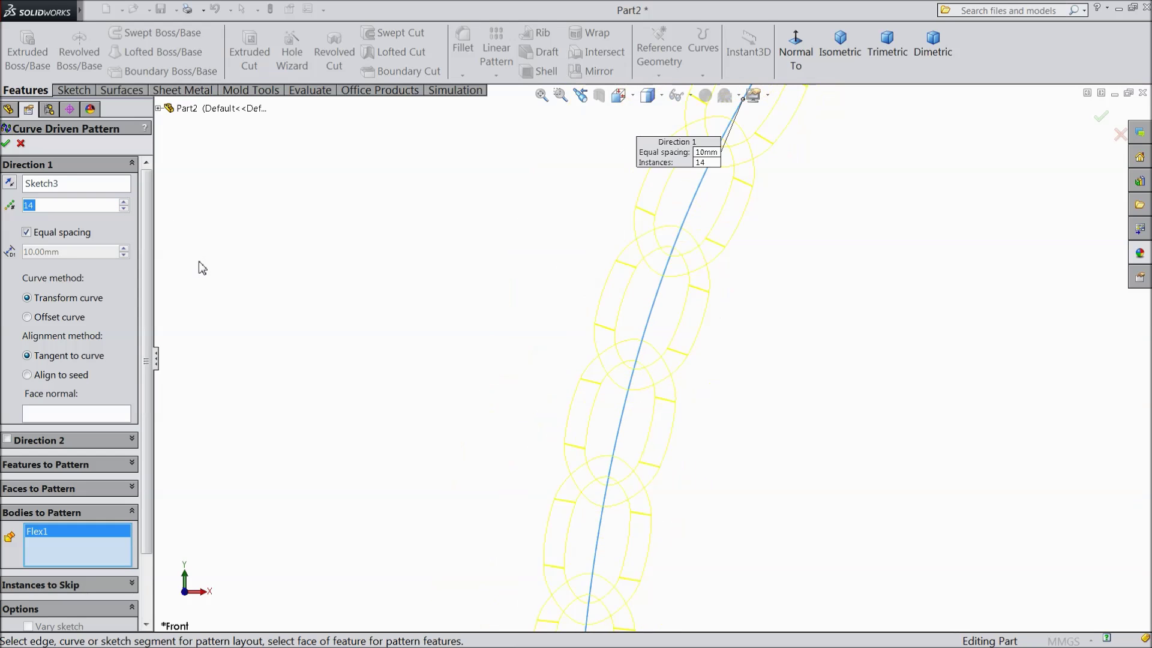
middle_click_drag(466, 335, 373, 270)
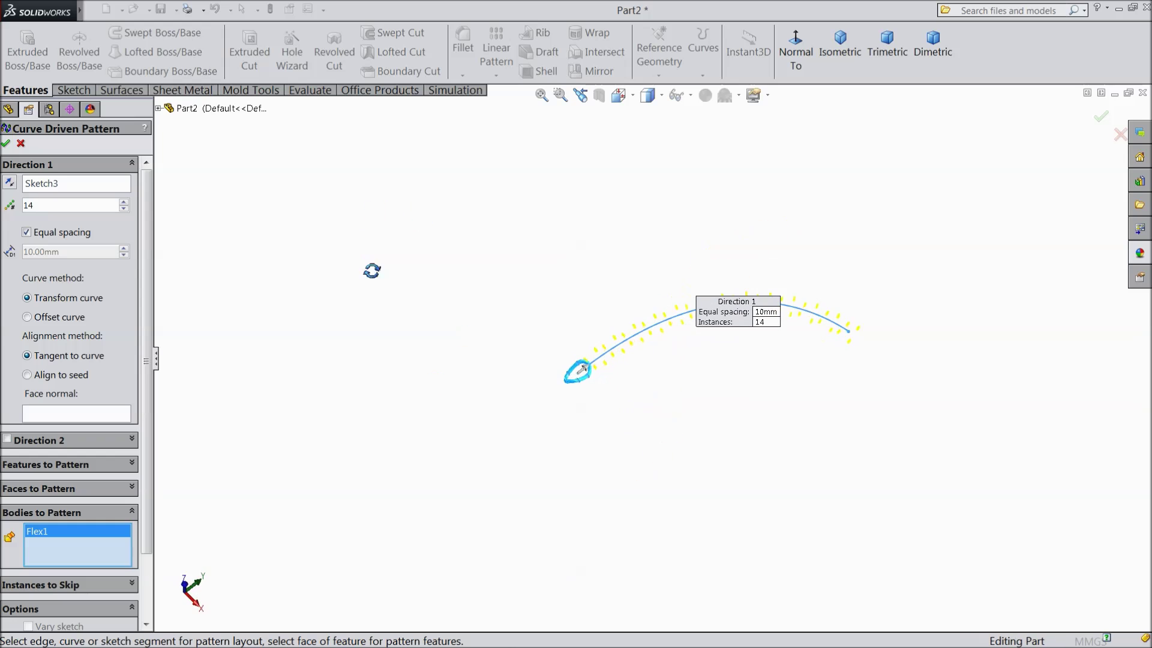
scroll(663, 352, "down", 3)
scroll(567, 364, "down", 3)
scroll(545, 411, "down", 2)
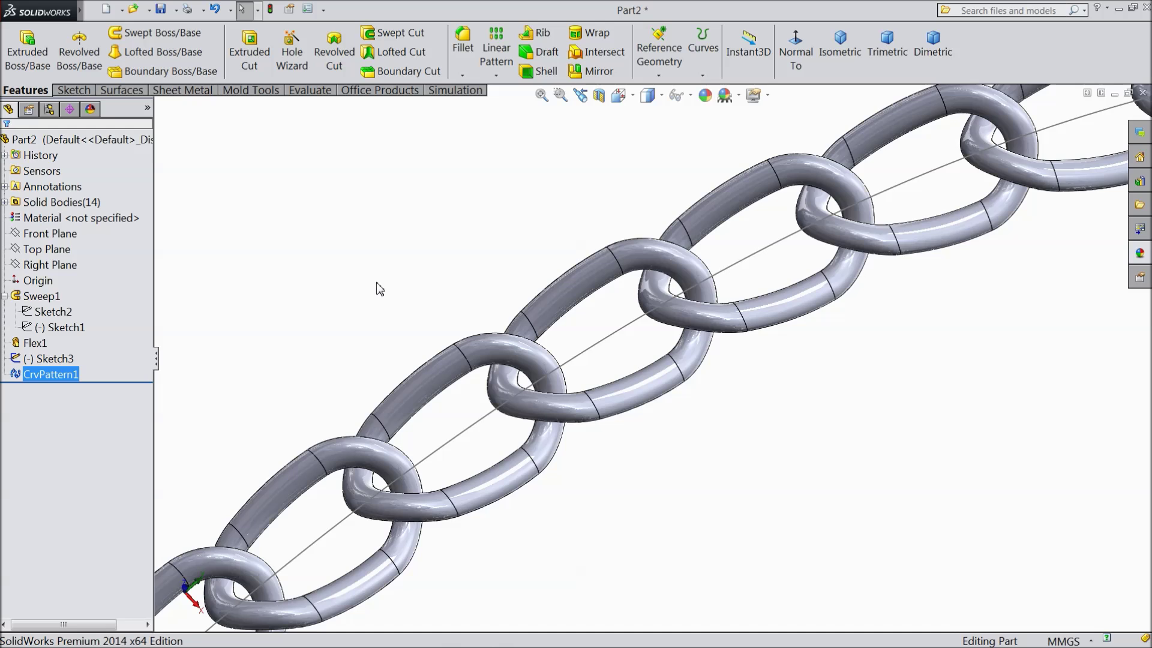
scroll(378, 282, "up", 3)
scroll(465, 329, "up", 1)
scroll(798, 356, "down", 1)
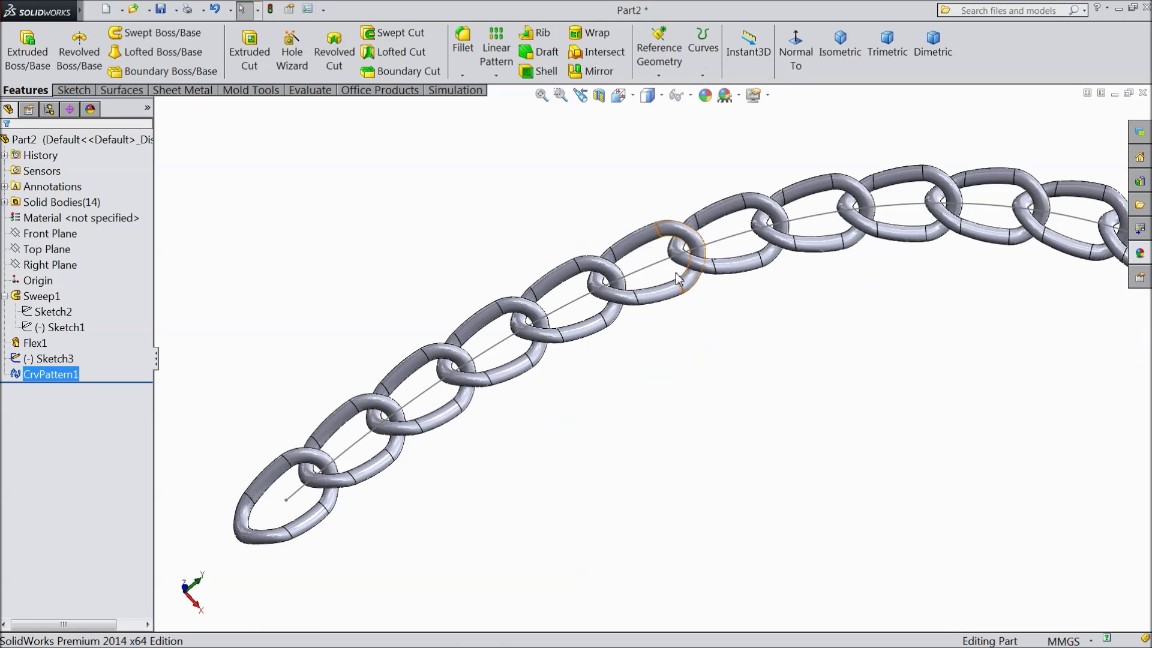
middle_click_drag(630, 352, 603, 396)
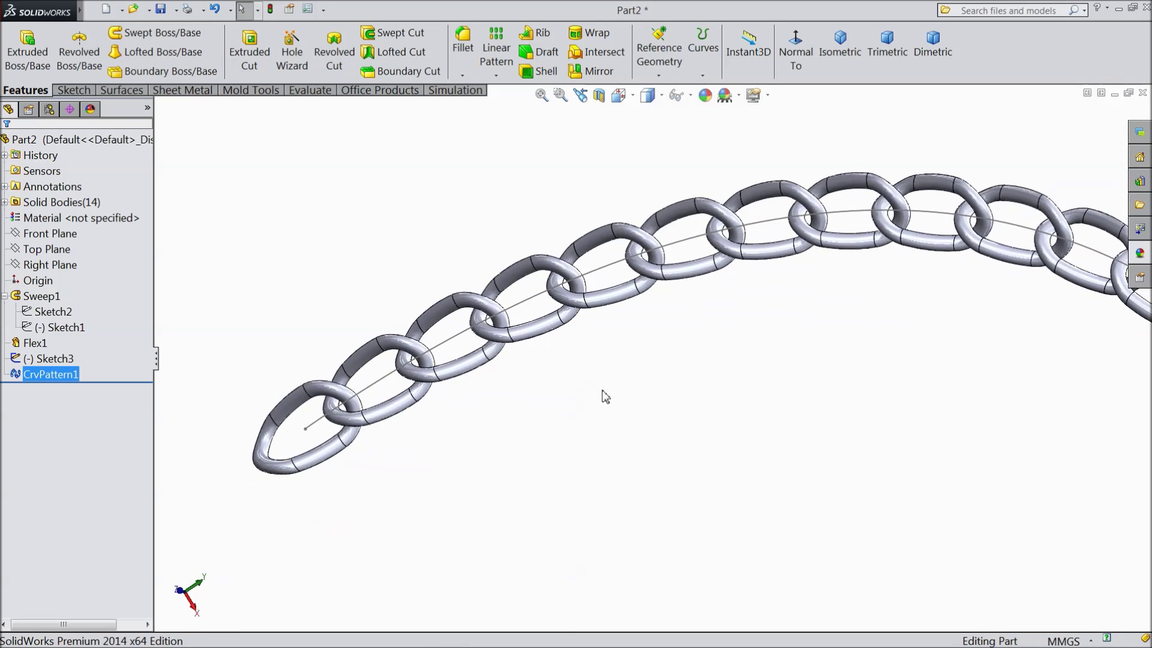
scroll(656, 278, "down", 3)
scroll(687, 318, "down", 2)
mouse_move(686, 319)
middle_mouse_down()
mouse_move(708, 513)
mouse_move(711, 447)
middle_mouse_up()
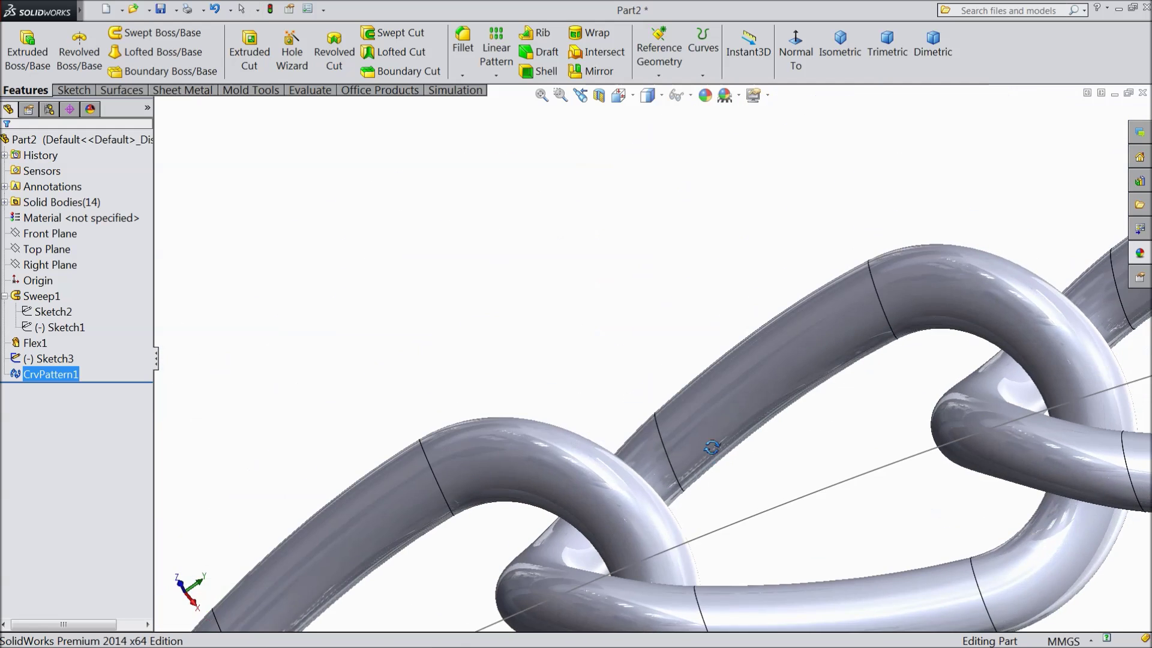
scroll(711, 448, "up", 3)
scroll(723, 514, "down", 2)
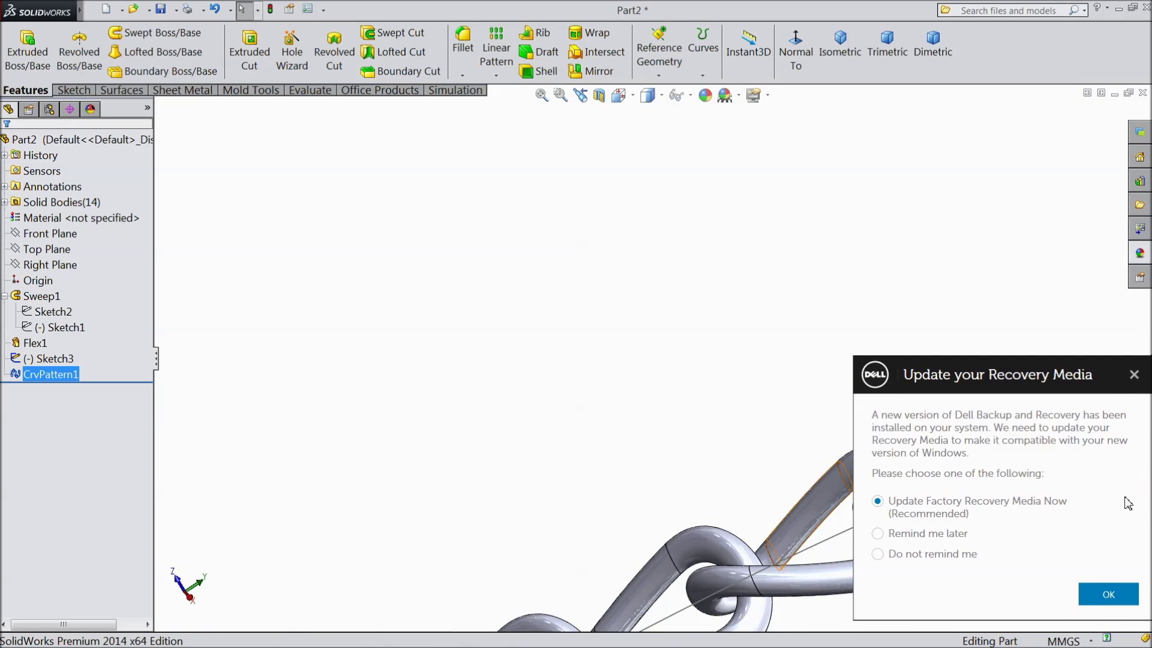
left_click(1134, 379)
scroll(866, 517, "down", 2)
scroll(918, 538, "down", 2)
scroll(814, 484, "down", 2)
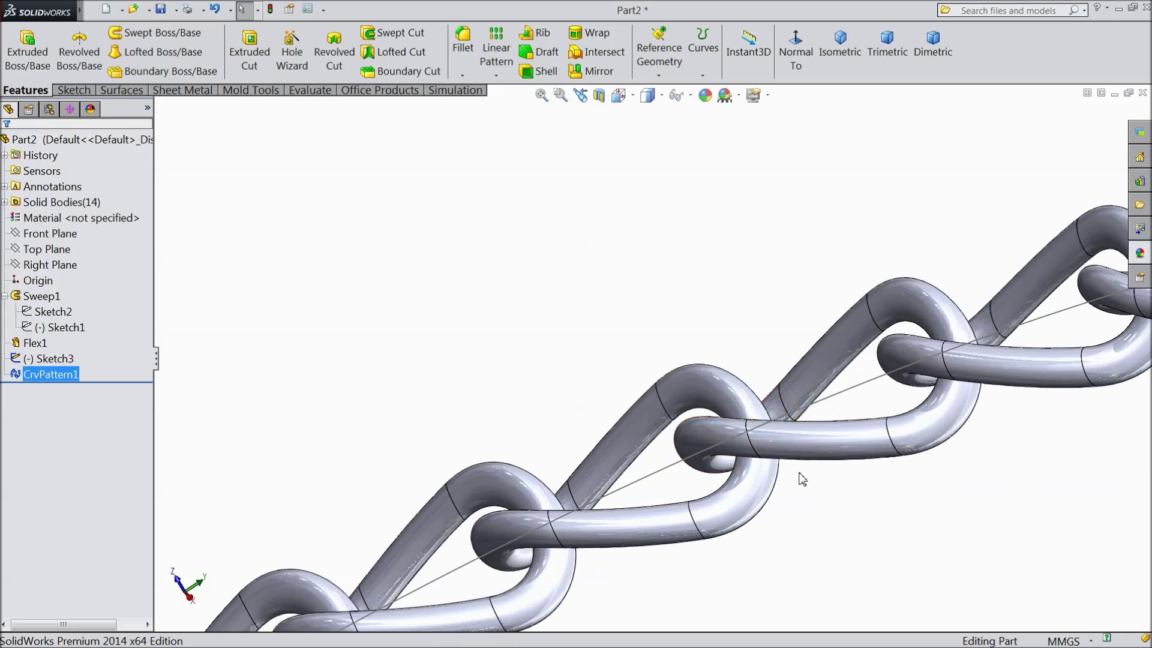
mouse_move(798, 478)
middle_mouse_down()
mouse_move(764, 304)
mouse_move(892, 532)
mouse_move(905, 489)
mouse_move(869, 496)
mouse_move(869, 548)
mouse_move(908, 559)
mouse_move(878, 477)
middle_mouse_up()
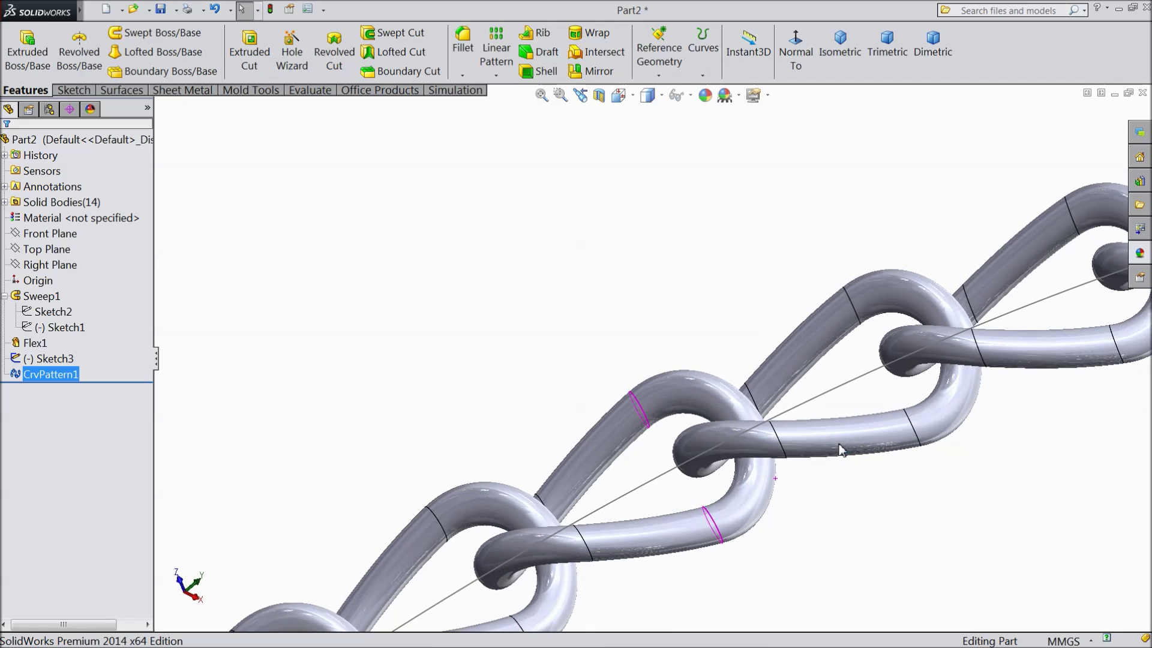
left_click(18, 375)
Edit CrvPattern1 to lower its instance count from 14 to 13 and accept
left_click(25, 403)
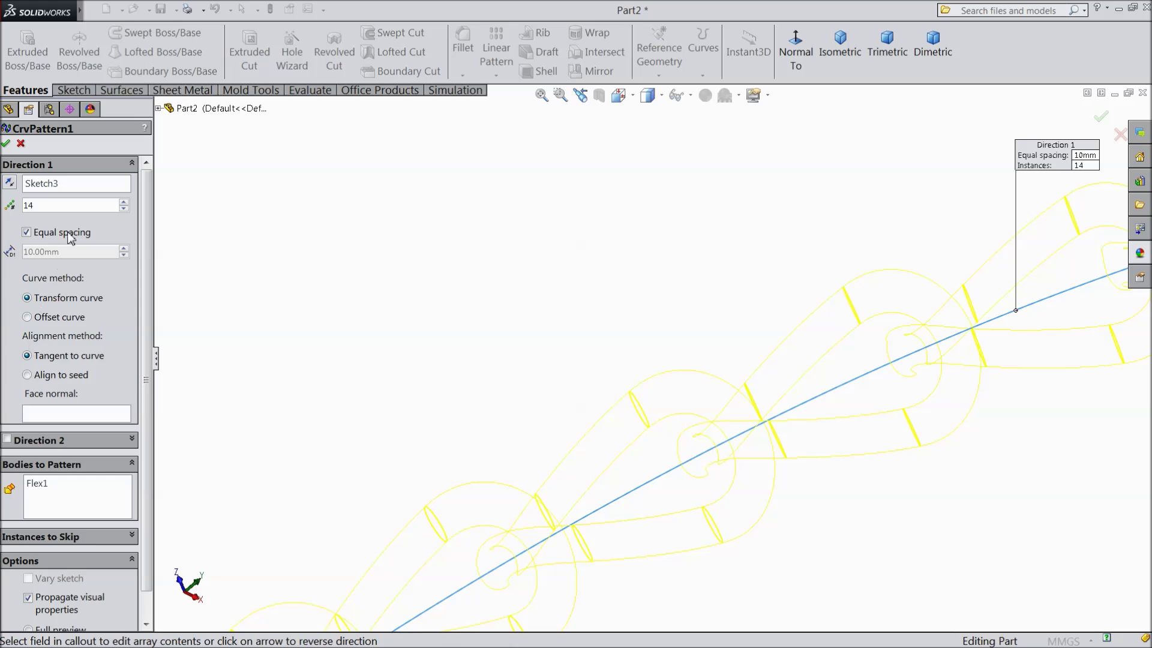
left_click(124, 210)
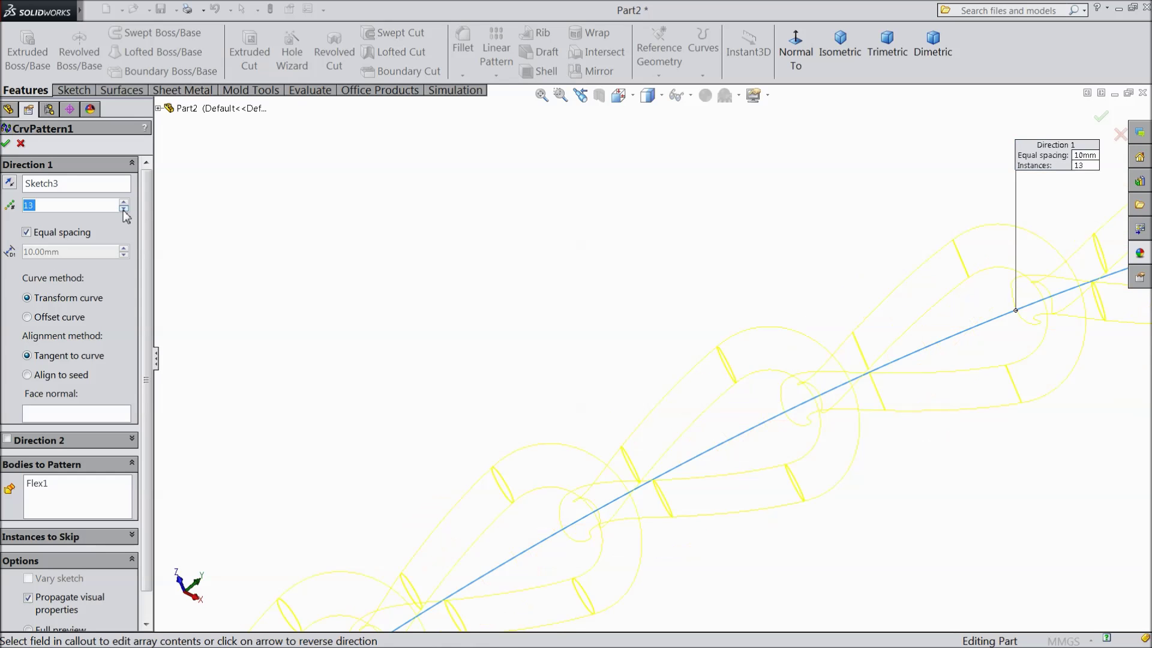
scroll(478, 460, "up", 2)
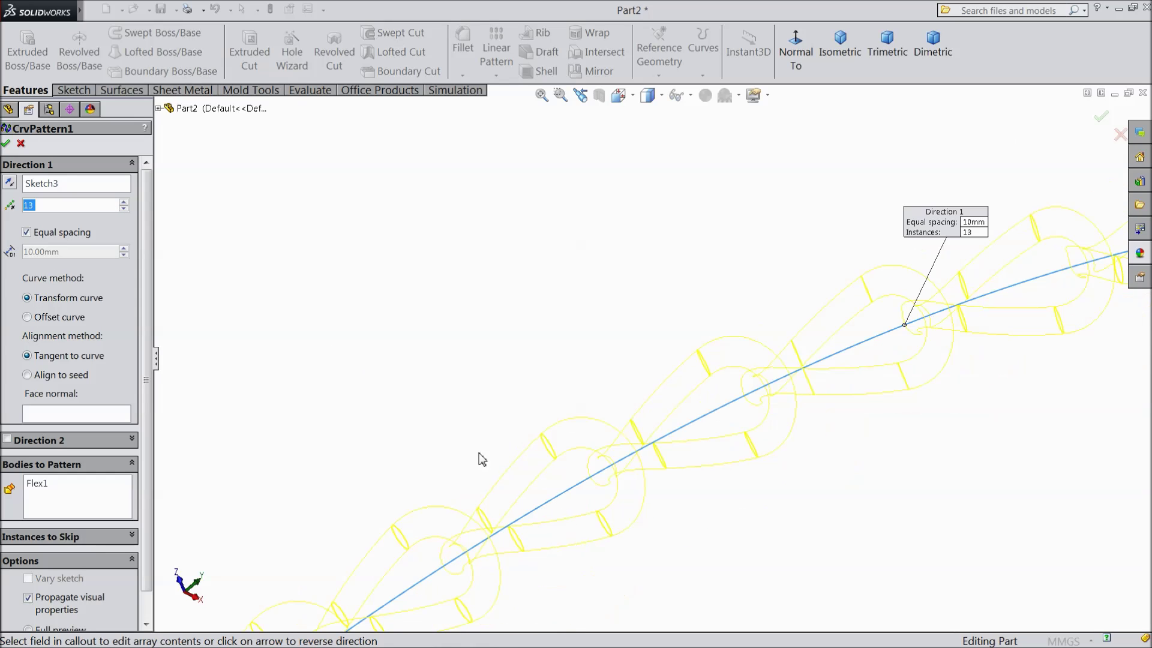
left_click(6, 144)
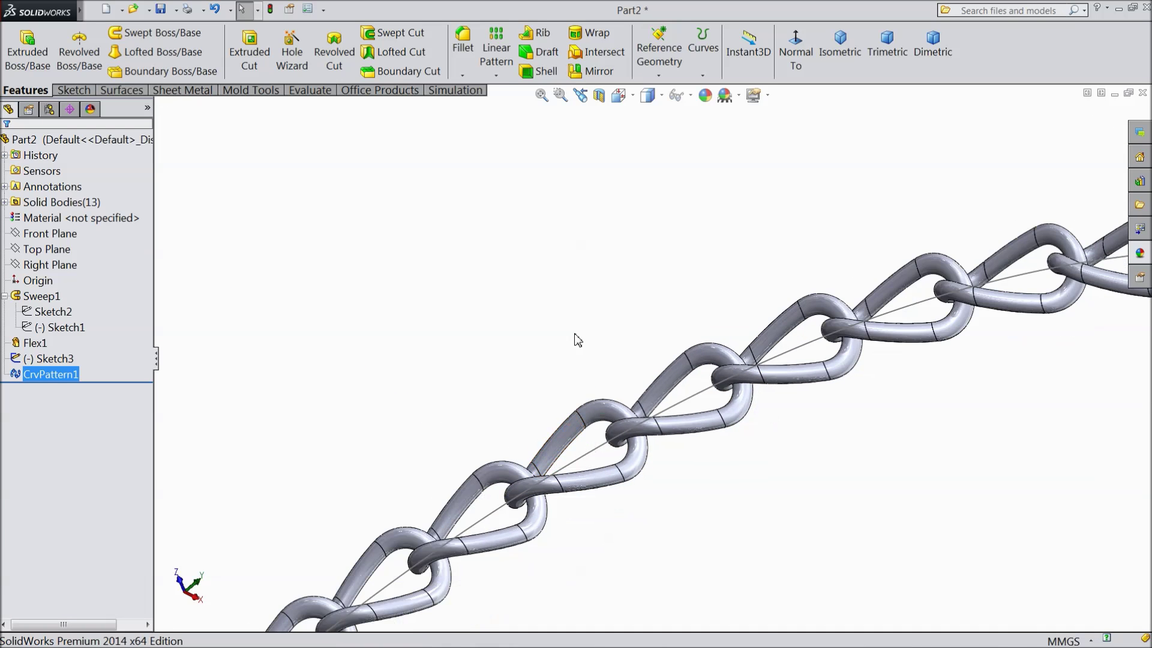
Orbit the chain and hide the Sketch3 spline path sketch
middle_click_drag(573, 337, 610, 476)
scroll(650, 486, "down", 3)
middle_click_drag(667, 450, 602, 476)
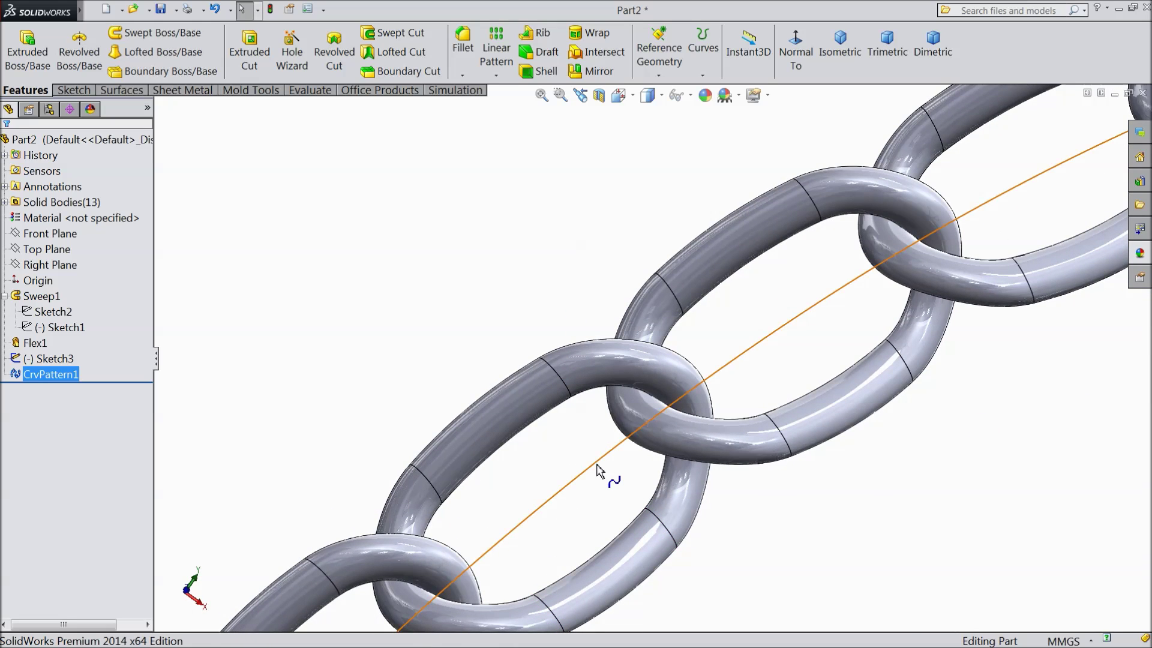
left_click(596, 470)
left_click(639, 419)
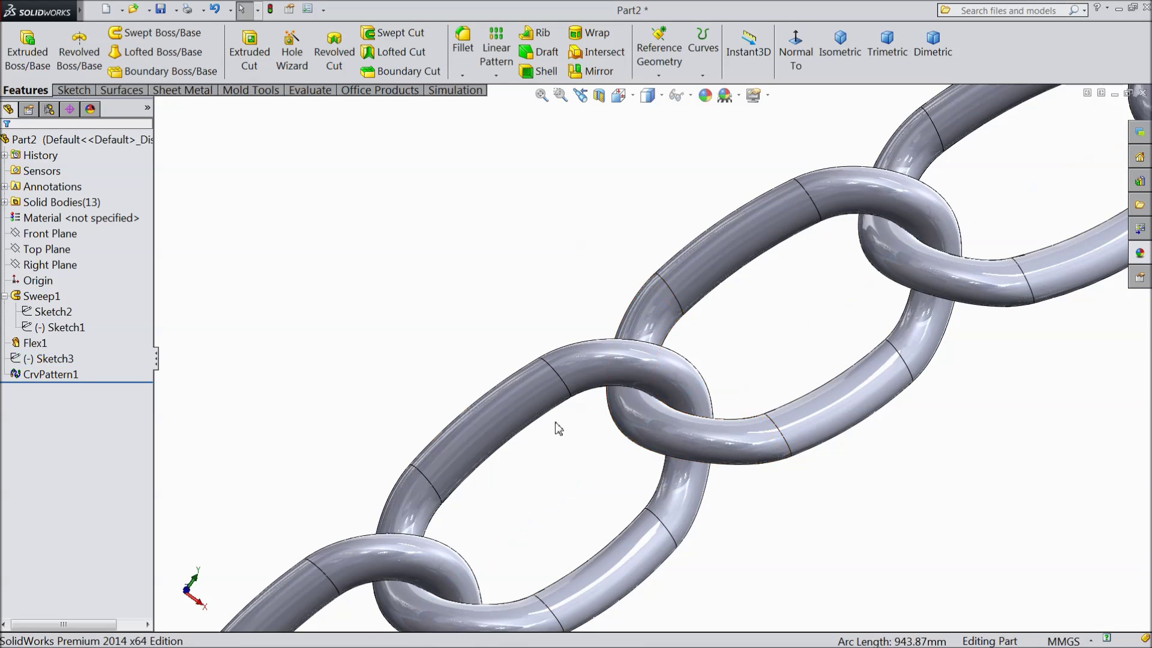
scroll(532, 422, "up", 5)
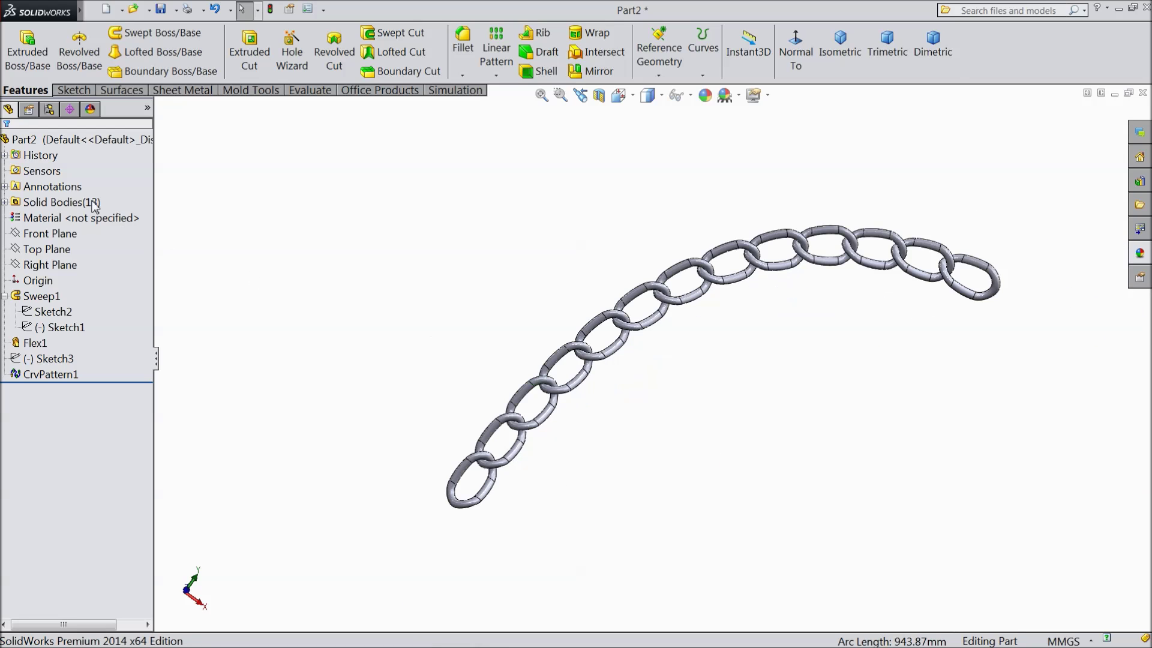
Select the whole part in the feature tree and reorient the chain
left_click(36, 139)
scroll(820, 304, "up", 1)
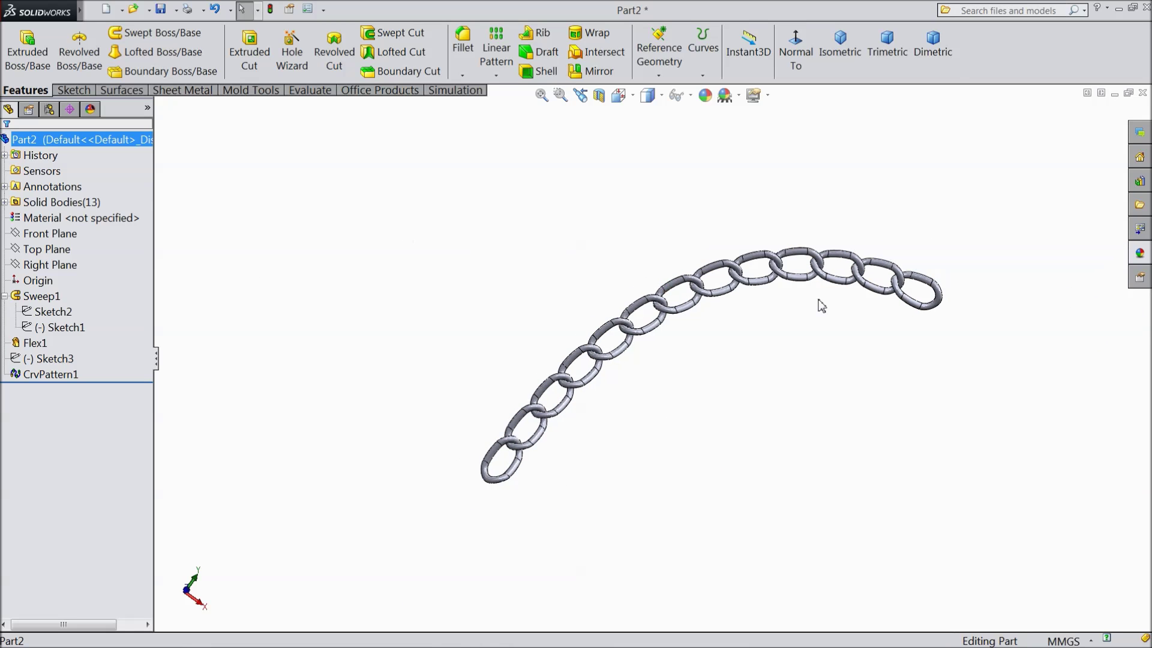
scroll(824, 309, "down", 2)
middle_click_drag(554, 416, 617, 368)
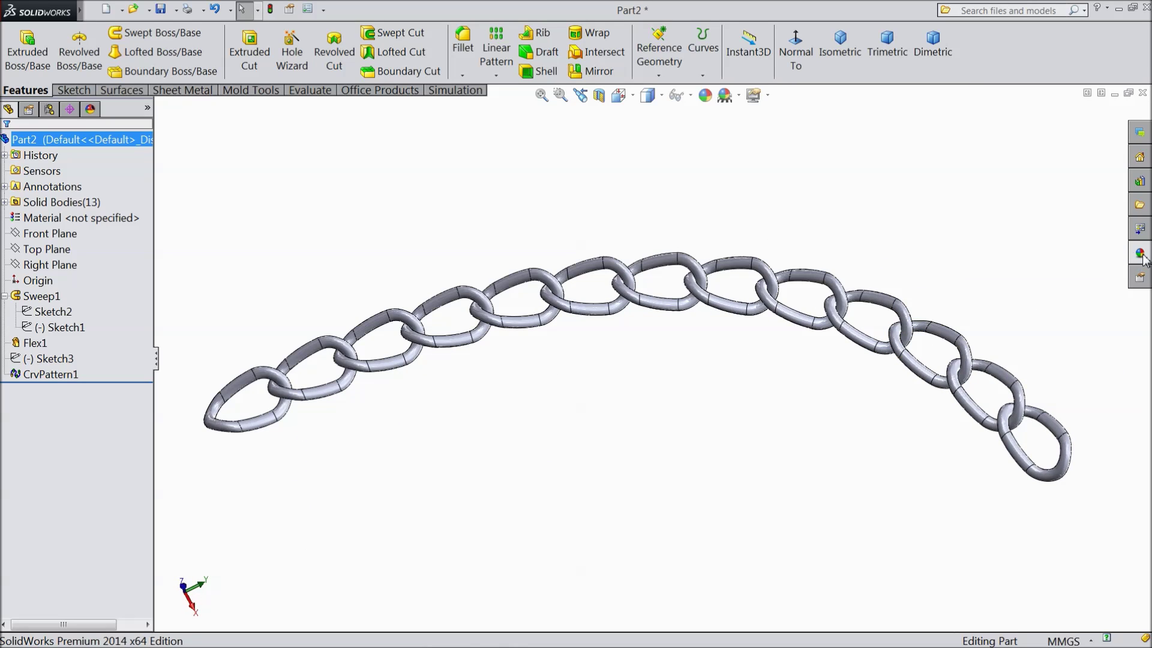
left_click(1141, 256)
Try polished steel, chromium plate and polished aluminum metal appearances on the chain
left_click(985, 139)
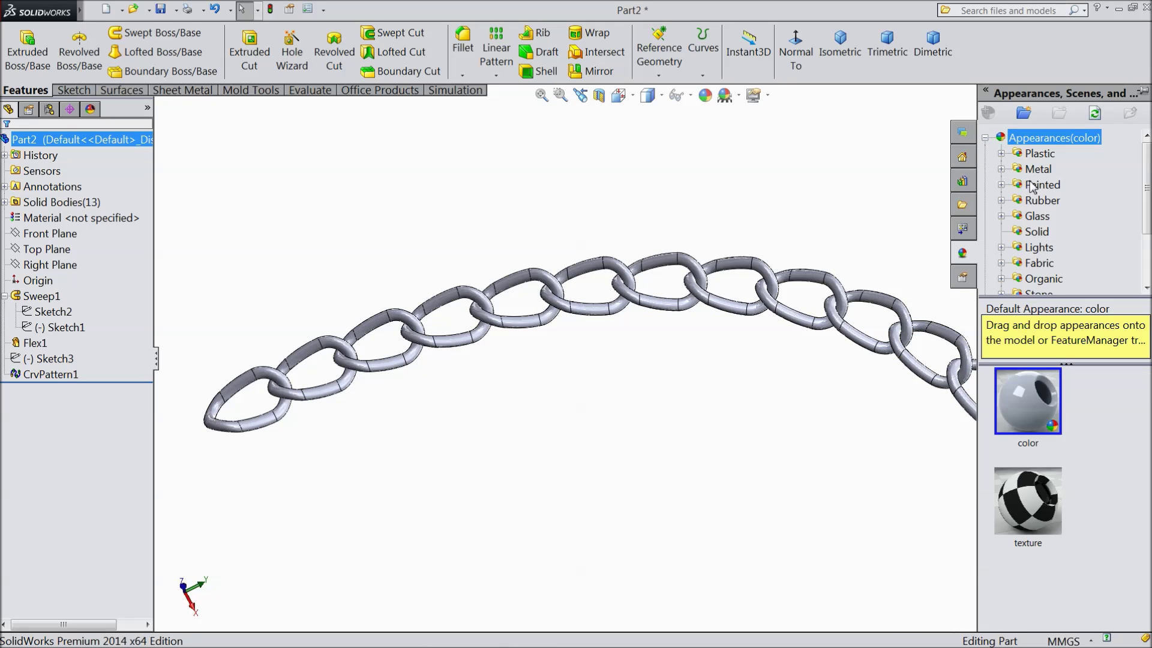
left_click(1036, 169)
double_click(1042, 445)
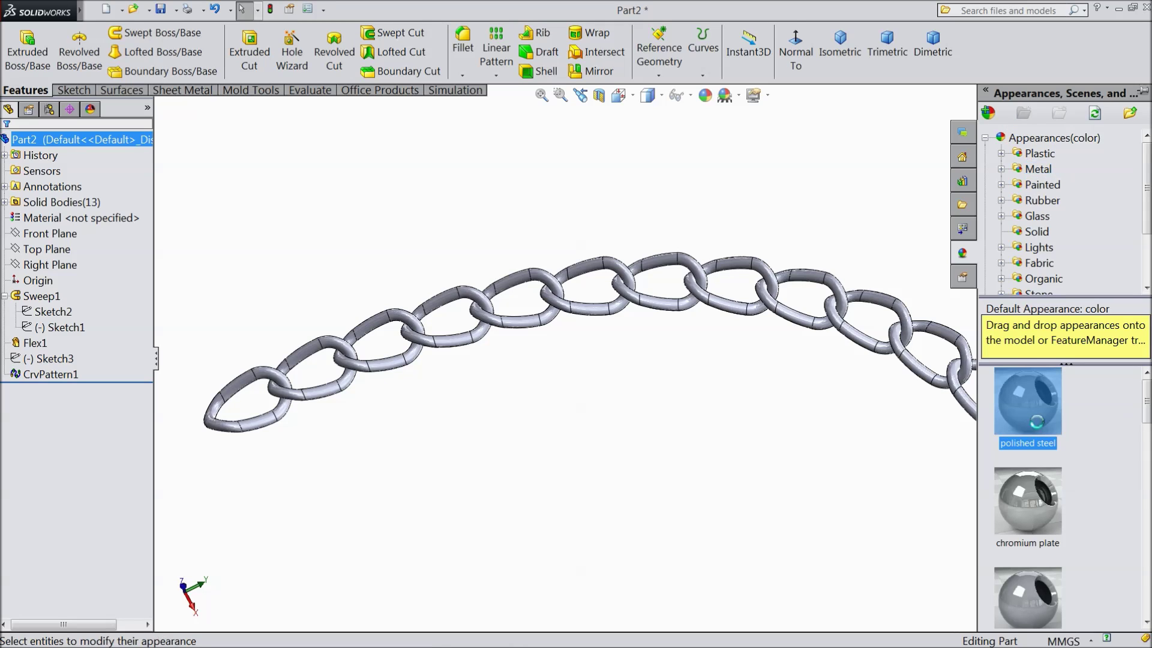
double_click(1029, 529)
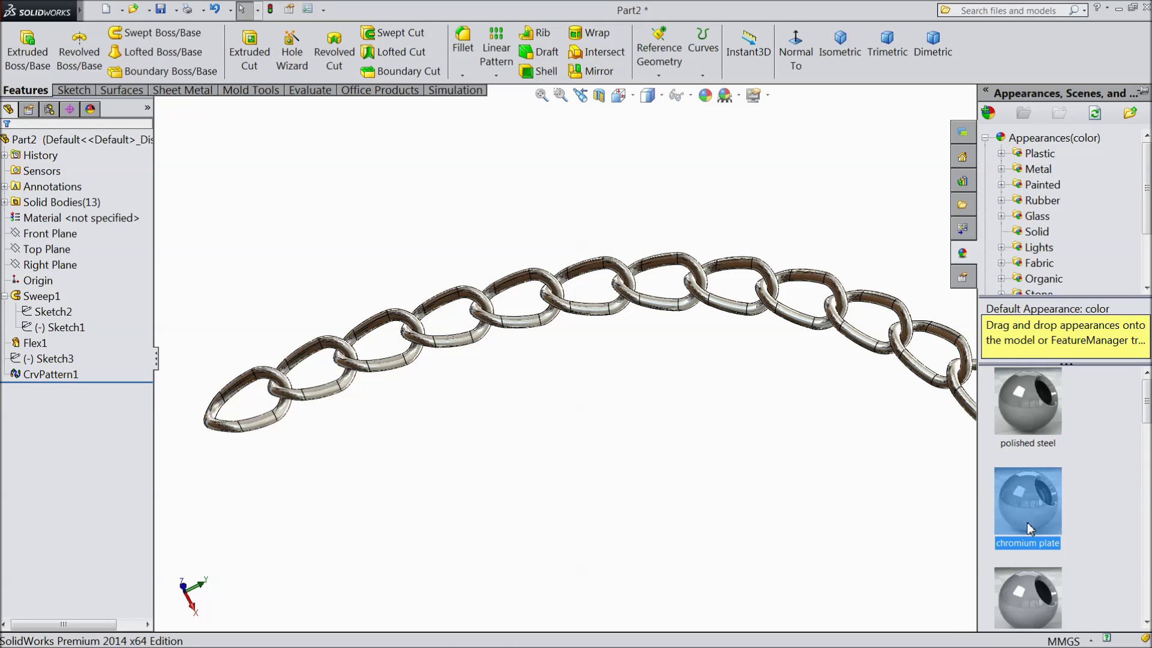
double_click(1042, 617)
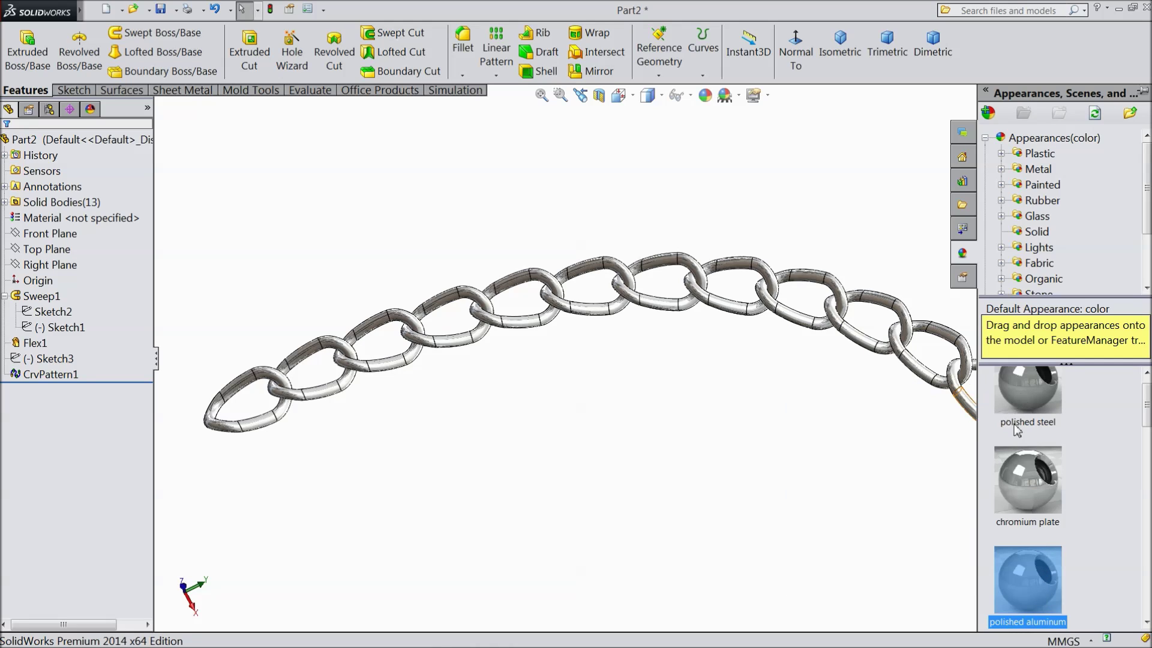
scroll(1035, 441, "down", 2)
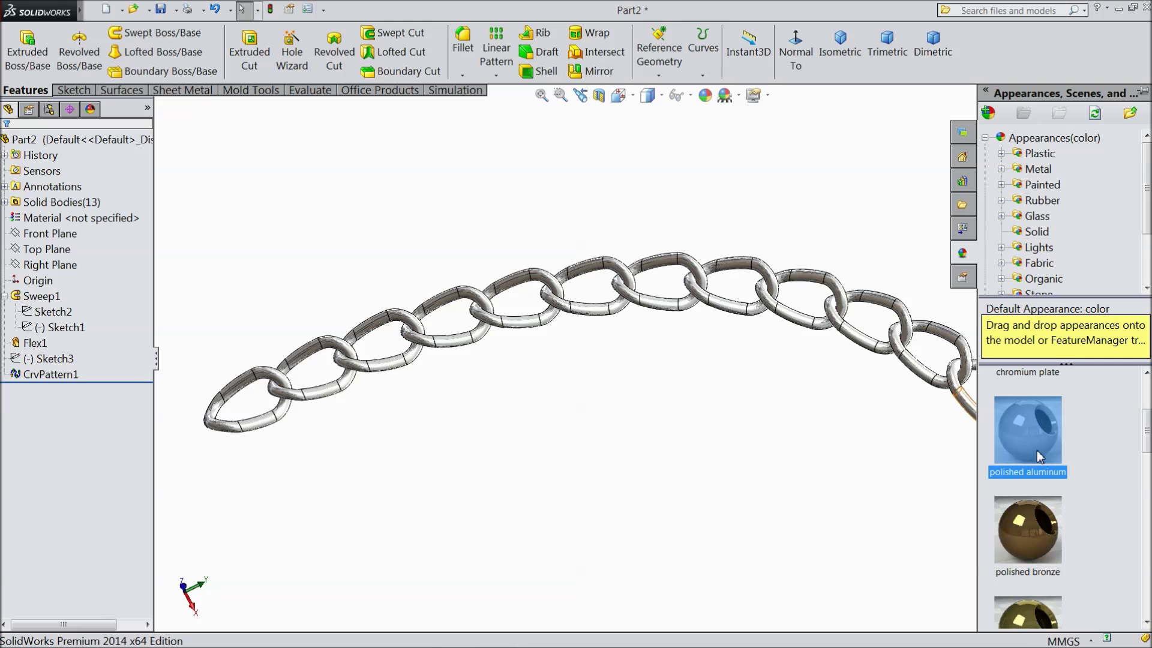
Try polished bronze and gold, then settle on polished brass for the chain
double_click(1046, 542)
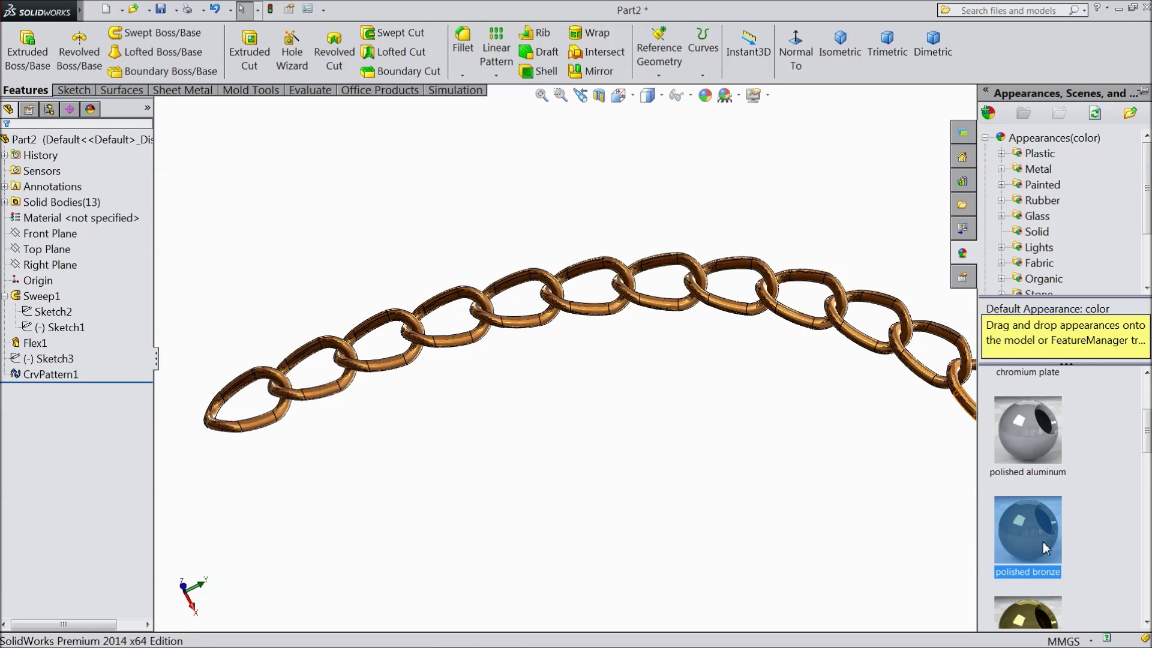
scroll(1039, 522, "down", 2)
double_click(1035, 502)
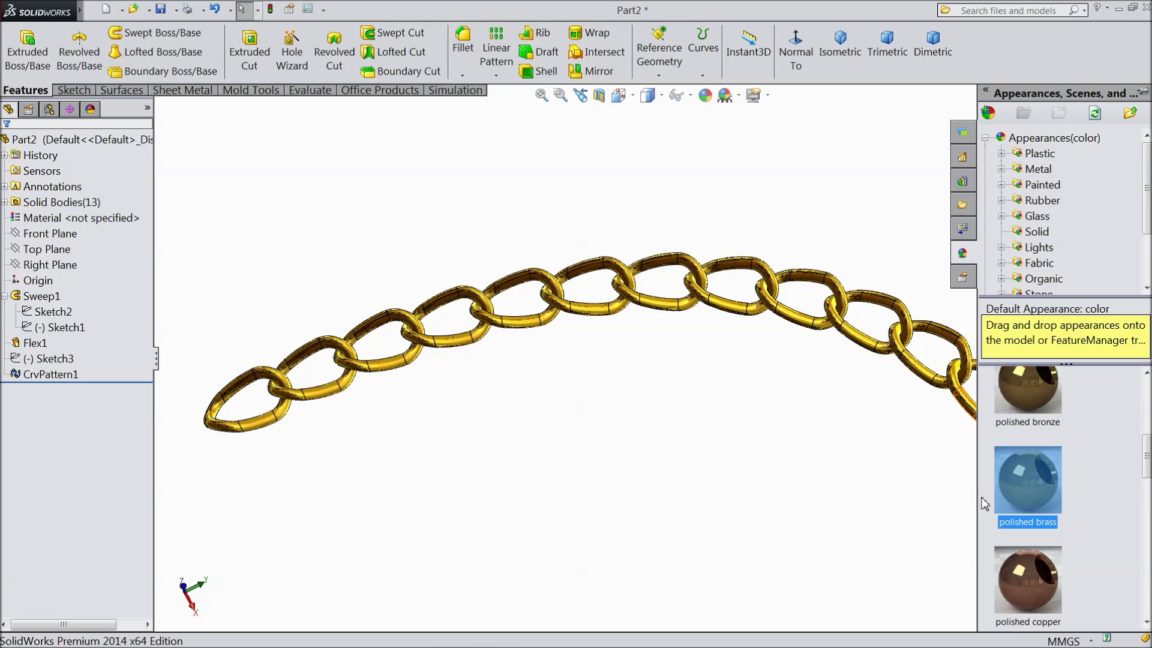
scroll(1036, 450, "down", 5)
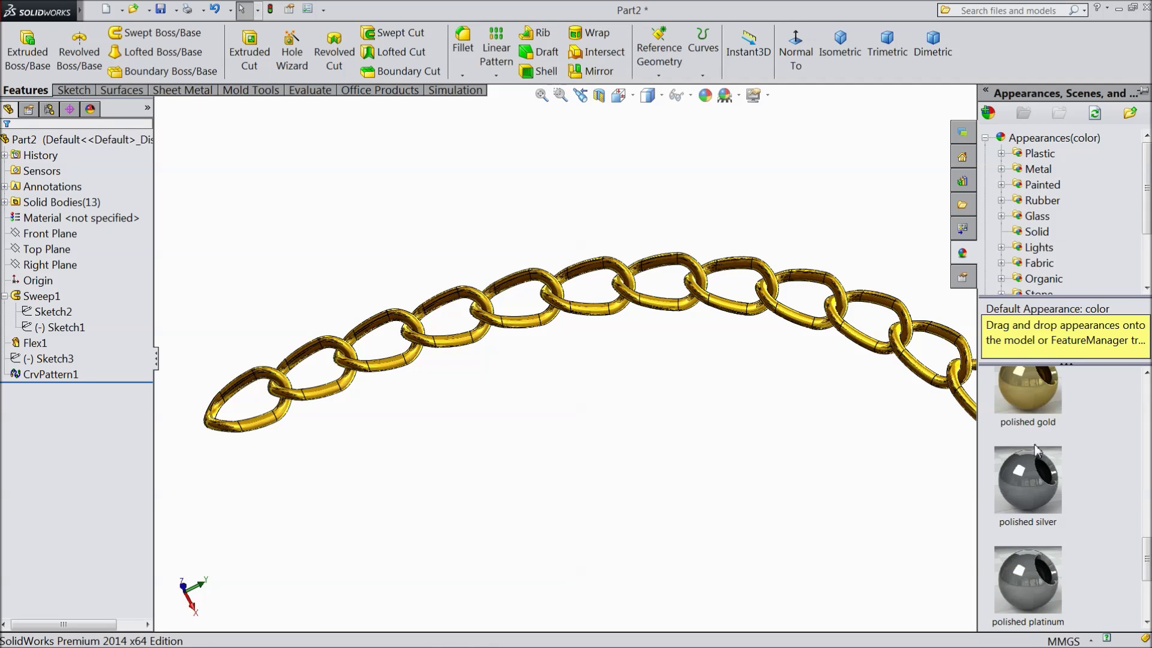
left_click(1038, 392)
scroll(1024, 405, "up", 2)
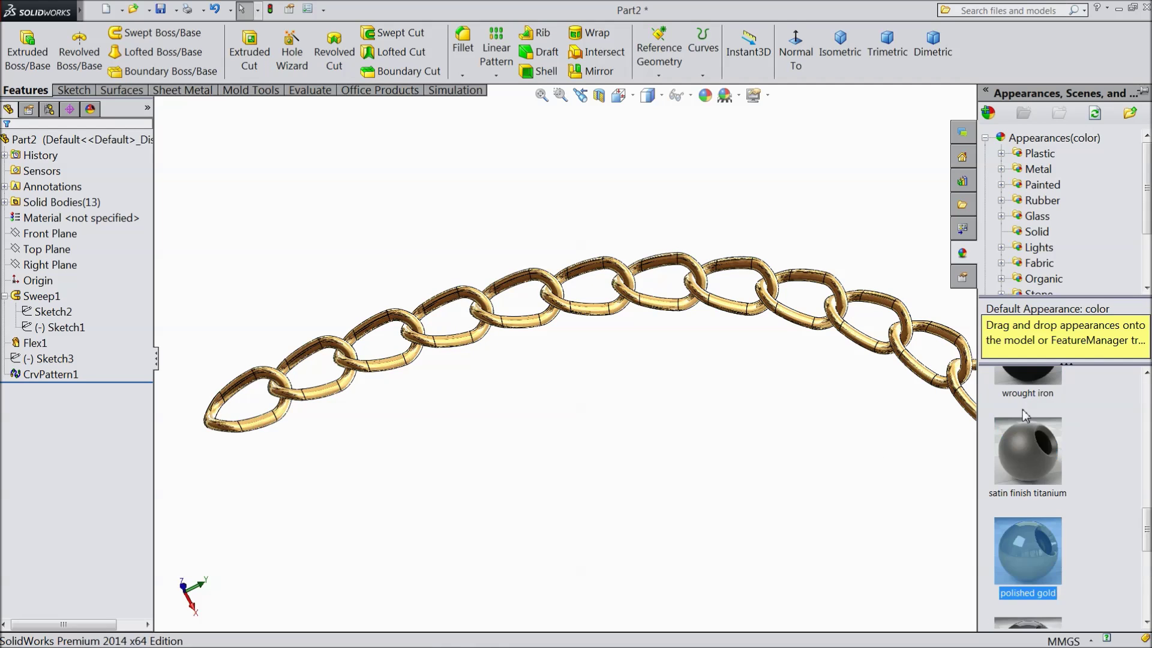
scroll(1026, 414, "up", 1)
scroll(1035, 432, "up", 2)
left_click(1035, 392)
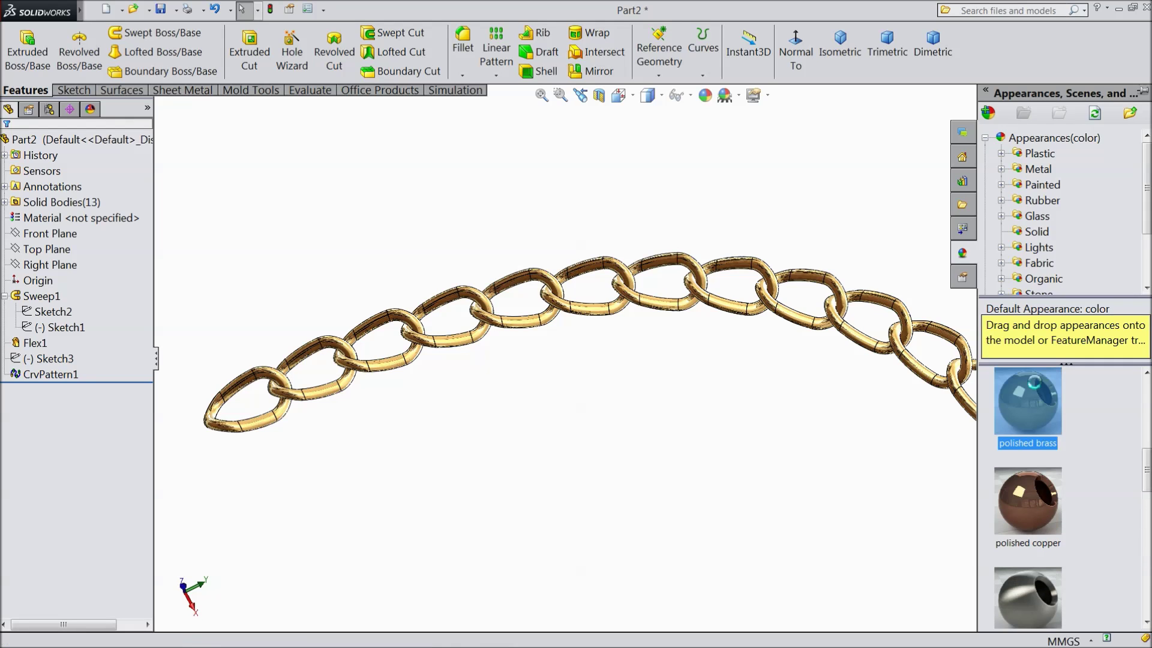
mouse_move(753, 483)
middle_mouse_down()
mouse_move(739, 344)
mouse_move(756, 186)
mouse_move(728, 381)
mouse_move(753, 507)
mouse_move(714, 524)
mouse_move(715, 496)
middle_mouse_up()
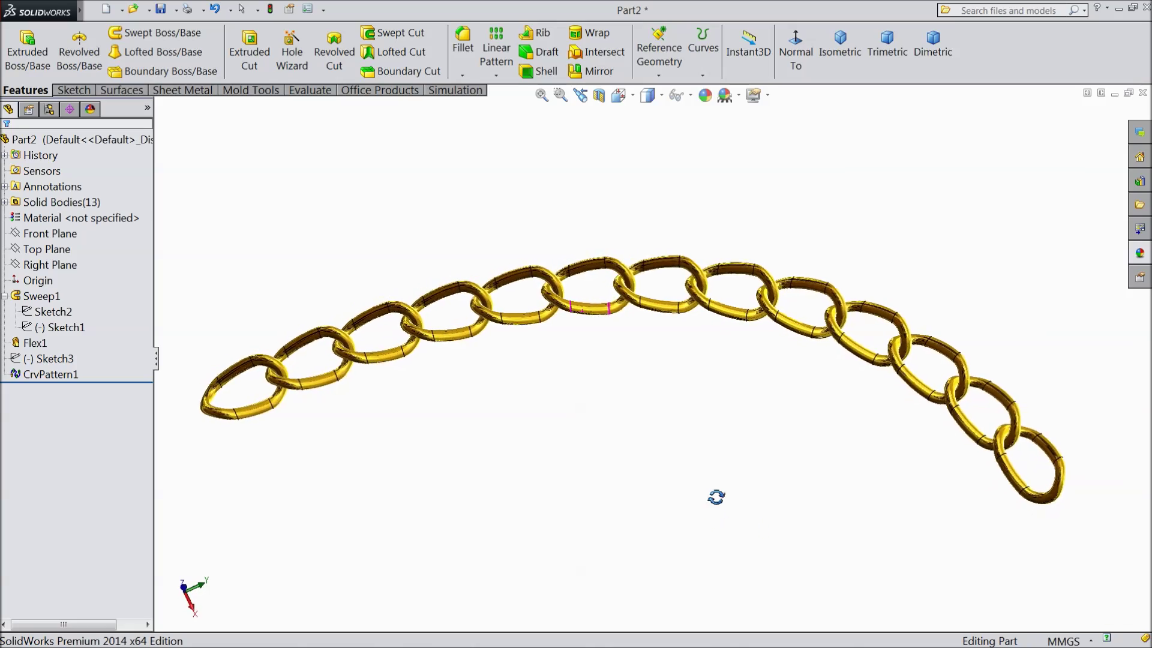
scroll(686, 363, "up", 2)
scroll(685, 342, "down", 3)
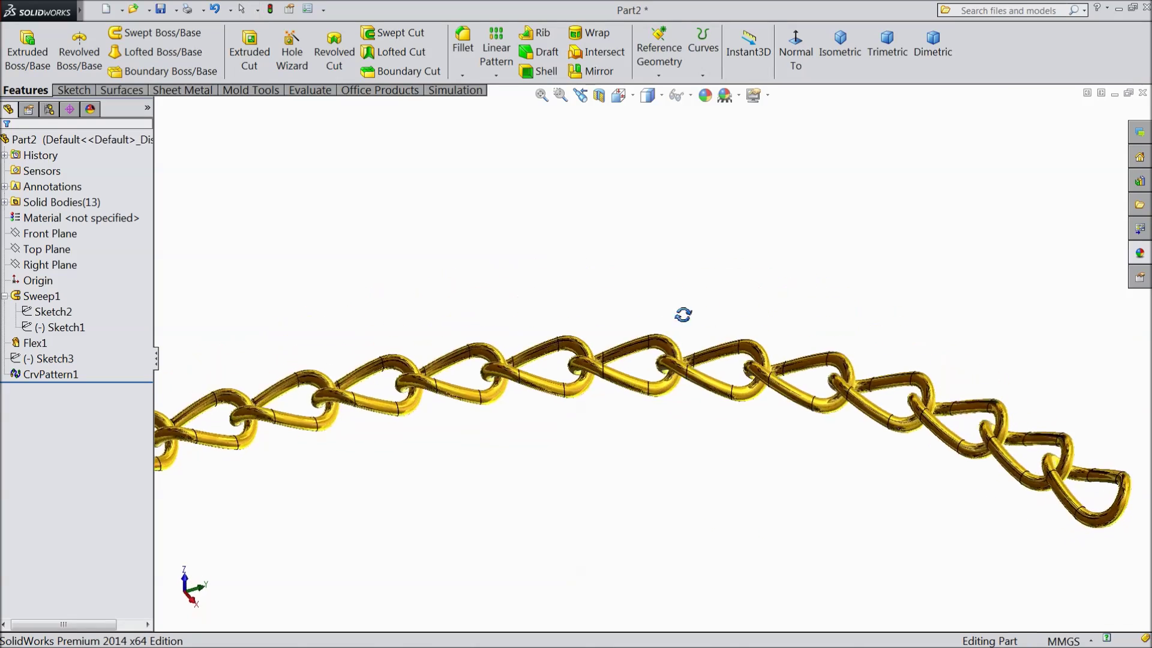